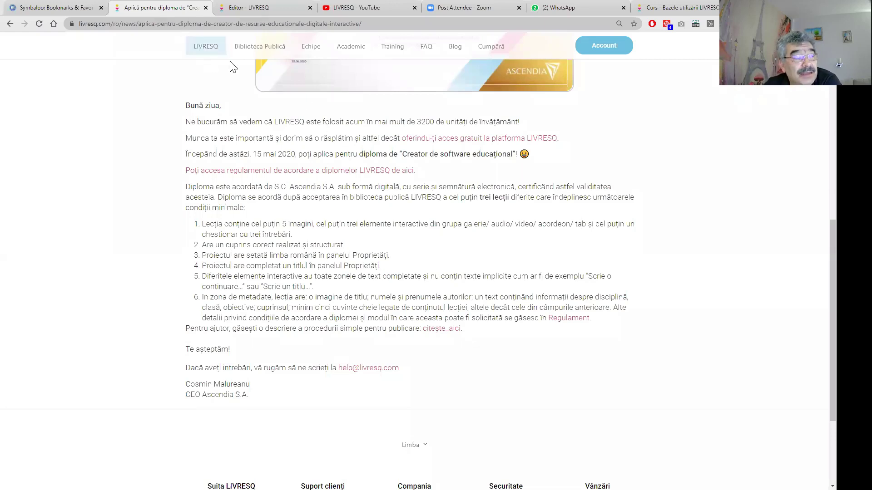
- Switch to the LIVRESQ editor, open the organizer's Teste folder and delete the Circuite electrice project
{"action": "left_click", "coordinate": [245, 10]}
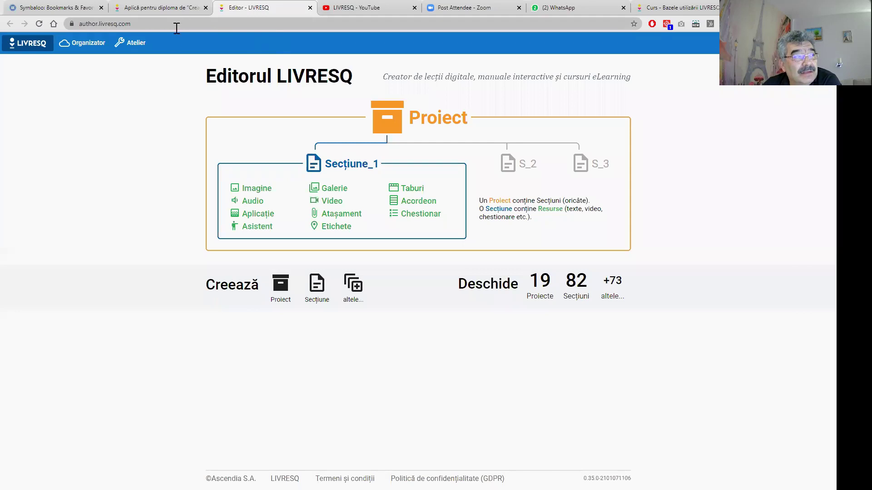
{"action": "left_click", "coordinate": [86, 43]}
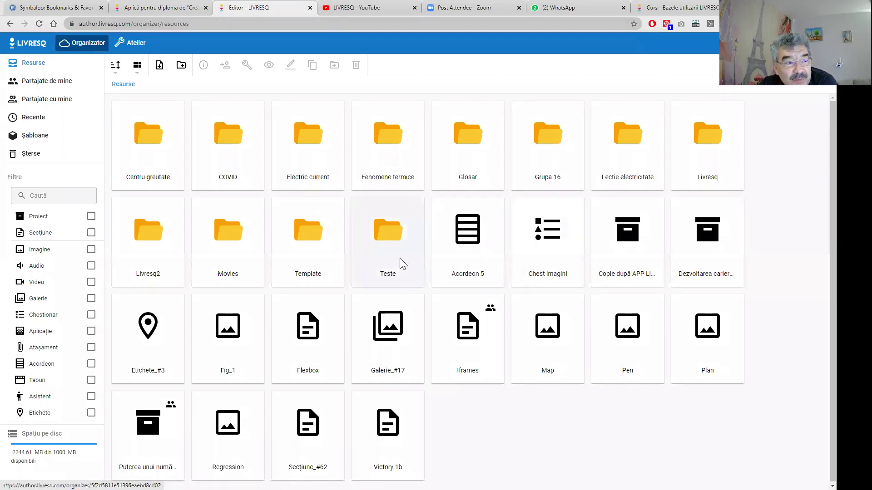
{"action": "left_click", "coordinate": [396, 233]}
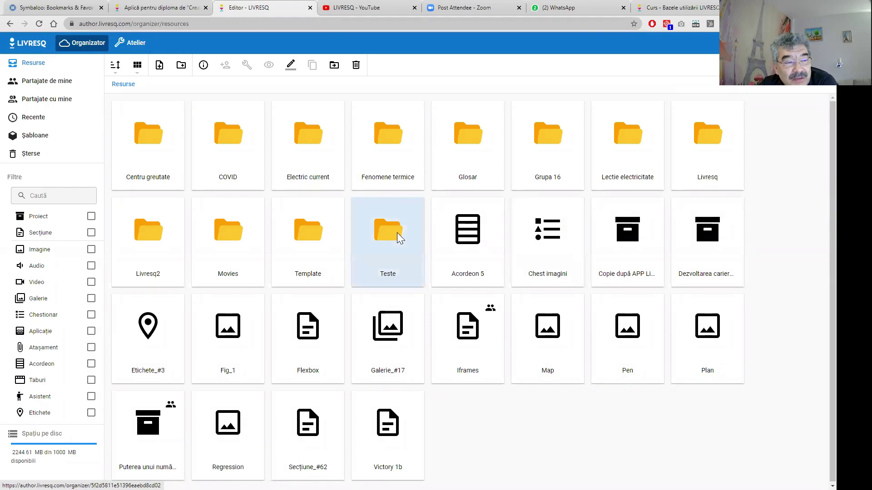
{"action": "double_click", "coordinate": [397, 233]}
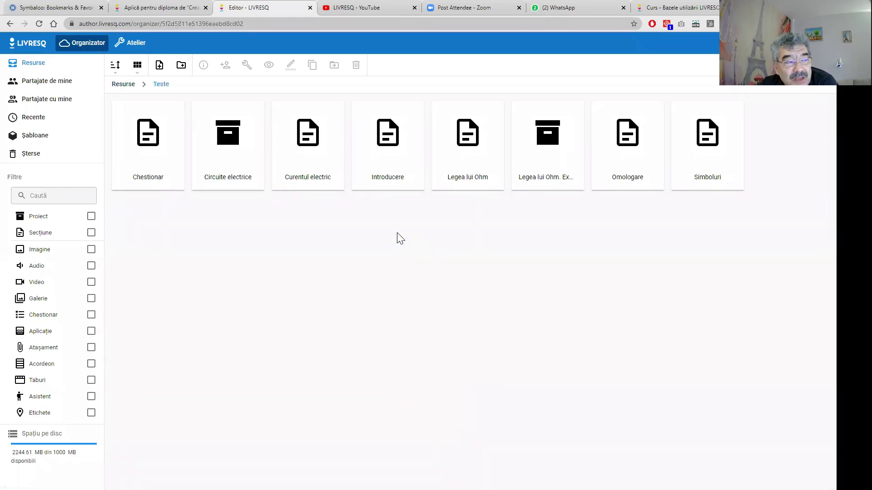
{"action": "left_click", "coordinate": [220, 124]}
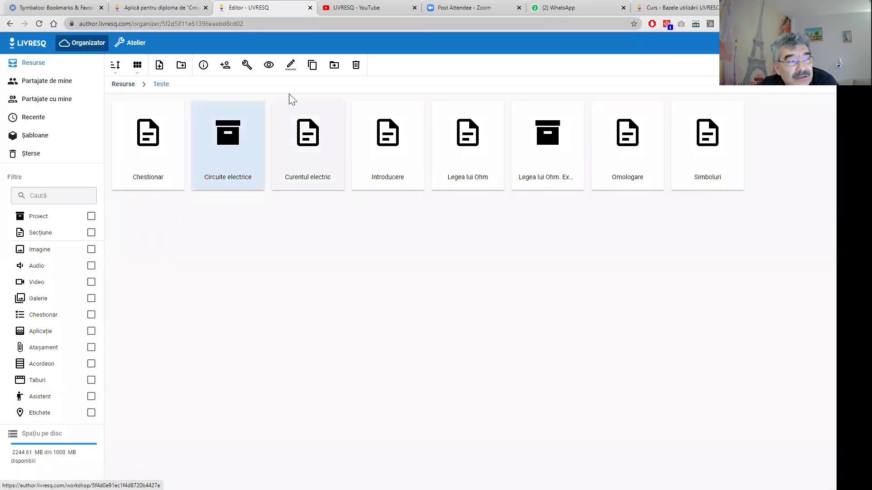
{"action": "left_click", "coordinate": [357, 65]}
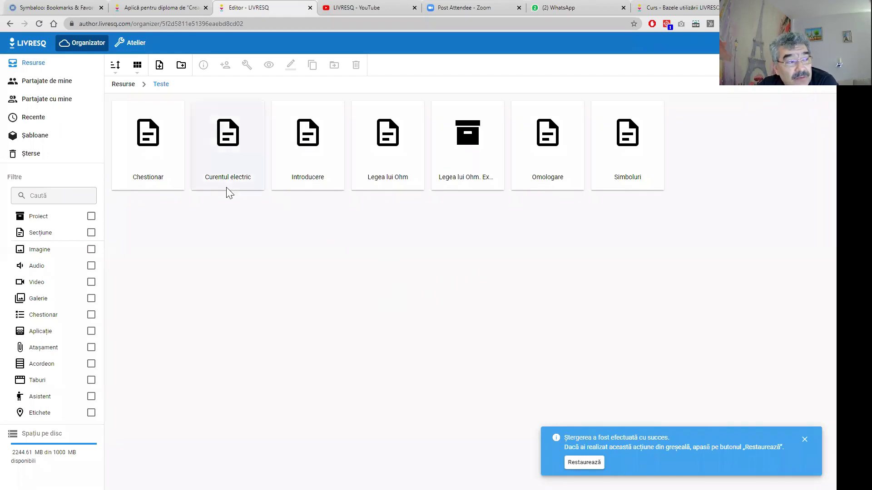
- Create a new project named "Lecție certificat" in the Teste folder and open it for editing
{"action": "left_click", "coordinate": [159, 65]}
{"action": "left_click", "coordinate": [144, 117]}
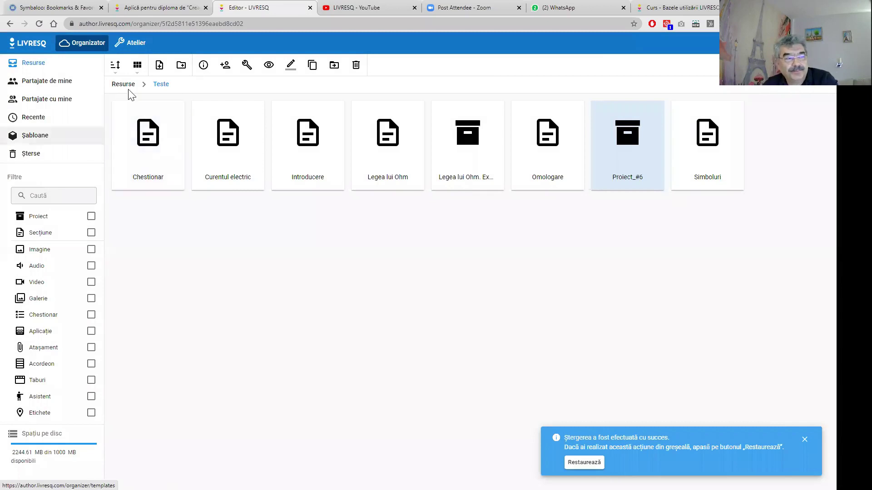
{"action": "left_click", "coordinate": [290, 66]}
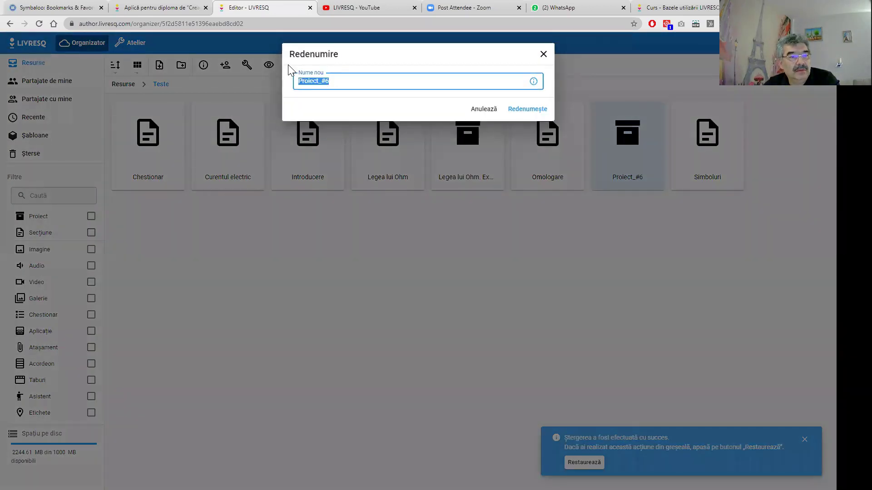
{"action": "type", "text": "Le"}
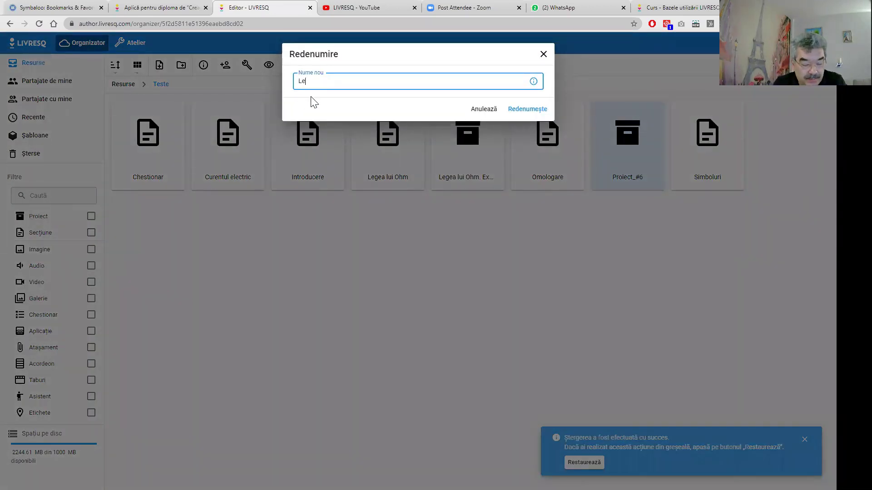
{"action": "type", "text": "cție certificat"}
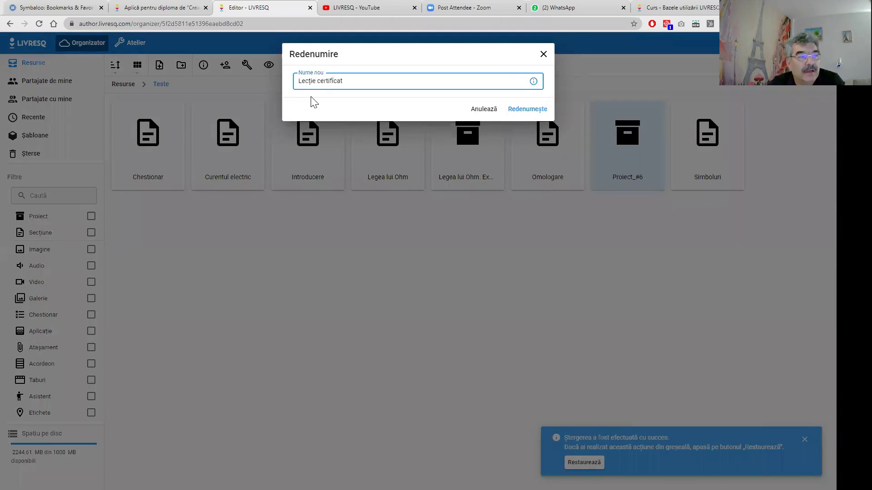
{"action": "left_click", "coordinate": [517, 110]}
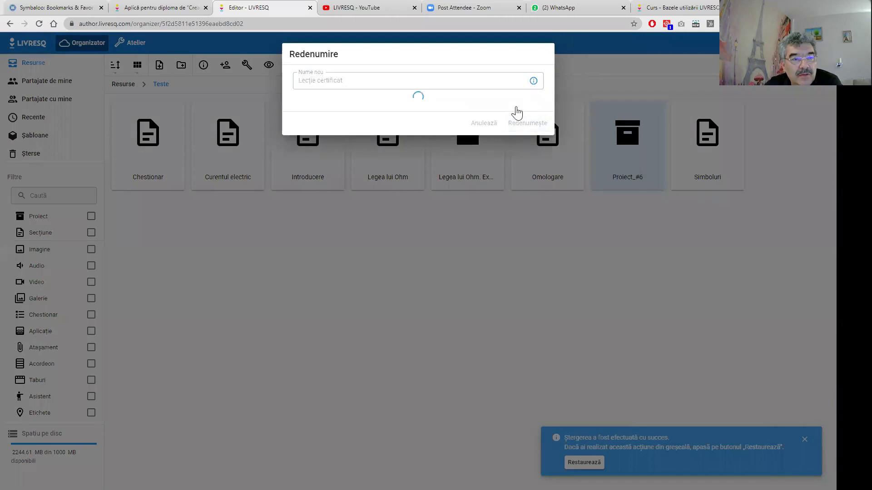
{"action": "double_click", "coordinate": [403, 144]}
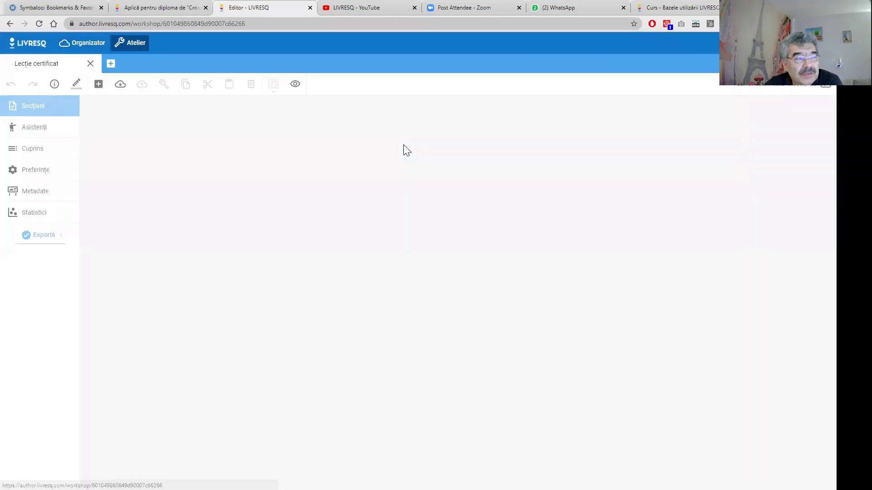
{"action": "left_click", "coordinate": [99, 87]}
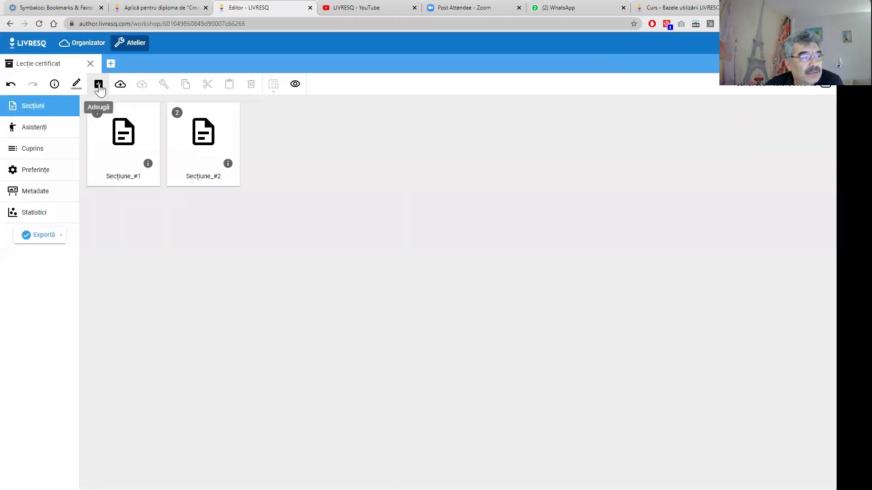
{"action": "left_click", "coordinate": [190, 132]}
{"action": "left_click", "coordinate": [251, 84]}
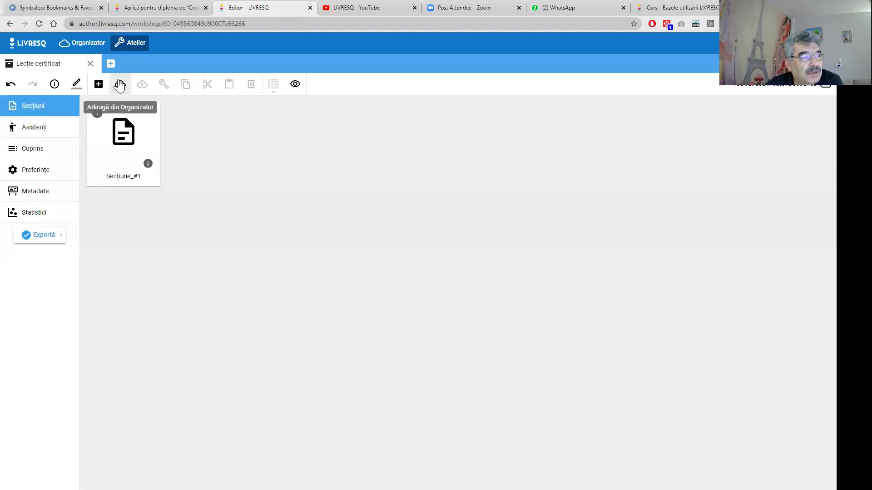
- Insert the Chestionar, Curentul electric, Introducere and Simboluri sections from the organizer's Teste folder into the project
{"action": "left_click", "coordinate": [120, 84]}
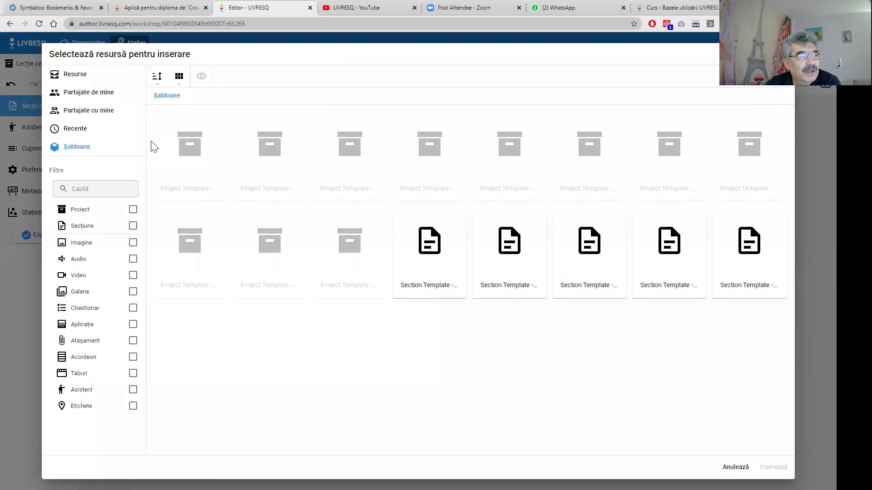
{"action": "left_click", "coordinate": [69, 75]}
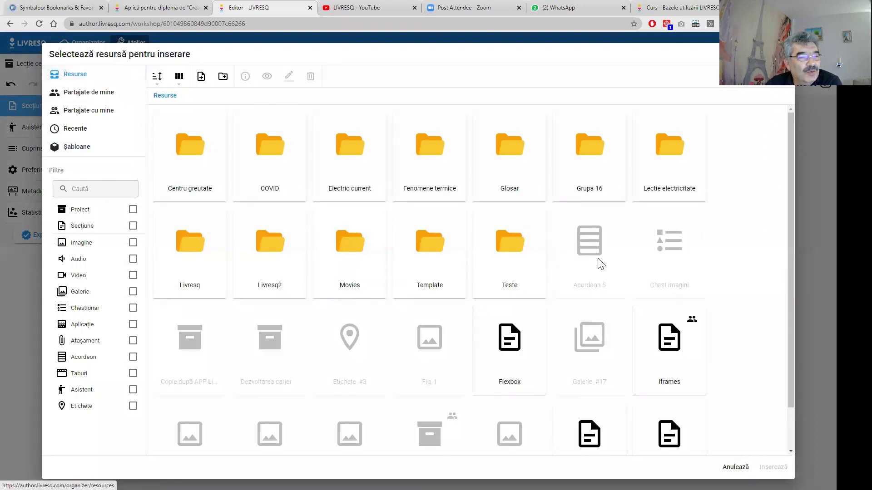
{"action": "double_click", "coordinate": [520, 259]}
{"action": "left_click", "coordinate": [206, 149]}
{"action": "left_click", "coordinate": [280, 164]}
{"action": "left_click", "coordinate": [357, 164]}
{"action": "left_click", "coordinate": [762, 162]}
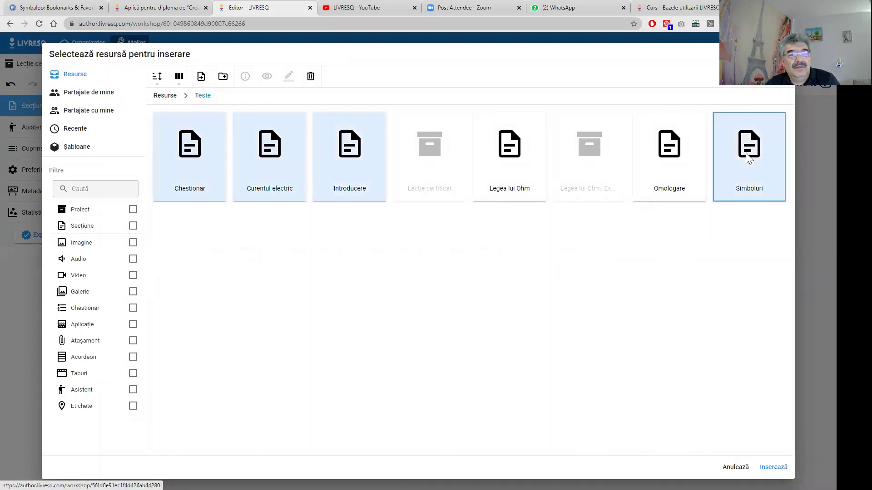
{"action": "left_click", "coordinate": [771, 469]}
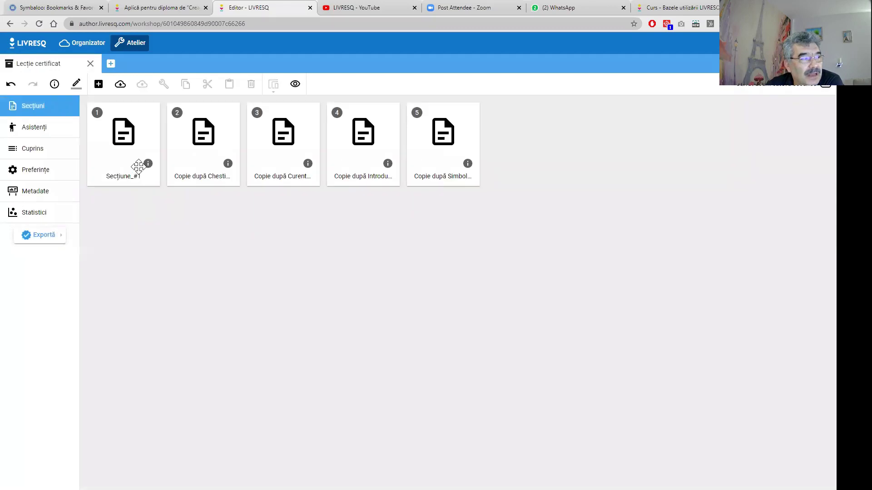
- Delete the blank section Secțiune_#1 and move the Introducere copy to the first place among the sections
{"action": "left_click", "coordinate": [137, 157]}
{"action": "left_click", "coordinate": [251, 86]}
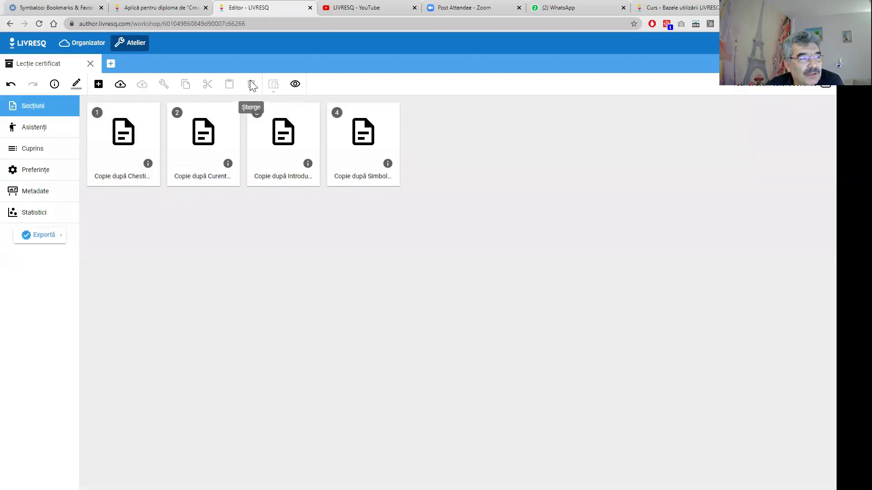
{"action": "left_click", "coordinate": [297, 160]}
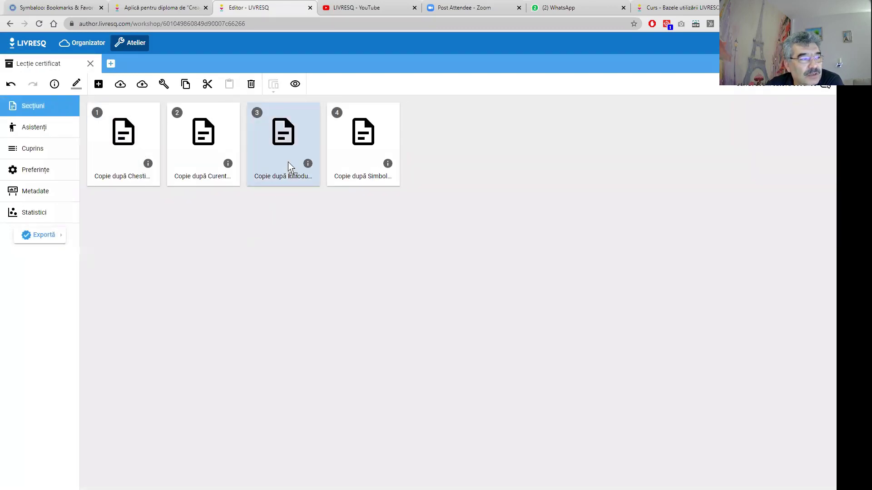
{"action": "left_click_drag", "start_coordinate": [148, 177], "coordinate": [150, 178]}
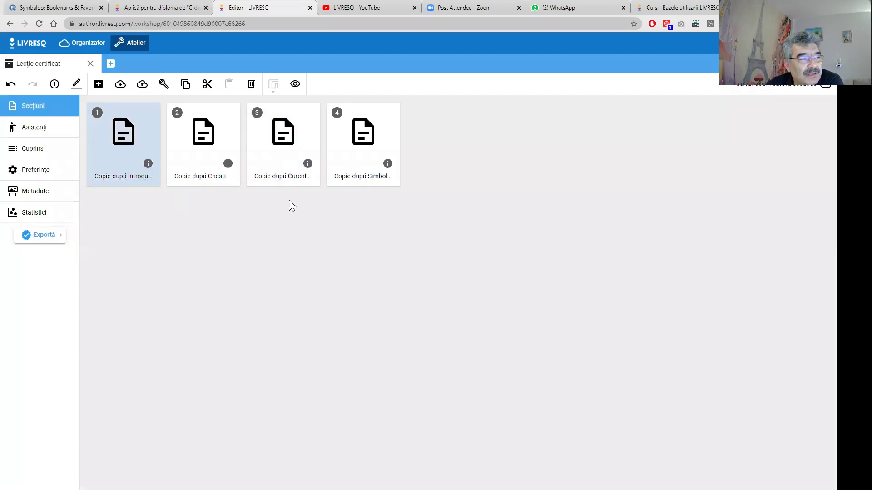
{"action": "left_click", "coordinate": [282, 139]}
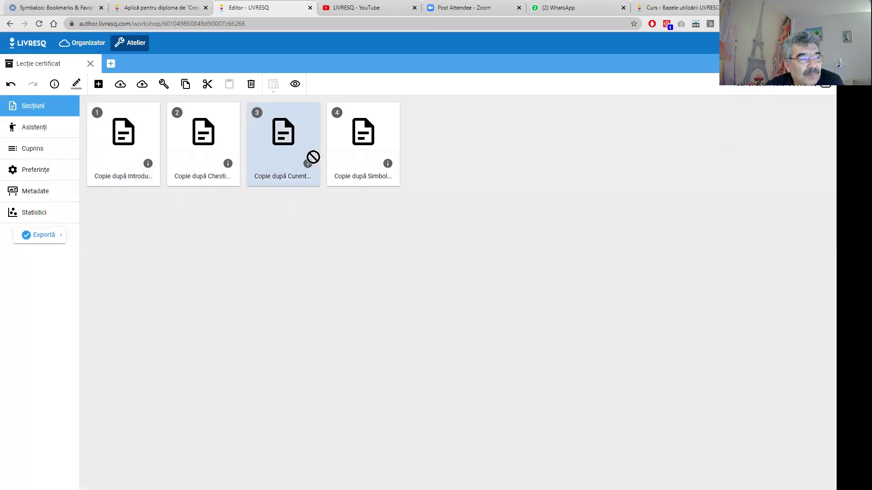
{"action": "left_click", "coordinate": [382, 275]}
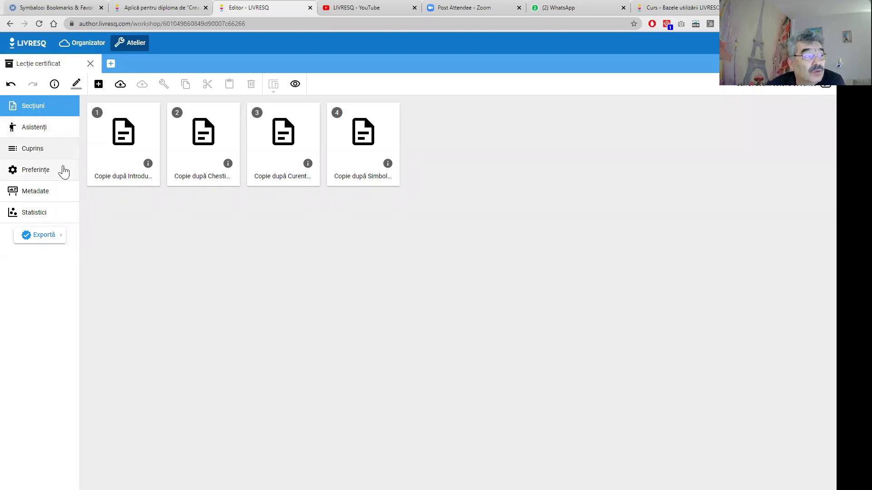
- Put all bookmarks into the project's table of contents and rename its second entry "Definiția circuitului electric"
{"action": "left_click", "coordinate": [36, 155]}
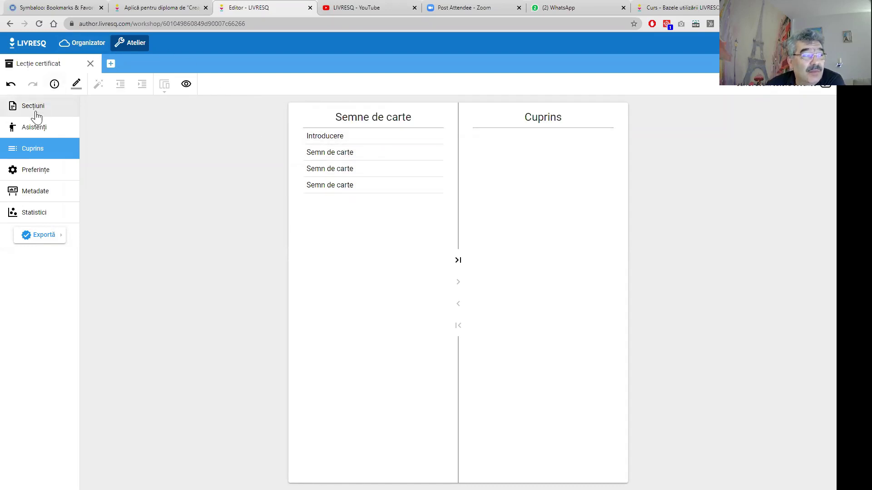
{"action": "left_click", "coordinate": [458, 260]}
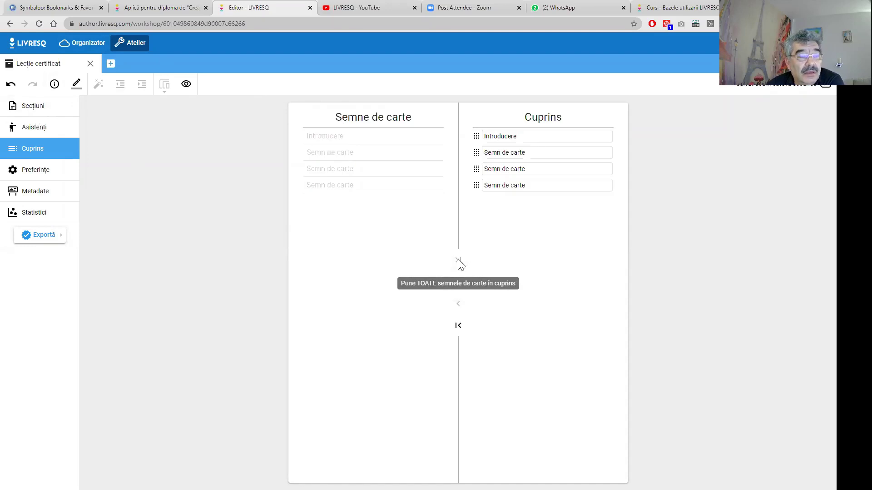
{"action": "double_click", "coordinate": [506, 153]}
{"action": "left_click", "coordinate": [532, 152]}
{"action": "left_click_drag", "start_coordinate": [531, 152], "coordinate": [466, 155]}
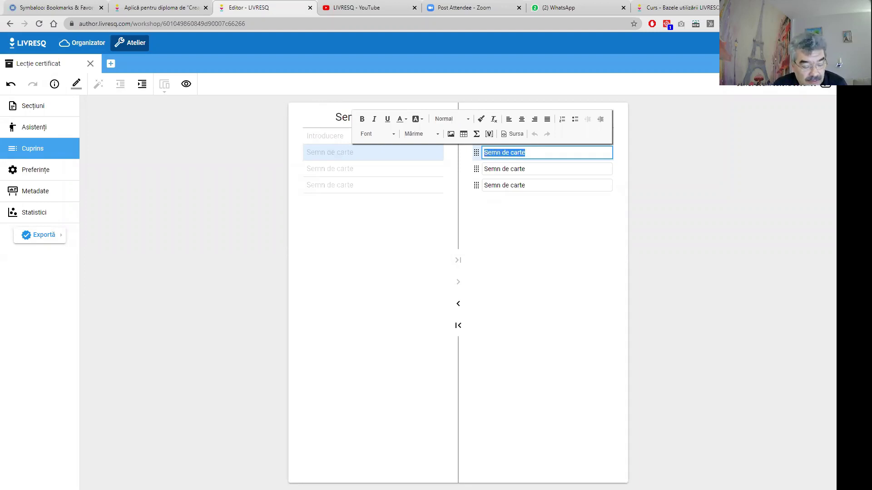
{"action": "type", "text": "Definit"}
{"action": "type", "text": "ia circuitul"}
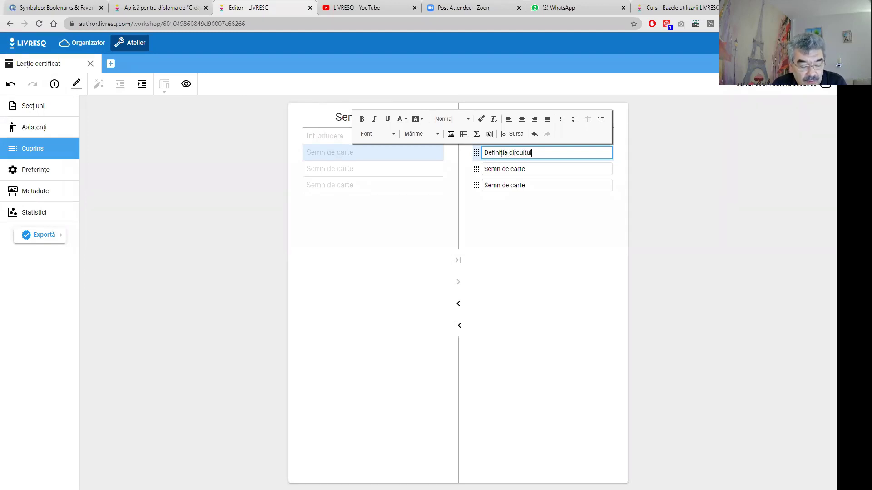
{"action": "type", "text": "ui electric"}
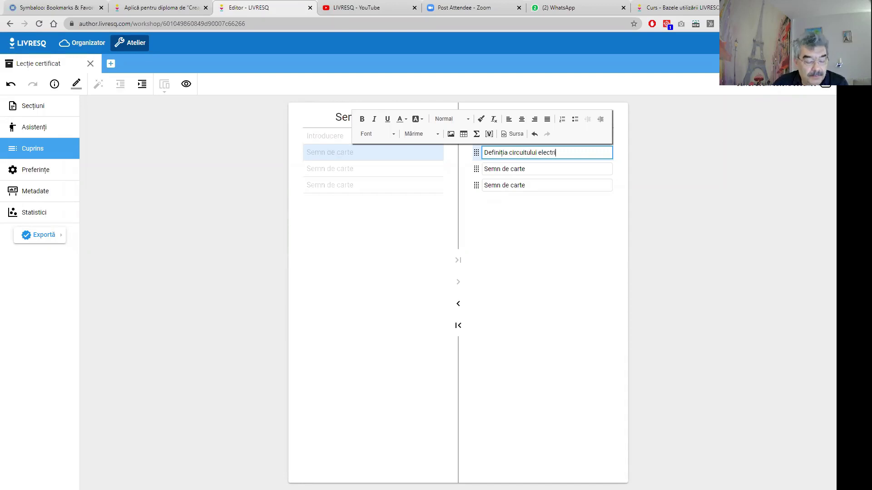
- Rename the third table of contents entry "Definiția curentului electric"
{"action": "left_click", "coordinate": [520, 169]}
{"action": "left_click_drag", "start_coordinate": [527, 169], "coordinate": [480, 168]}
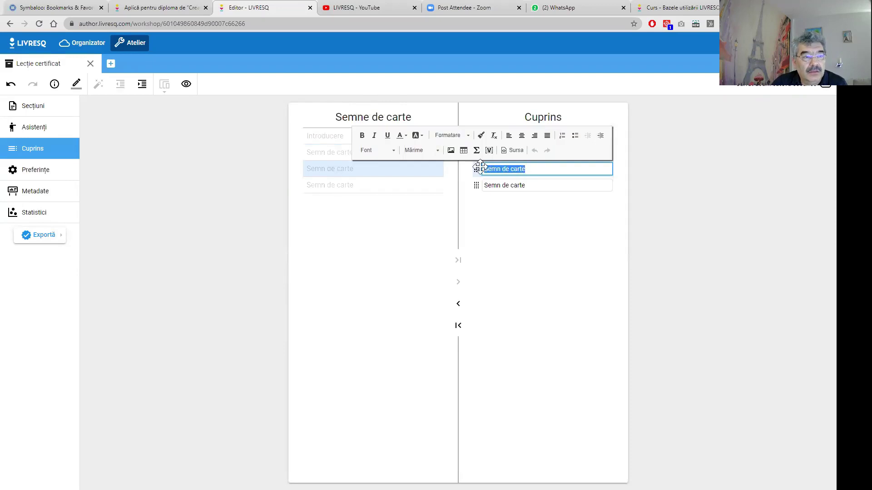
{"action": "type", "text": "Defi"}
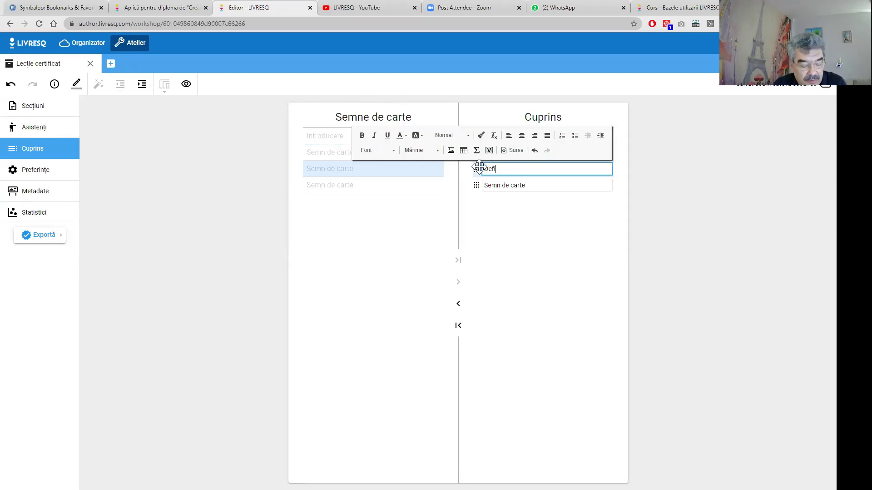
{"action": "type", "text": "niția curentului electric"}
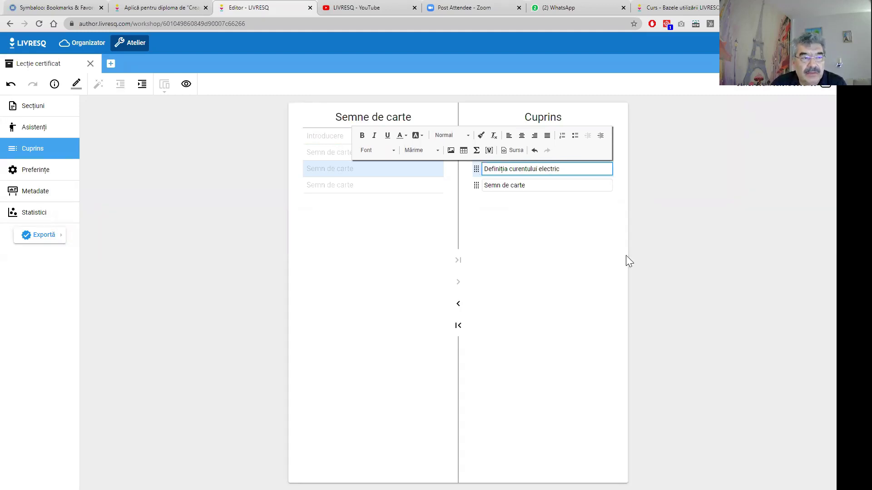
- Rename the last table of contents entry "Evaluare" and indent the three entries below Introducere by one level
{"action": "left_click", "coordinate": [528, 186]}
{"action": "left_click_drag", "start_coordinate": [532, 186], "coordinate": [475, 188]}
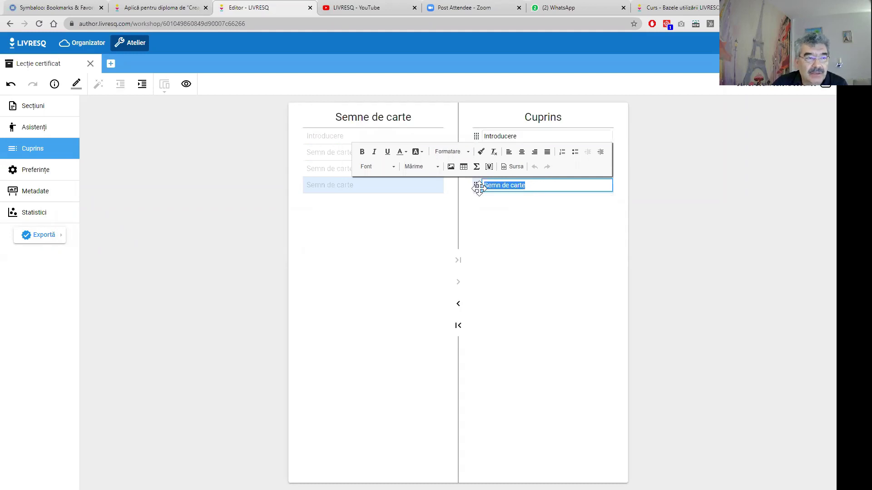
{"action": "type", "text": "Evaluare"}
{"action": "left_click", "coordinate": [526, 269]}
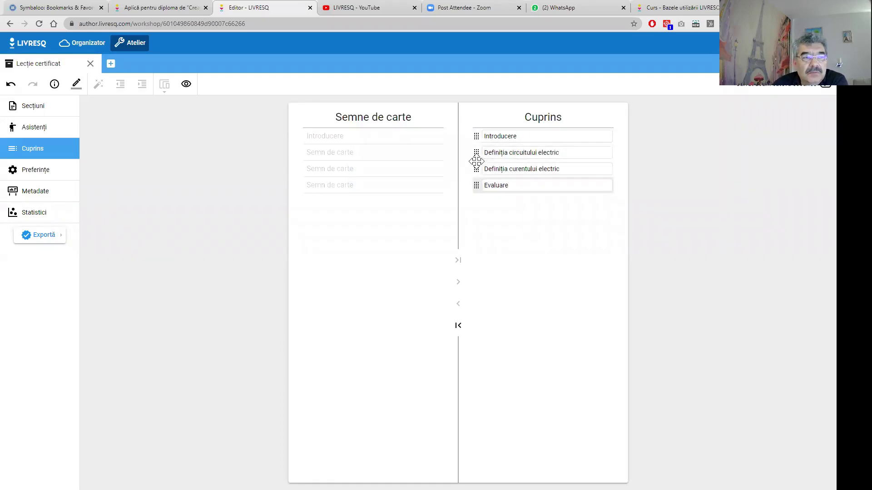
{"action": "left_click_drag", "start_coordinate": [476, 152], "coordinate": [486, 183]}
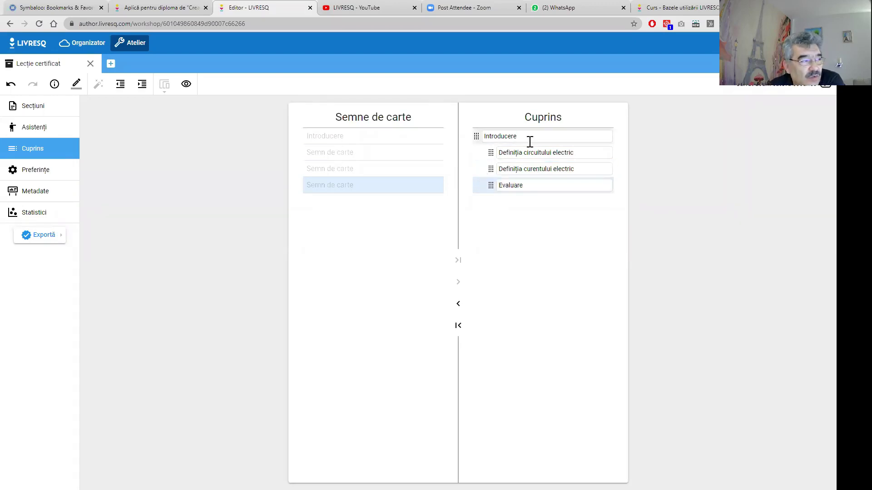
- Set the content language (Limbă) to Romanian in the project's preferences
{"action": "left_click", "coordinate": [28, 171]}
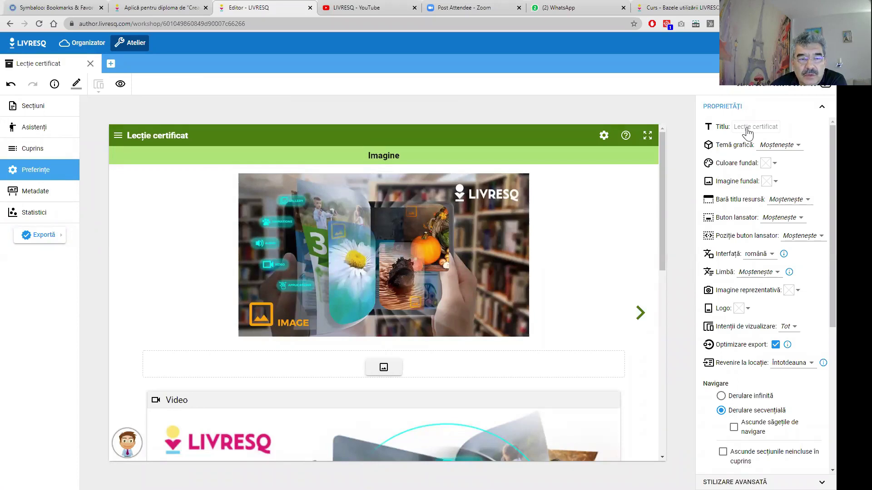
{"action": "left_click", "coordinate": [777, 273]}
{"action": "scroll", "coordinate": [744, 389], "scroll_direction": "down", "scroll_amount": 1}
{"action": "left_click_drag", "start_coordinate": [820, 306], "coordinate": [808, 405]}
{"action": "scroll", "coordinate": [806, 411], "scroll_direction": "down", "scroll_amount": 7}
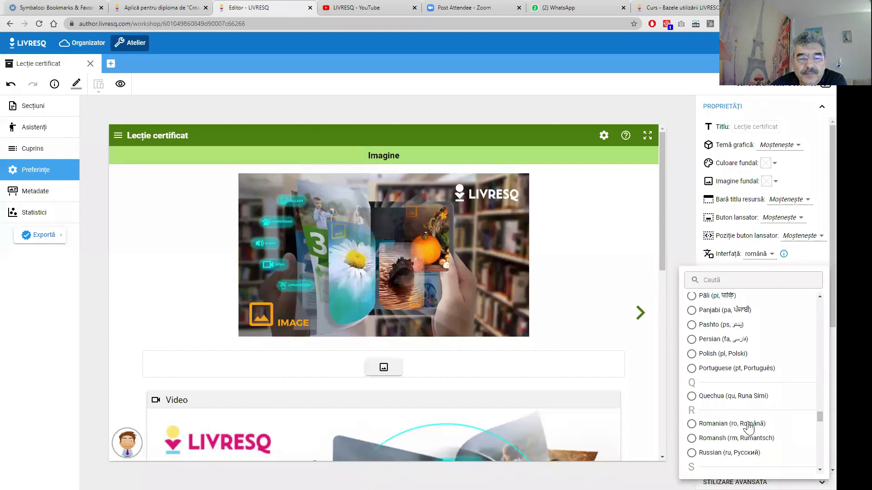
{"action": "left_click", "coordinate": [719, 424]}
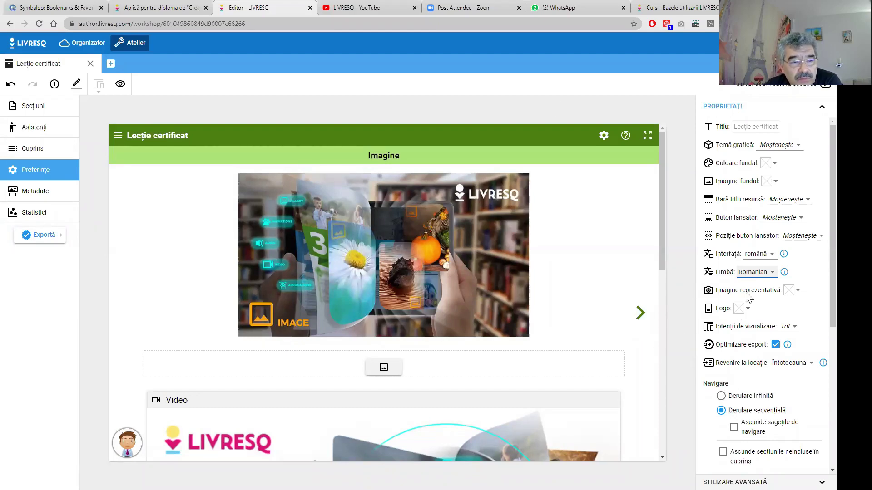
{"action": "scroll", "coordinate": [578, 319], "scroll_direction": "down", "scroll_amount": 1}
{"action": "scroll", "coordinate": [578, 319], "scroll_direction": "down", "scroll_amount": 2}
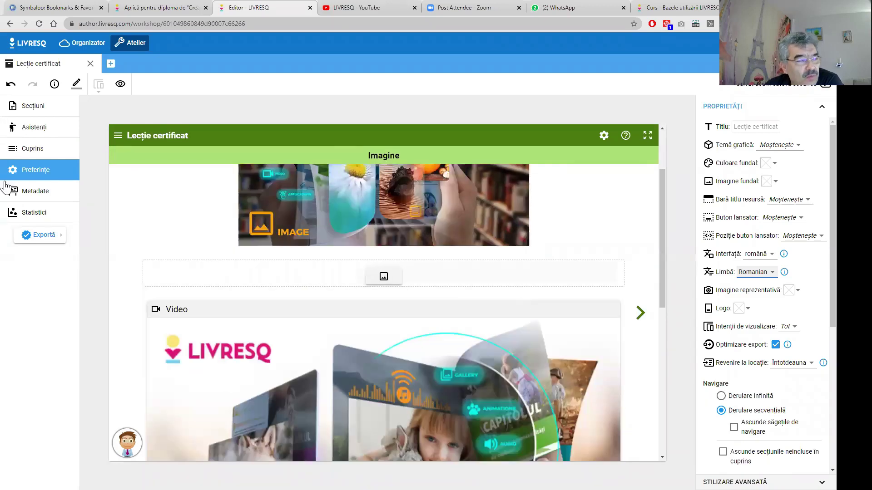
- Add an author to the project's metadata and enter the author's first name
{"action": "left_click", "coordinate": [43, 196]}
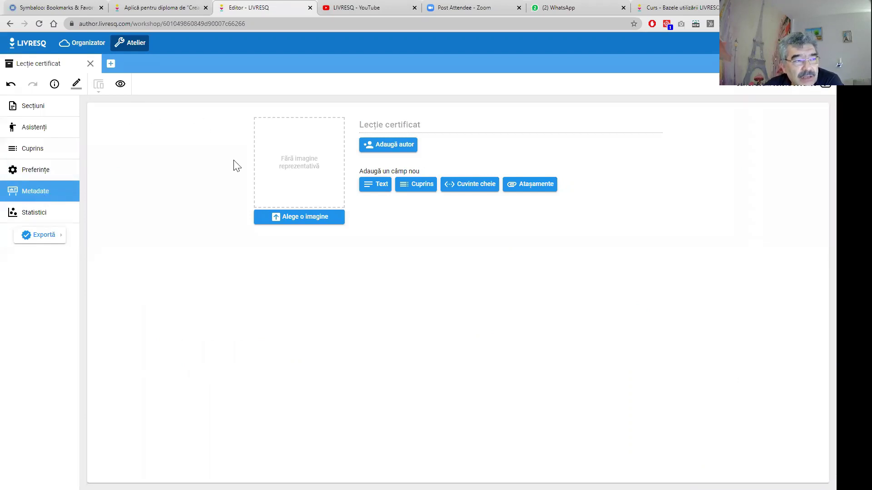
{"action": "left_click", "coordinate": [380, 146]}
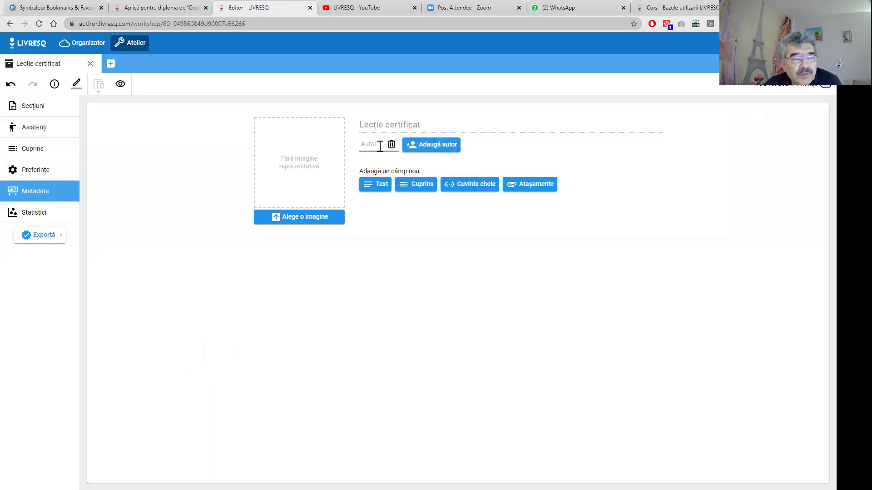
{"action": "type", "text": "Ga"}
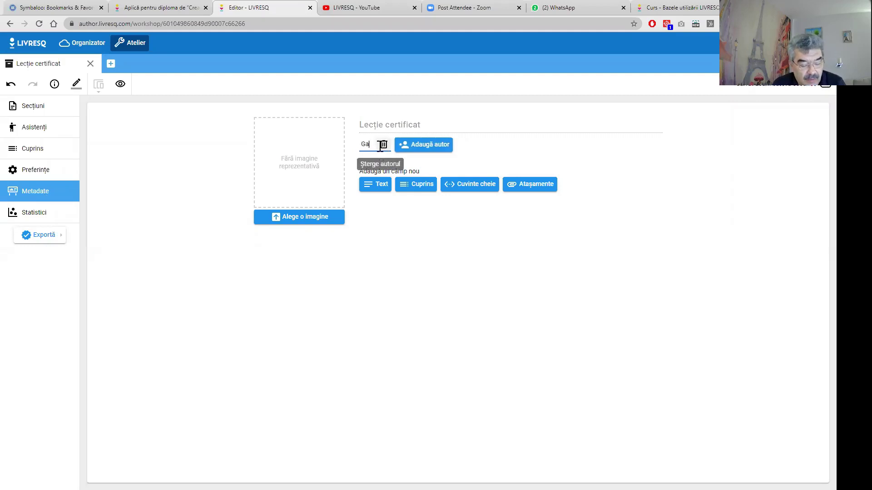
{"action": "type", "text": "briel"}
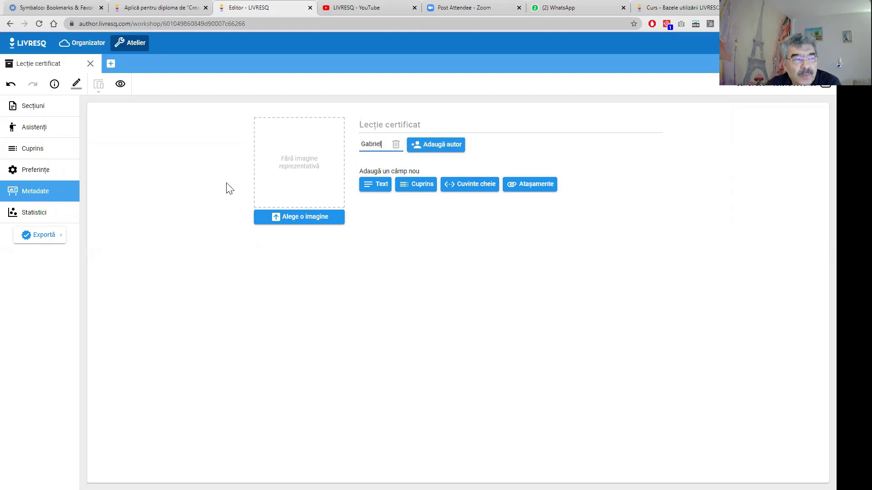
- Set book-2304389_1920.jpg from the Ascendia folder Imagini Livresq 2 as the representative image in the metadata
{"action": "left_click", "coordinate": [301, 219]}
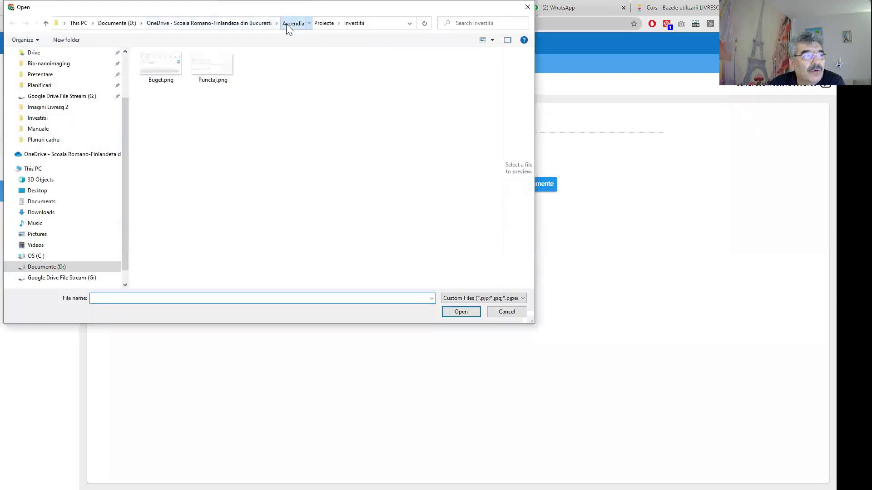
{"action": "left_click", "coordinate": [291, 23]}
{"action": "left_click", "coordinate": [259, 25]}
{"action": "double_click", "coordinate": [191, 66]}
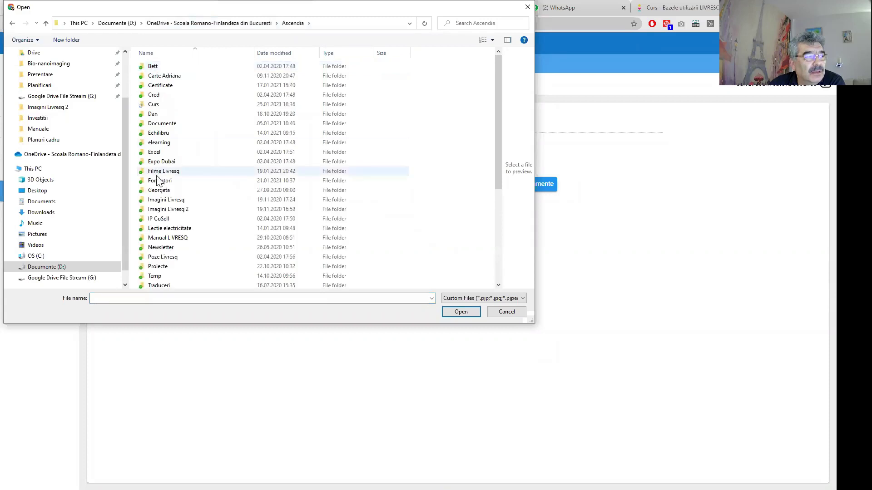
{"action": "double_click", "coordinate": [186, 209]}
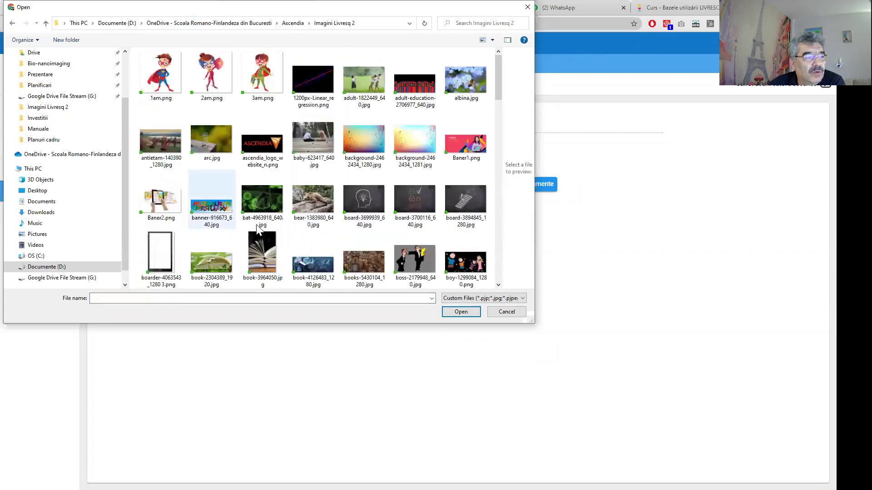
{"action": "left_click", "coordinate": [209, 286]}
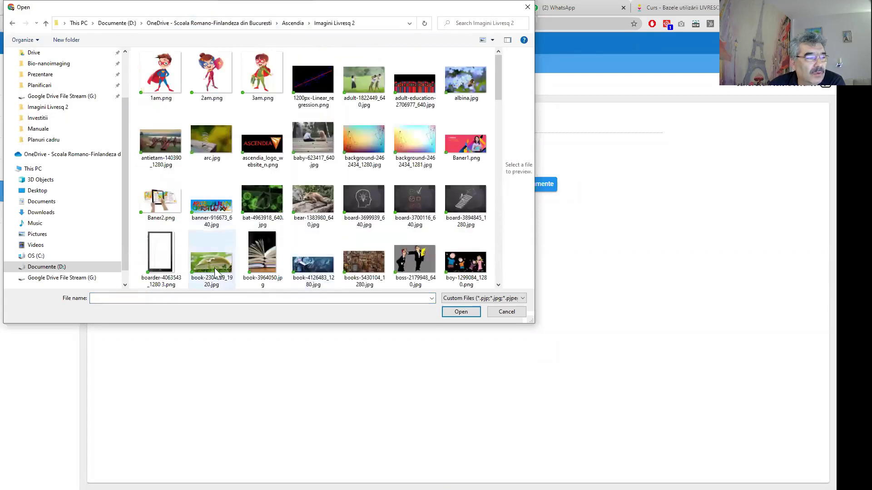
{"action": "left_click", "coordinate": [458, 311]}
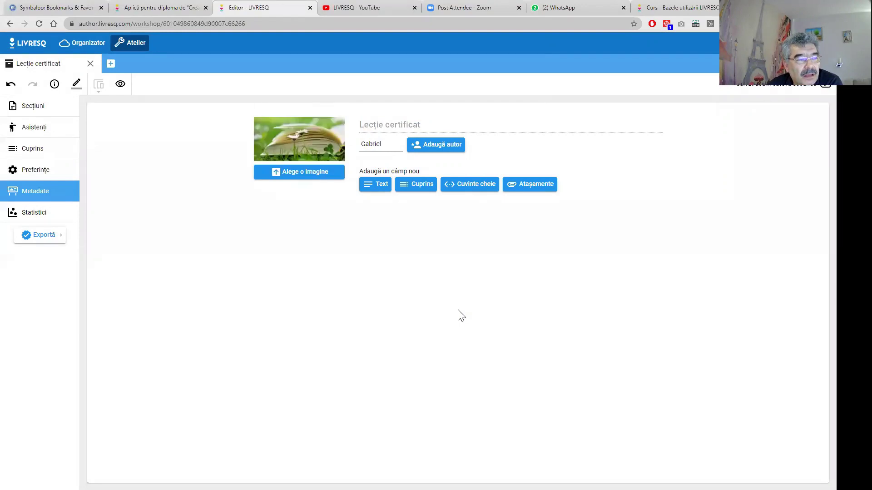
- Add a metadata text field named "Destinație" with the content "Fizică, clasa a VIII-a"
{"action": "left_click", "coordinate": [375, 188]}
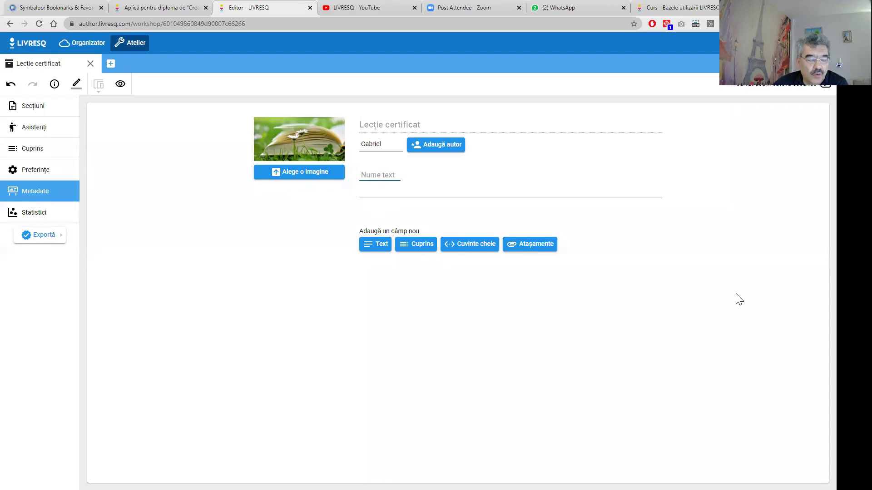
{"action": "type", "text": "des"}
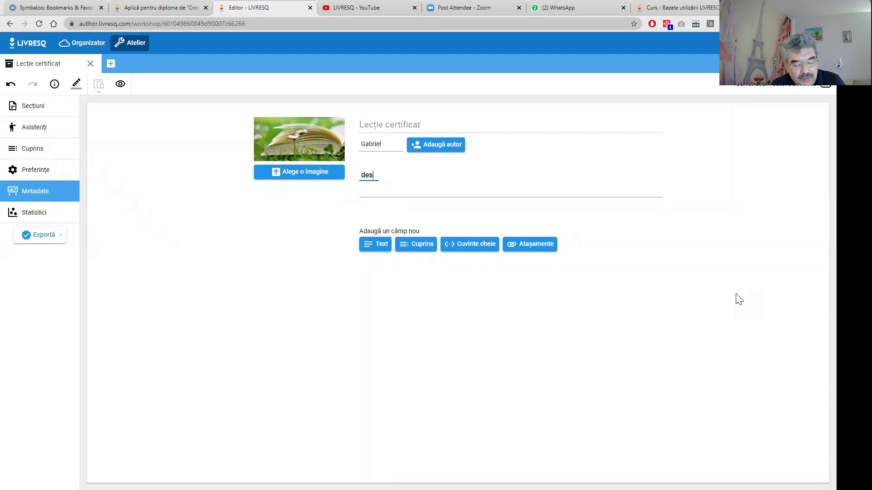
{"action": "type", "text": "tinație"}
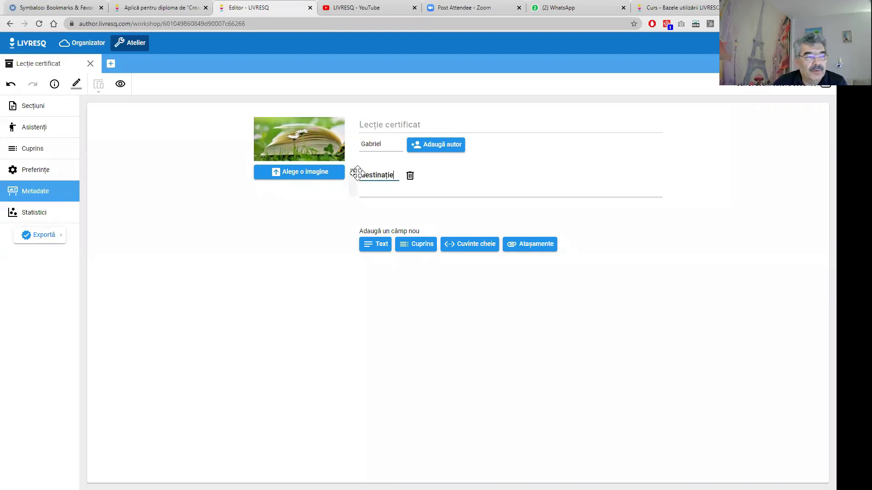
{"action": "left_click_drag", "start_coordinate": [362, 175], "coordinate": [365, 175]}
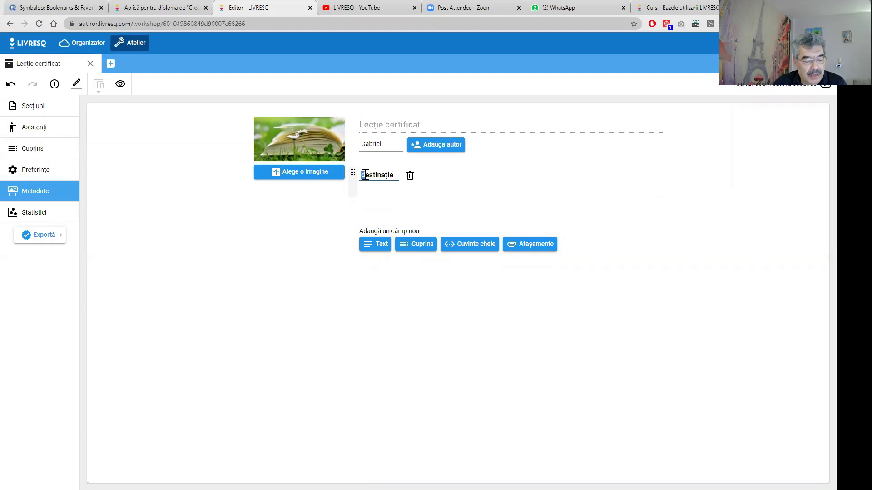
{"action": "left_click", "coordinate": [376, 190]}
{"action": "type", "text": "Fizică clasa a V"}
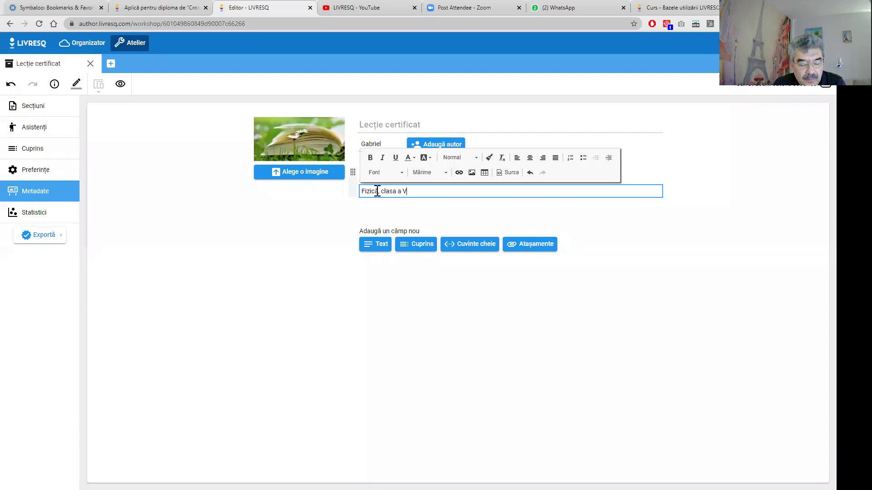
{"action": "type", "text": "III-a"}
{"action": "left_click", "coordinate": [376, 191]}
{"action": "type", "text": ","}
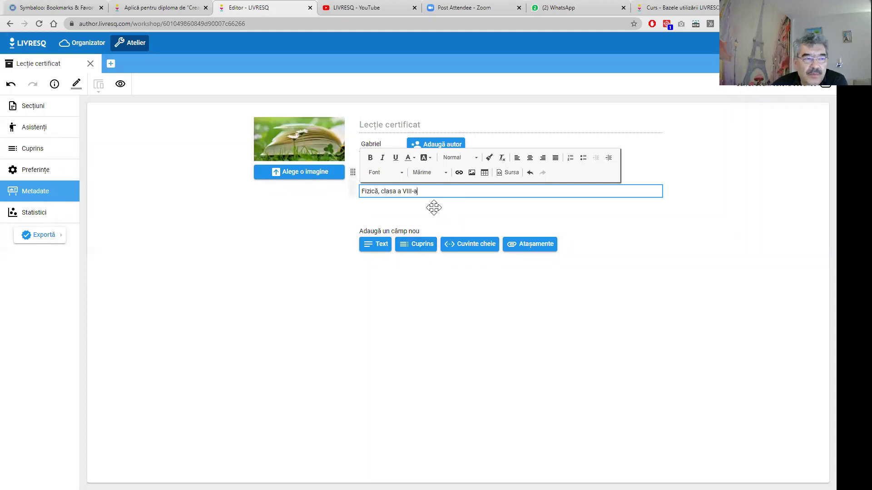
{"action": "left_click", "coordinate": [466, 210]}
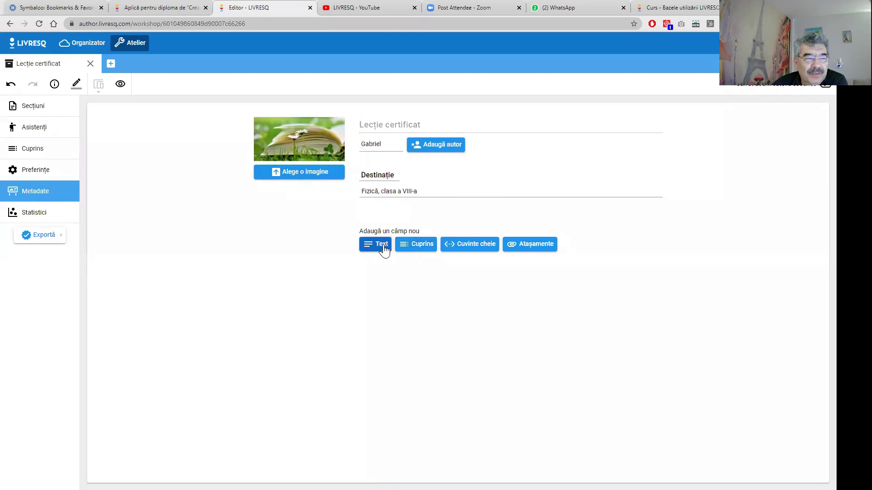
- Add a second metadata text field named "Obiective" containing the lines "OB1" and "OB2"
{"action": "left_click", "coordinate": [381, 245]}
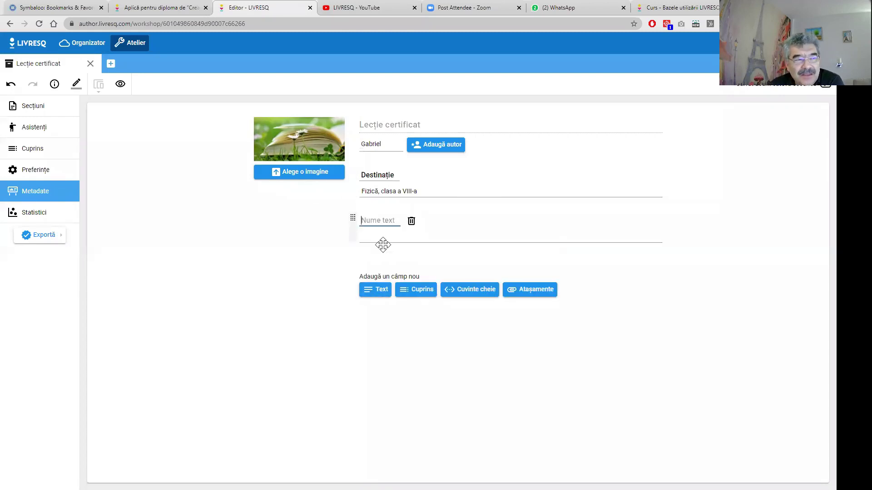
{"action": "type", "text": "Obiective"}
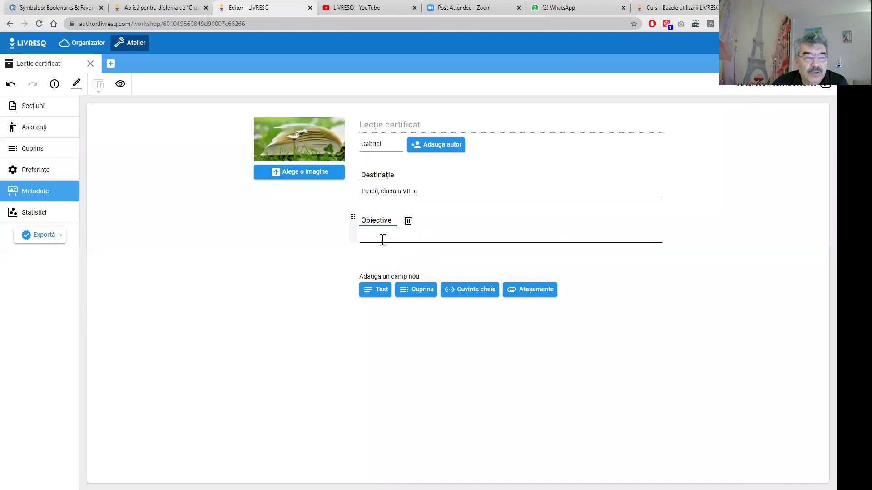
{"action": "left_click", "coordinate": [370, 237]}
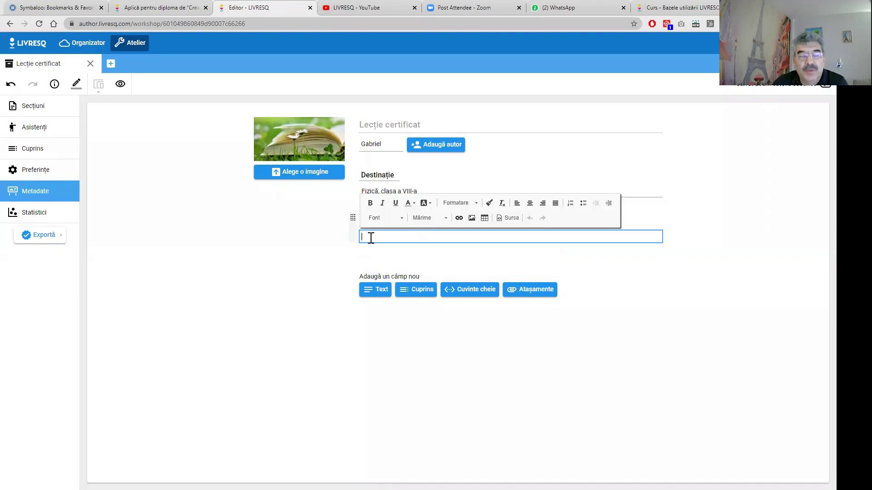
{"action": "type", "text": "OBI"}
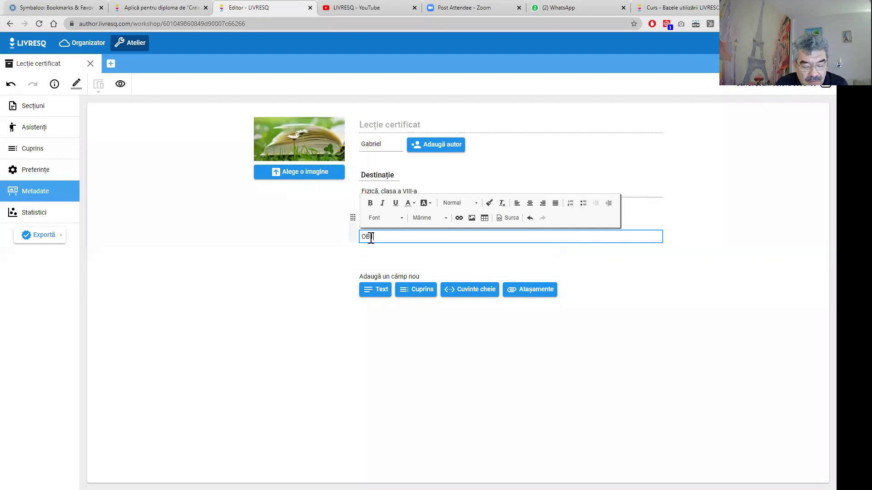
{"action": "key", "text": "Return"}
{"action": "type", "text": "Ob2"}
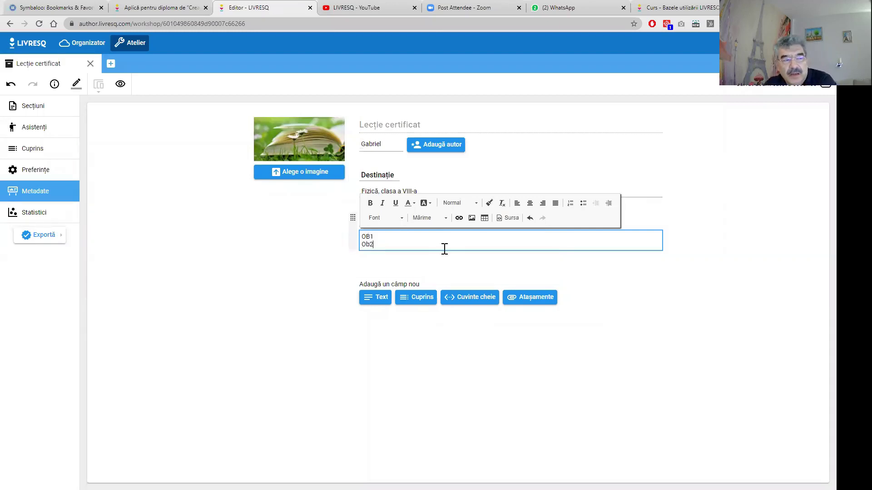
{"action": "left_click_drag", "start_coordinate": [366, 243], "coordinate": [369, 246]}
{"action": "type", "text": "B"}
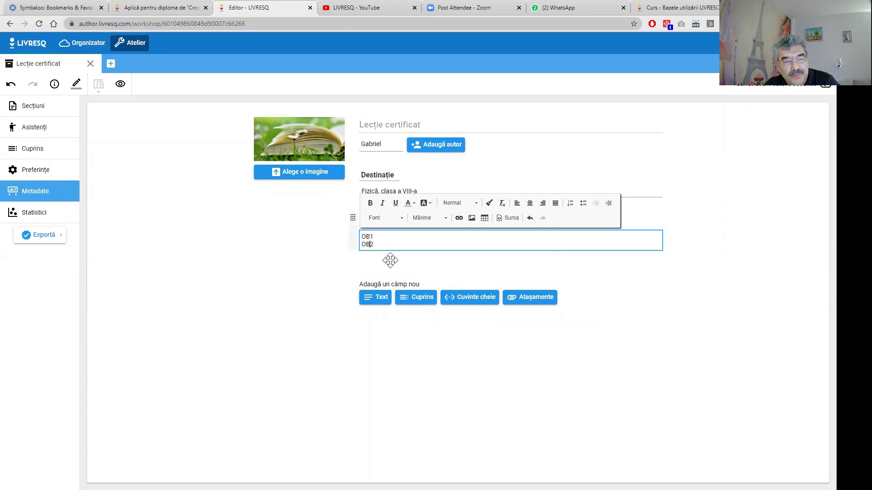
- Add a table of contents field named "Cuprins" and a keywords field named "Cuvinte cheie" to the metadata
{"action": "left_click", "coordinate": [412, 300]}
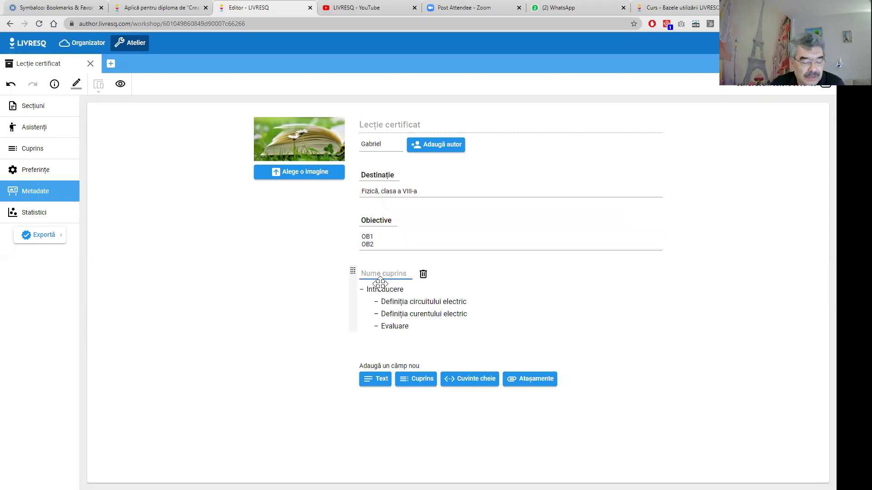
{"action": "type", "text": "Cuprins"}
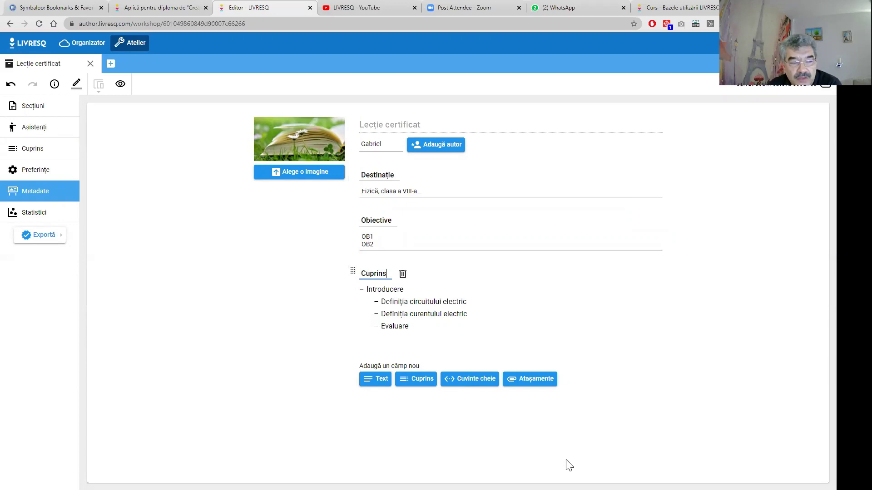
{"action": "left_click", "coordinate": [464, 380]}
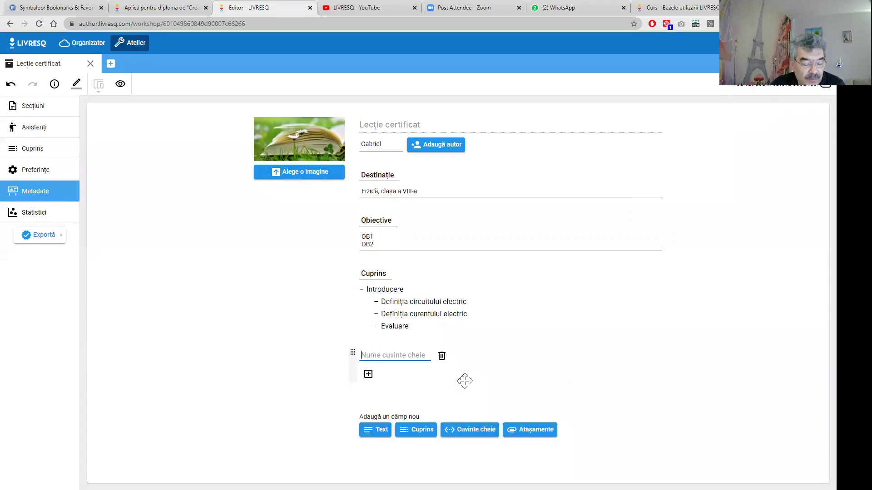
{"action": "type", "text": "Cuvin"}
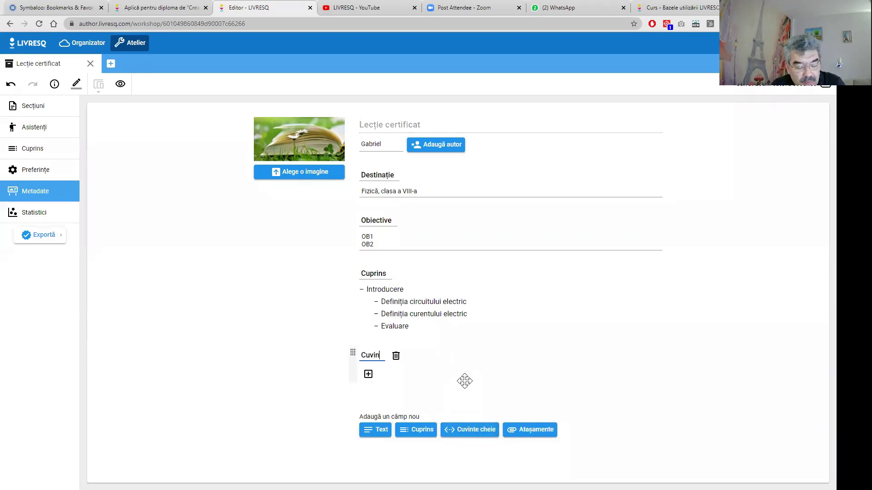
{"action": "type", "text": "te c"}
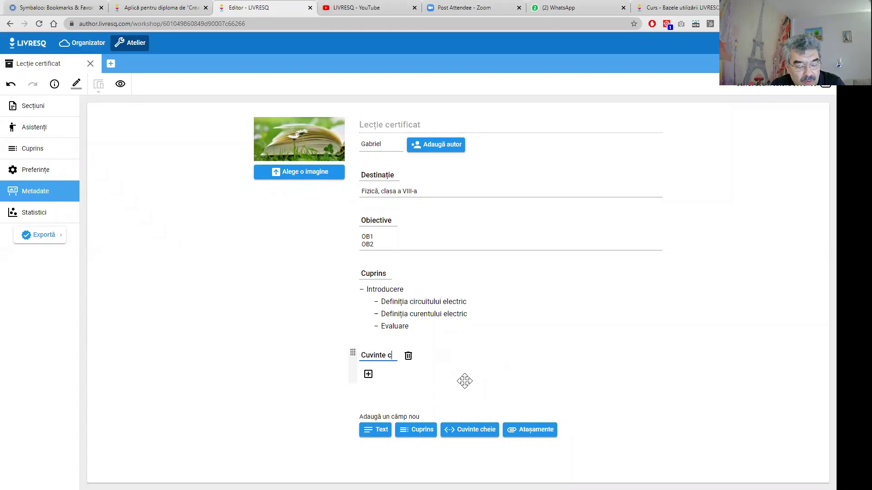
{"action": "type", "text": "heie"}
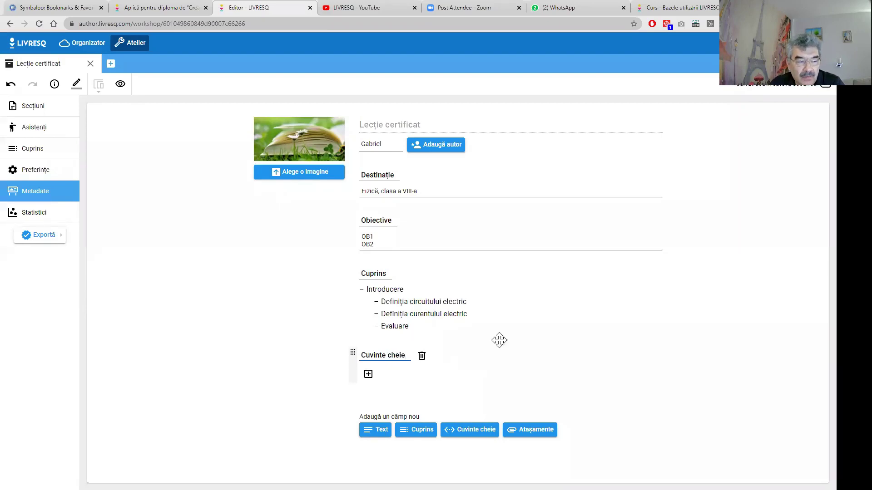
- Add the keywords "cheie 1" and "cheie 2" to the Cuvinte cheie metadata field
{"action": "left_click", "coordinate": [368, 375]}
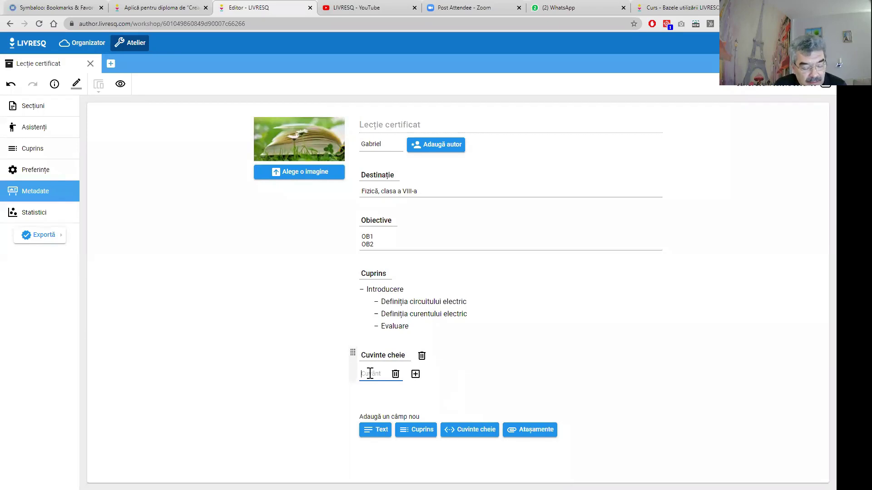
{"action": "type", "text": "cheia"}
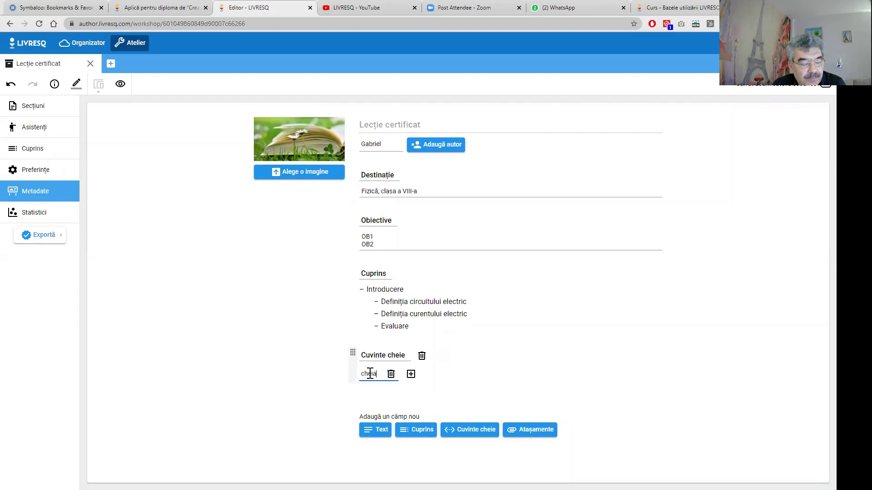
{"action": "key", "text": "BackSpace"}
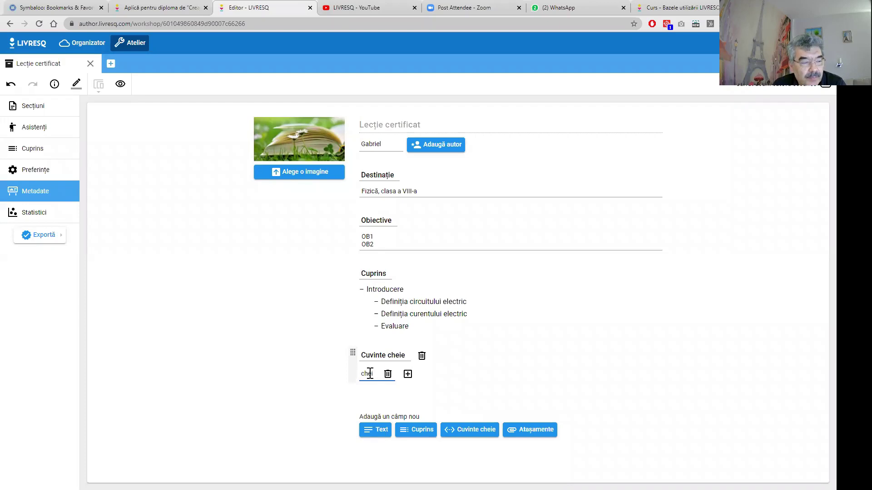
{"action": "type", "text": "e 1"}
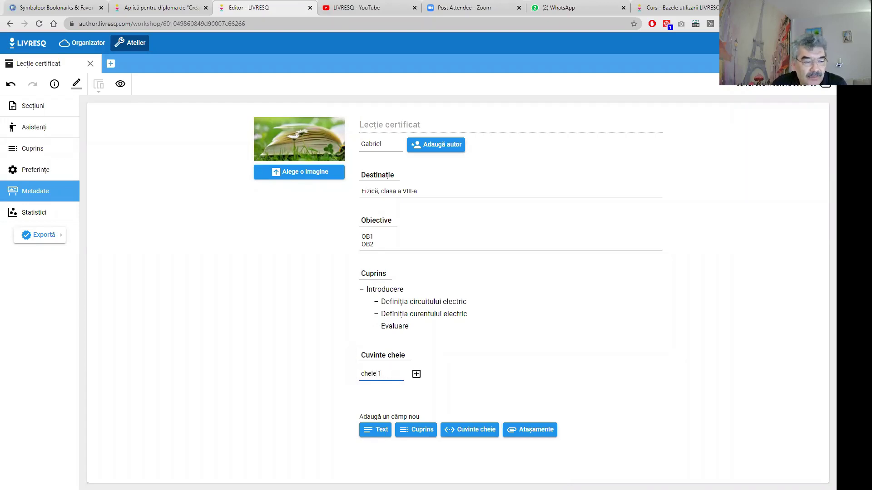
{"action": "left_click", "coordinate": [416, 375]}
{"action": "type", "text": "cheie 2"}
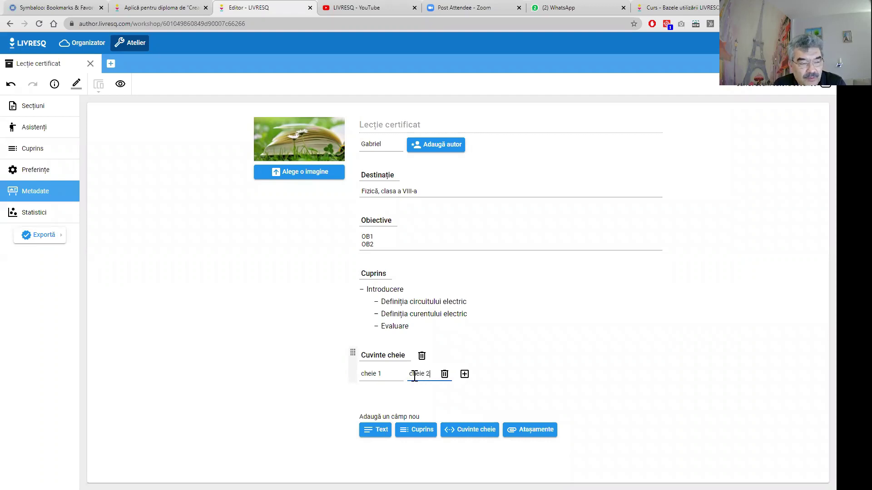
{"action": "left_click", "coordinate": [554, 371]}
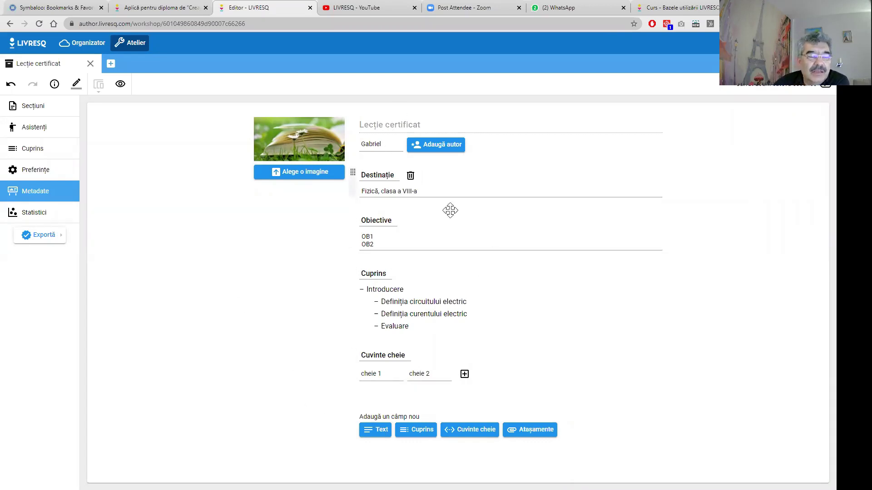
{"action": "left_click", "coordinate": [464, 374]}
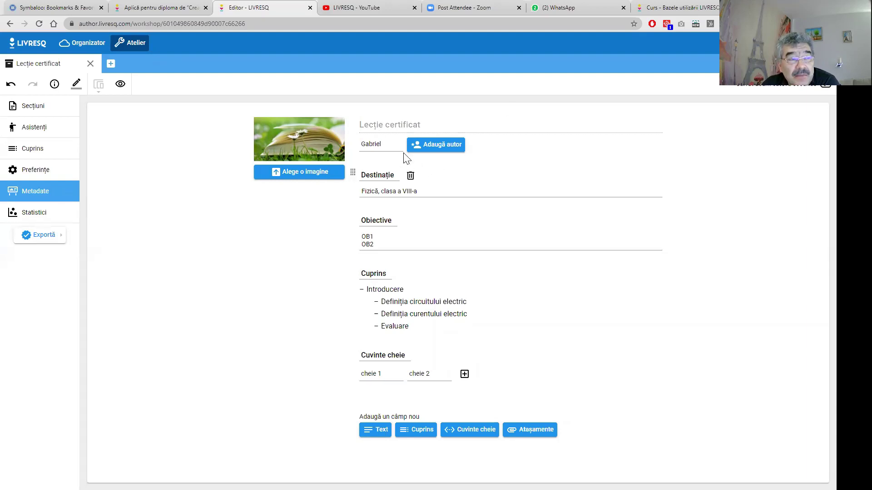
- Rename the project as "Lecție, certificat, realizator" from its title in the metadata
{"action": "left_click", "coordinate": [384, 130]}
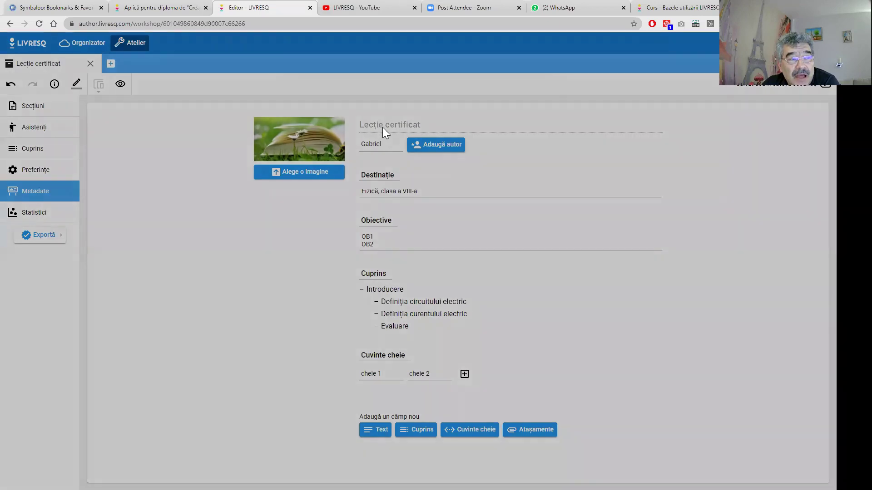
{"action": "left_click", "coordinate": [316, 82]}
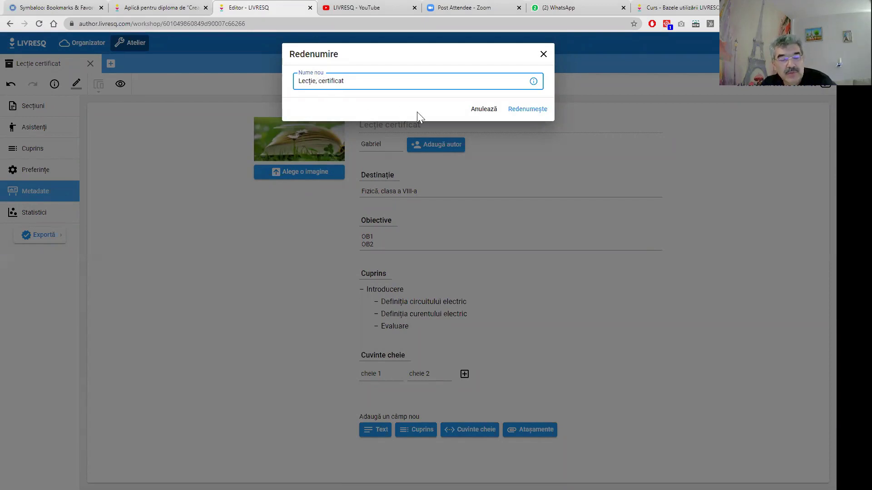
{"action": "key", "text": "Delete"}
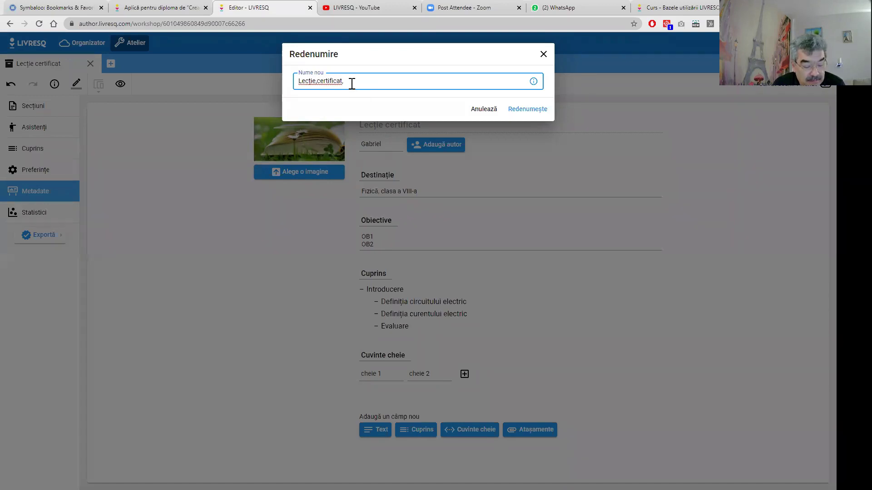
{"action": "type", "text": "realizator"}
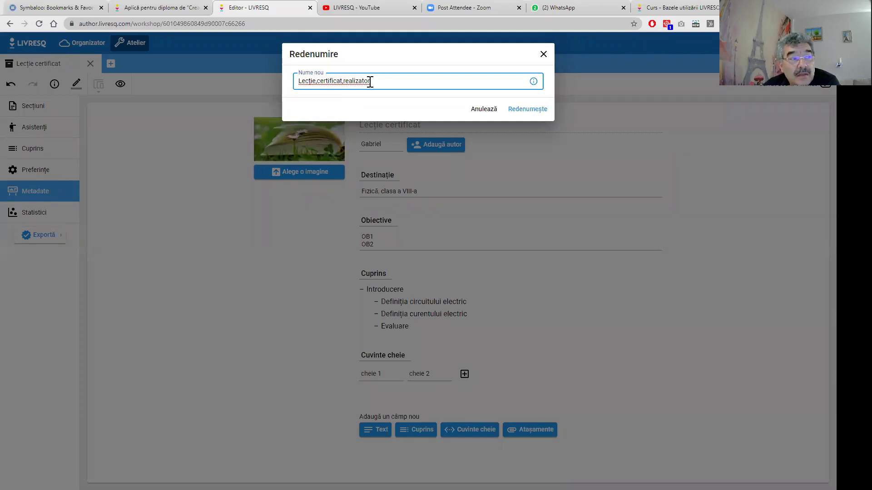
{"action": "left_click", "coordinate": [316, 82]}
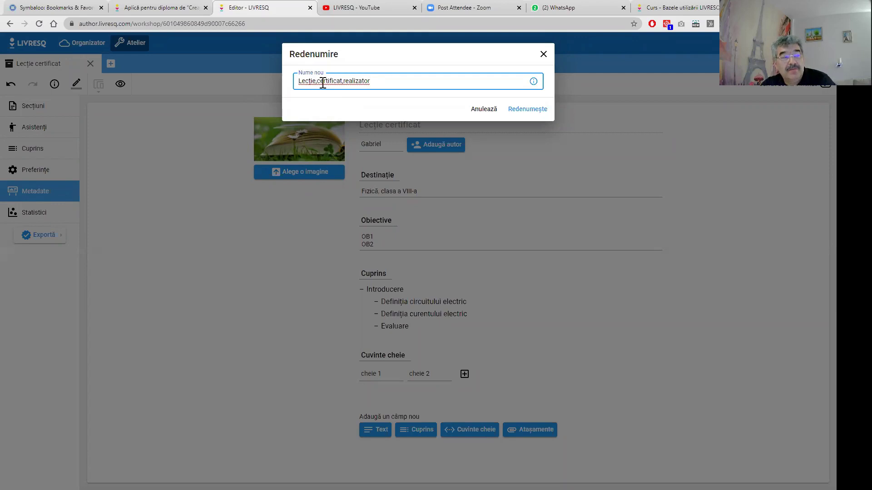
{"action": "left_click", "coordinate": [345, 81]}
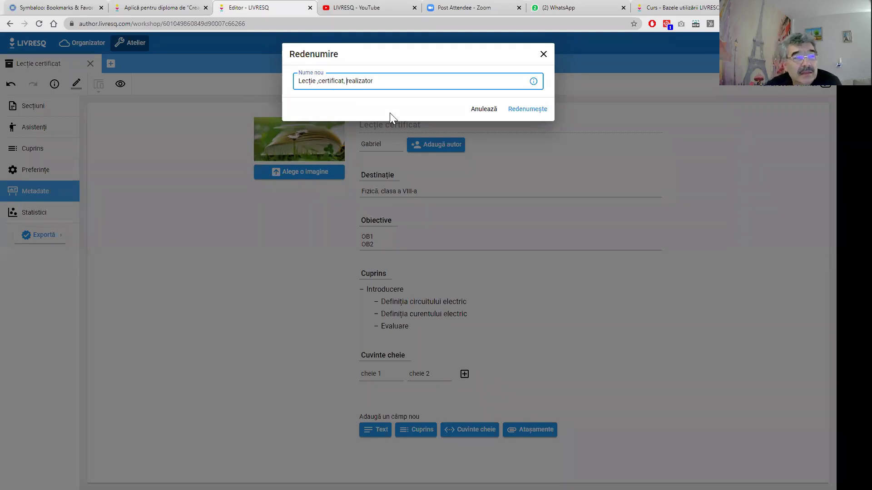
{"action": "left_click", "coordinate": [315, 83]}
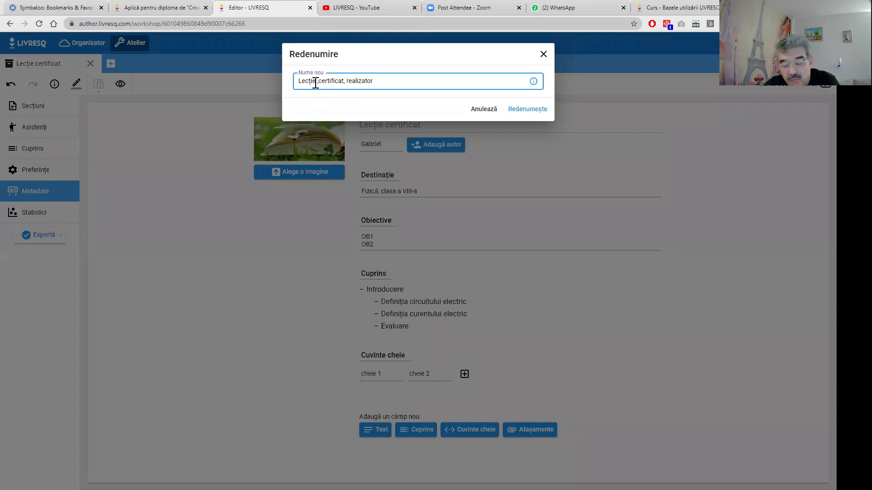
{"action": "key", "text": "BackSpace"}
{"action": "type", "text": ","}
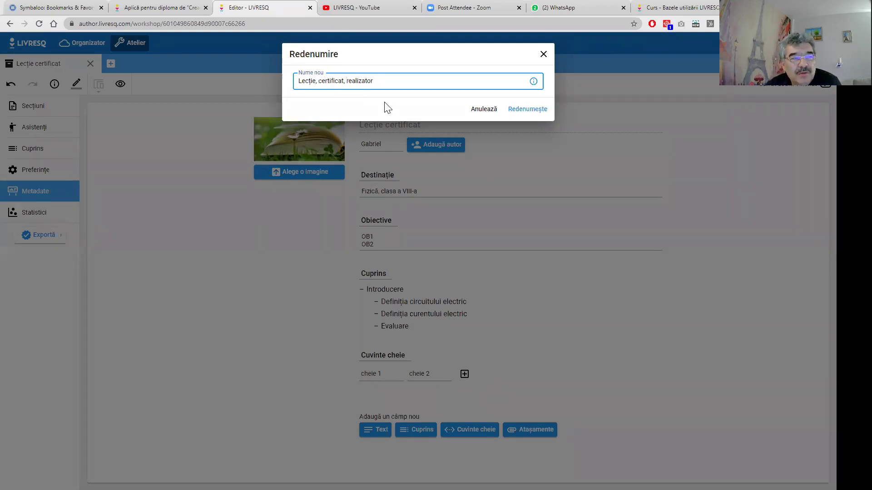
{"action": "left_click", "coordinate": [533, 113]}
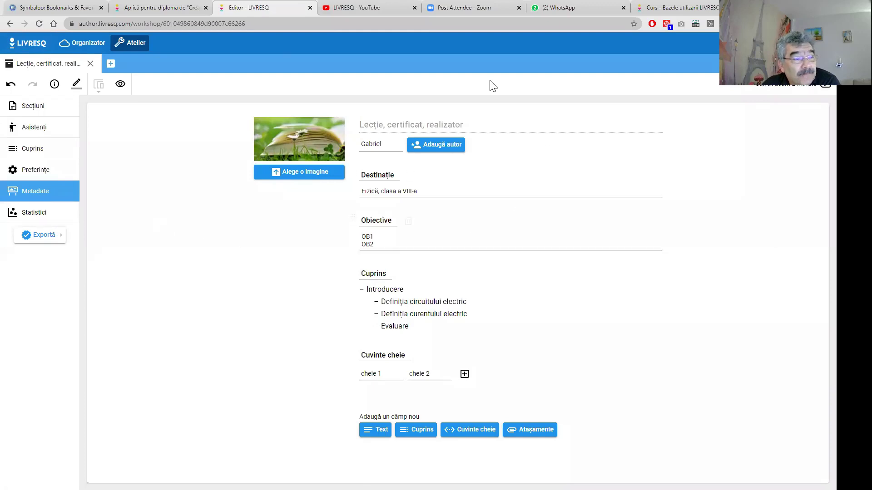
{"action": "left_click", "coordinate": [46, 236]}
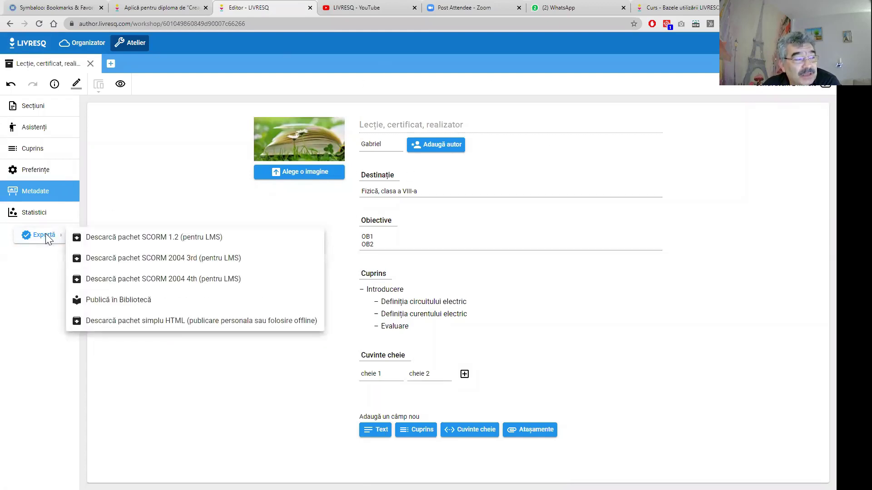
{"action": "left_click", "coordinate": [167, 208]}
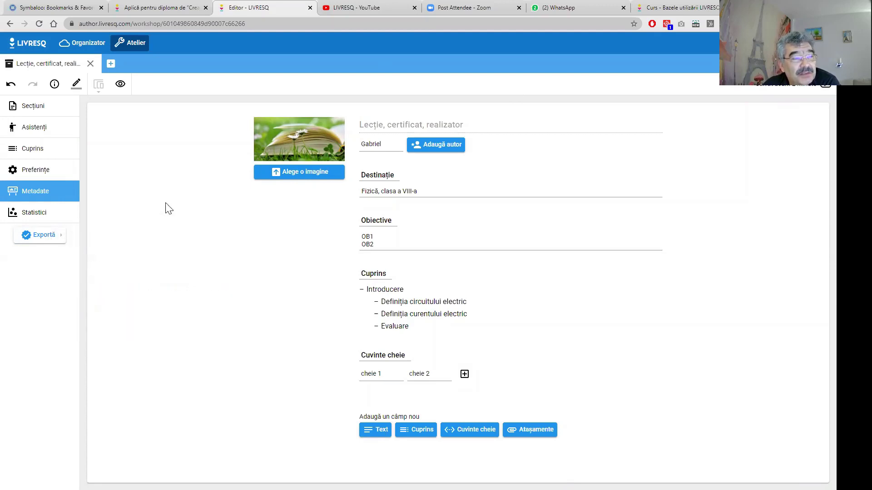
- Preview the lesson with the protection removed and go through the assistant's messages on the Introducere page
{"action": "left_click", "coordinate": [122, 85]}
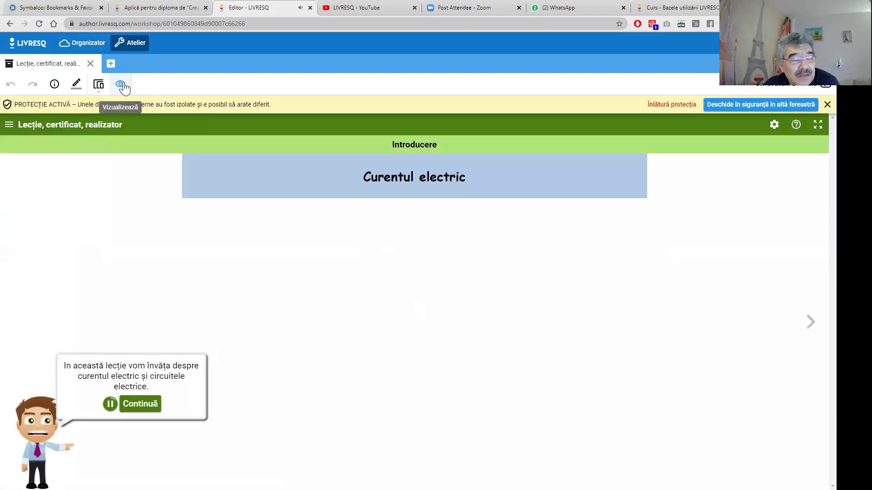
{"action": "left_click", "coordinate": [671, 104]}
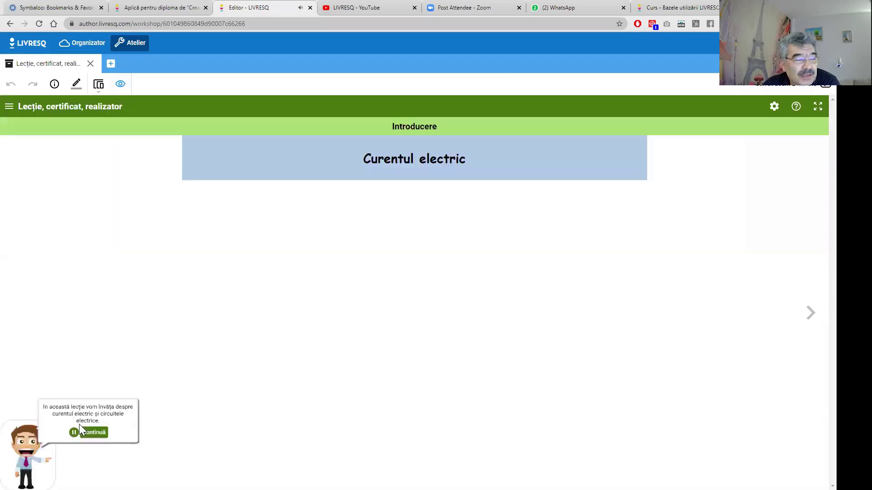
{"action": "left_click", "coordinate": [130, 407]}
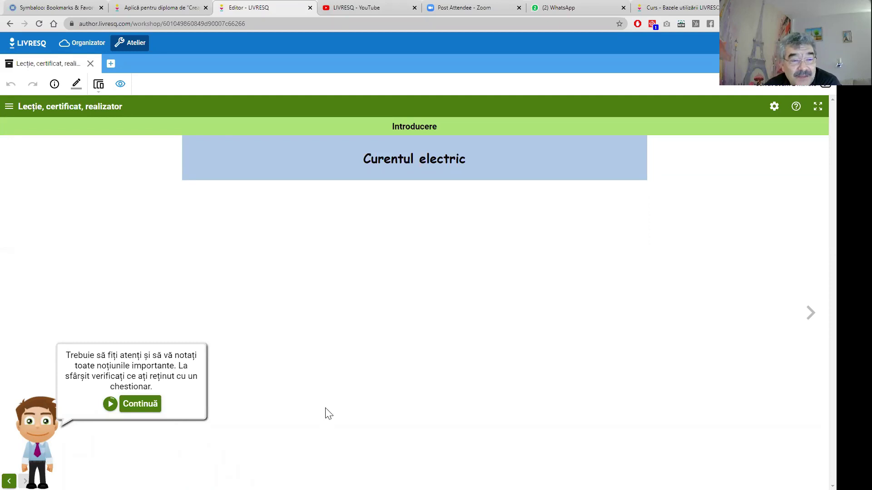
{"action": "left_click", "coordinate": [148, 405]}
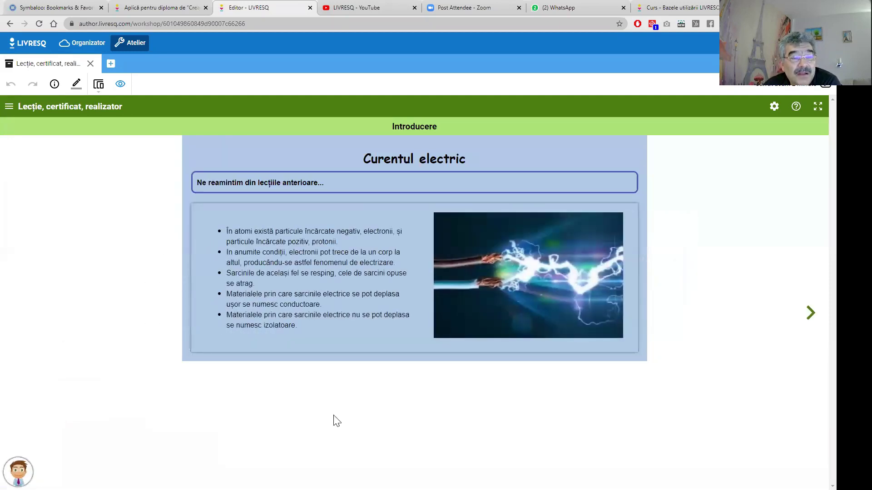
- Page forward through the previewed lesson to Evaluare and review its content, including the next image in the circuit symbols slider
{"action": "left_click", "coordinate": [810, 312]}
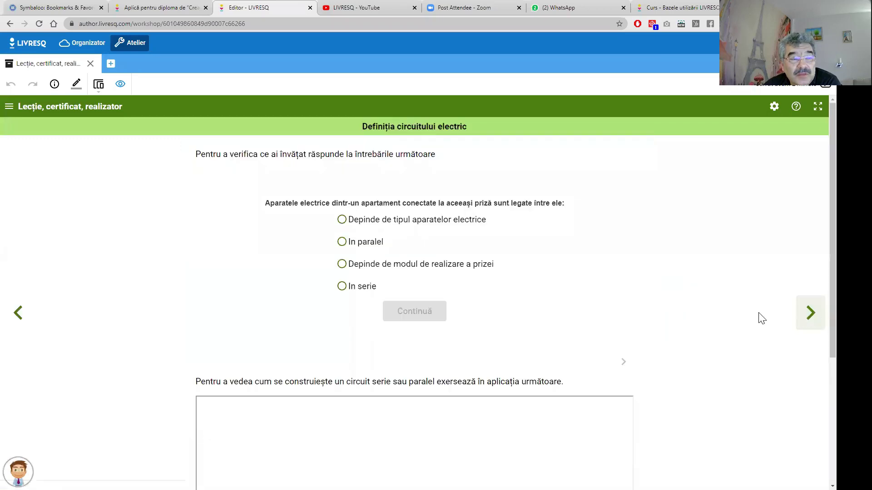
{"action": "left_click", "coordinate": [810, 320]}
{"action": "left_click", "coordinate": [810, 318]}
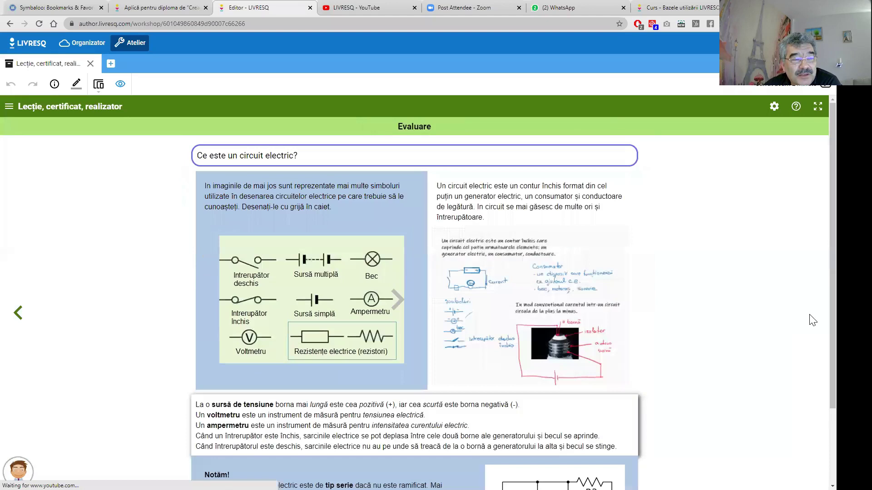
{"action": "scroll", "coordinate": [628, 359], "scroll_direction": "down", "scroll_amount": 4}
{"action": "scroll", "coordinate": [628, 358], "scroll_direction": "up", "scroll_amount": 4}
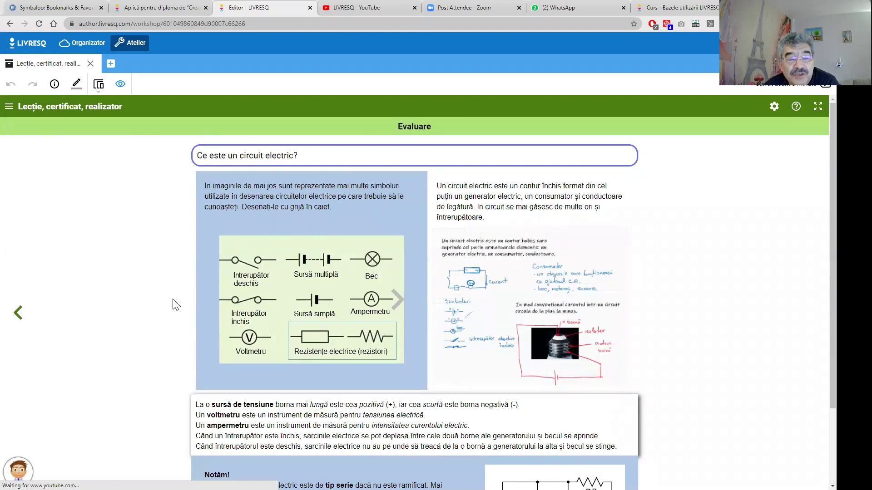
{"action": "scroll", "coordinate": [708, 385], "scroll_direction": "down", "scroll_amount": 2}
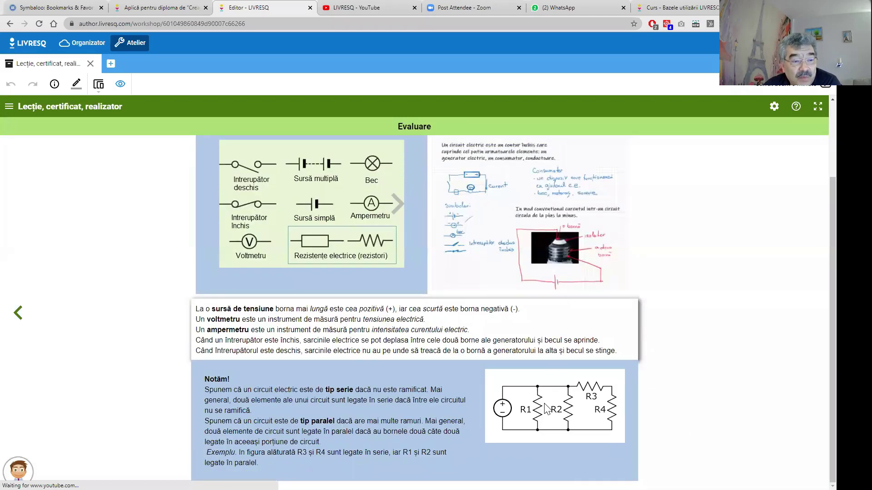
{"action": "scroll", "coordinate": [581, 361], "scroll_direction": "up", "scroll_amount": 2}
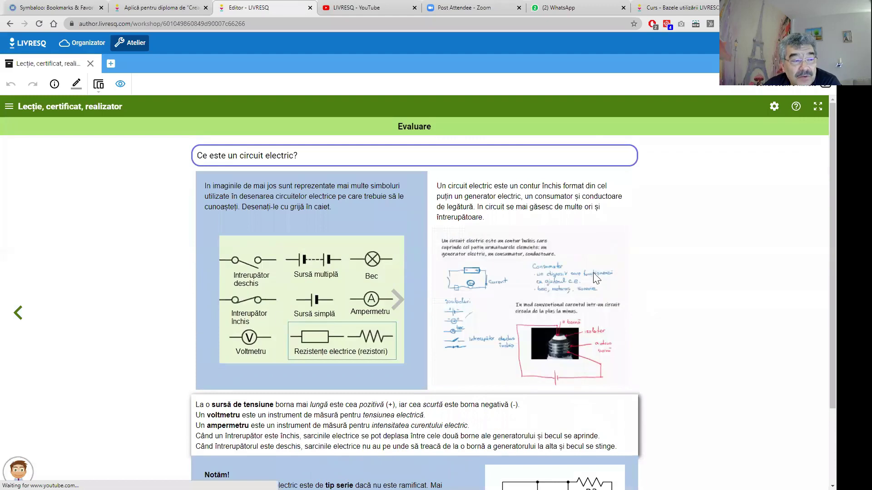
{"action": "left_click", "coordinate": [409, 299]}
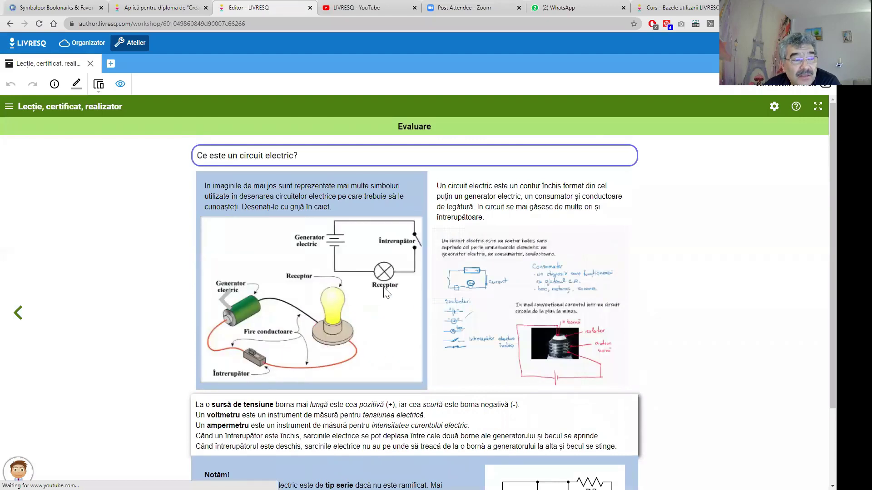
- Go back to Definiția curentului electric, review its explanations and video, and return to the Introducere page
{"action": "left_click", "coordinate": [18, 313]}
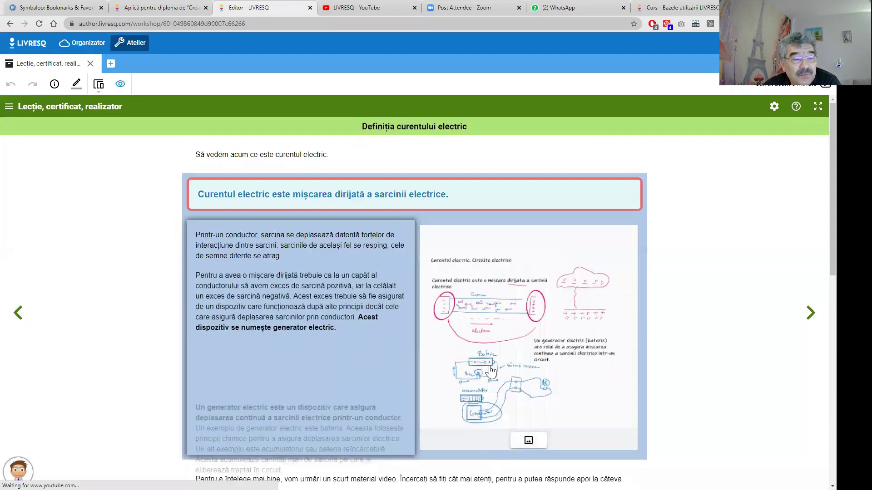
{"action": "scroll", "coordinate": [569, 409], "scroll_direction": "down", "scroll_amount": 1}
{"action": "scroll", "coordinate": [569, 408], "scroll_direction": "down", "scroll_amount": 9}
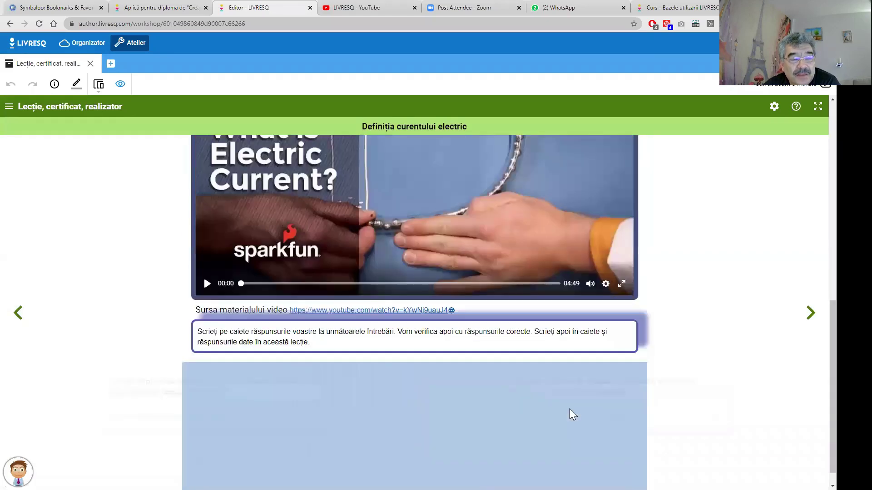
{"action": "scroll", "coordinate": [771, 345], "scroll_direction": "up", "scroll_amount": 8}
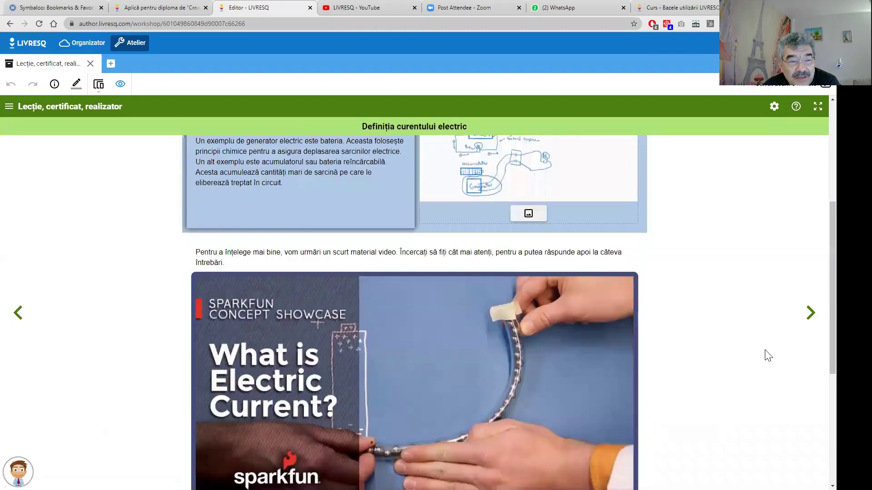
{"action": "left_click", "coordinate": [20, 314]}
{"action": "left_click", "coordinate": [22, 316]}
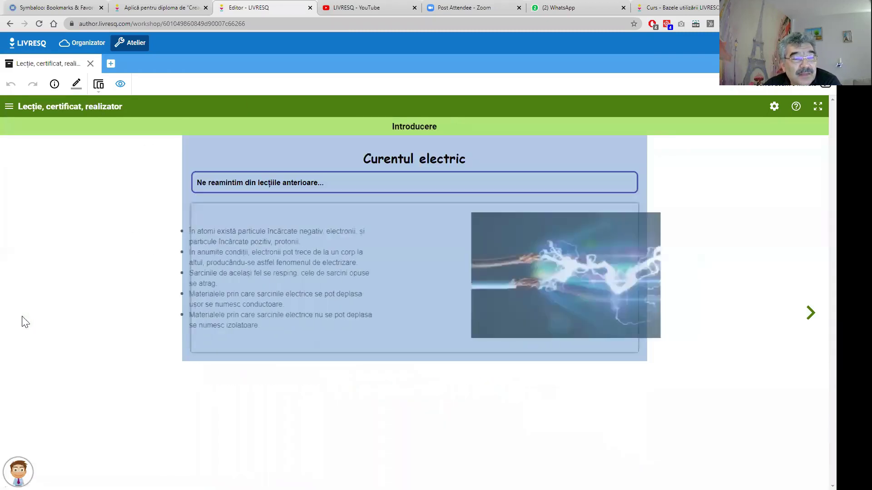
- Test the circuit simulation in Definiția circuitului electric by placing a battery, and continue to Definiția curentului electric
{"action": "left_click", "coordinate": [810, 314]}
{"action": "scroll", "coordinate": [650, 384], "scroll_direction": "down", "scroll_amount": 4}
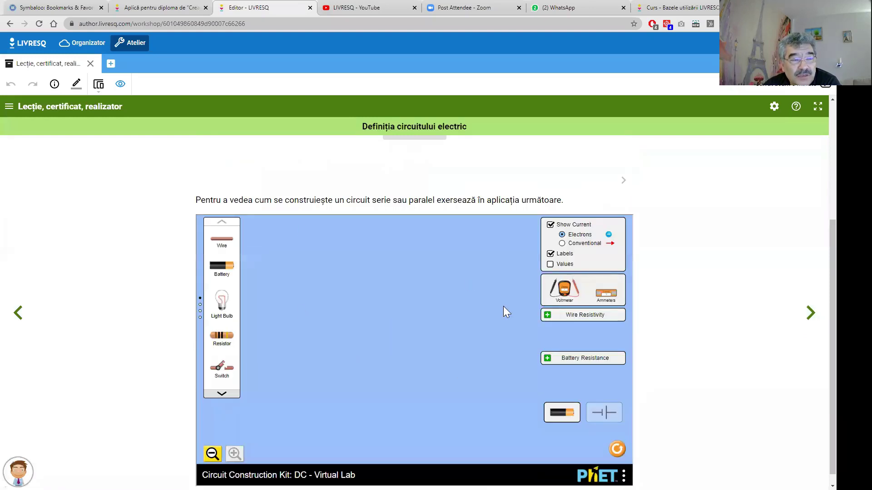
{"action": "left_click_drag", "start_coordinate": [221, 269], "coordinate": [335, 286]}
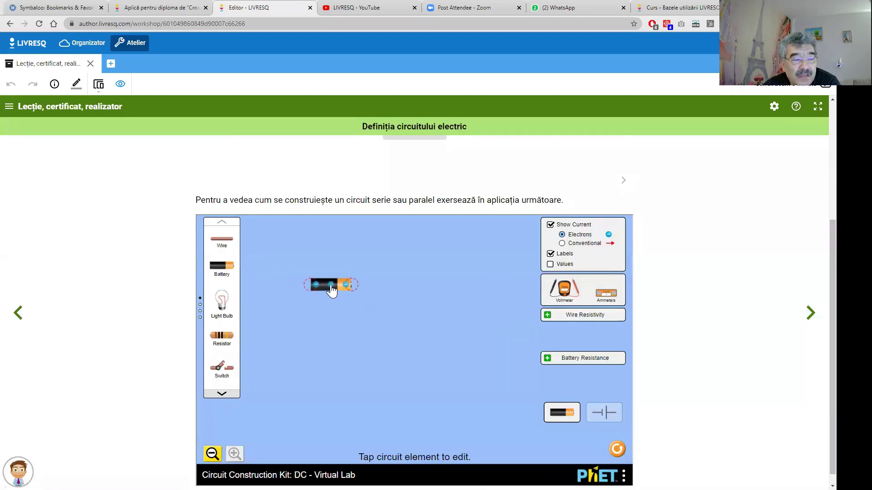
{"action": "left_click", "coordinate": [811, 318]}
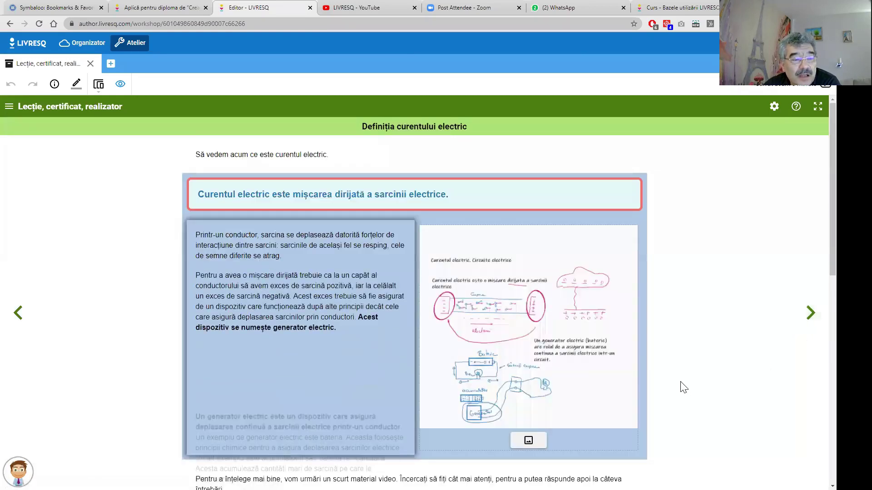
- Reveal the answers to the four questions below the video on the Definiția curentului electric page and review them
{"action": "scroll", "coordinate": [681, 385], "scroll_direction": "down", "scroll_amount": 9}
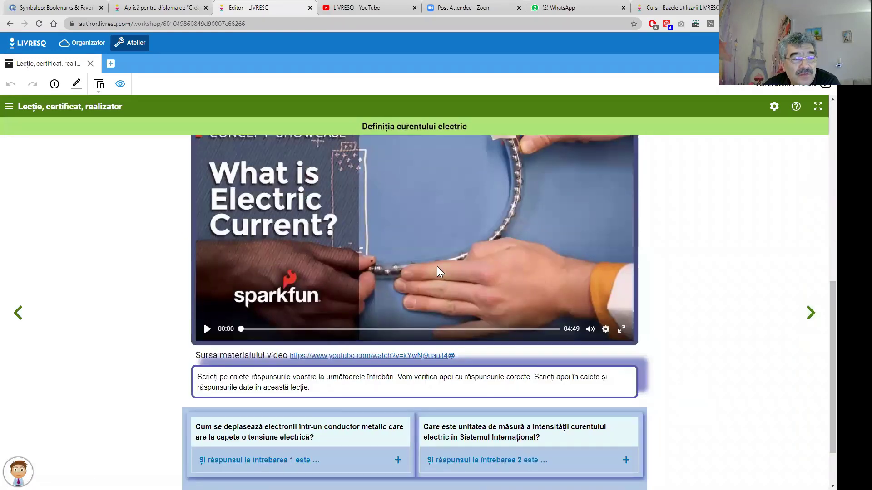
{"action": "scroll", "coordinate": [439, 273], "scroll_direction": "down", "scroll_amount": 2}
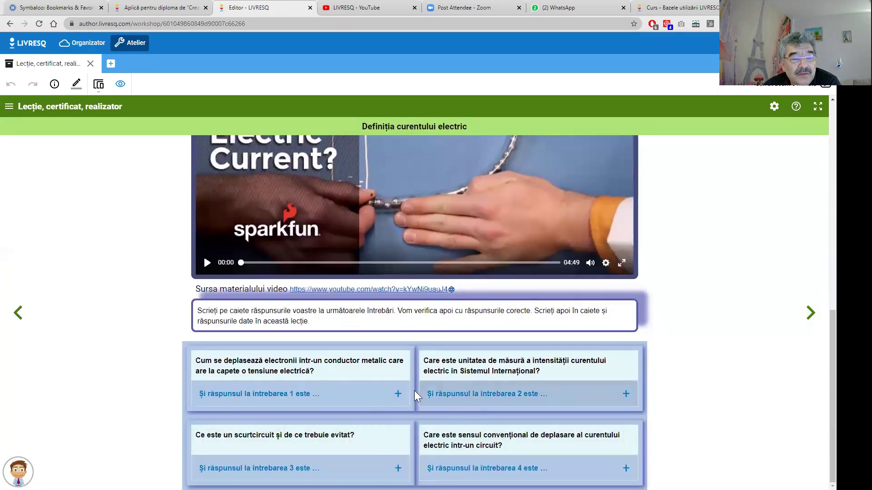
{"action": "left_click", "coordinate": [336, 403]}
{"action": "left_click", "coordinate": [474, 402]}
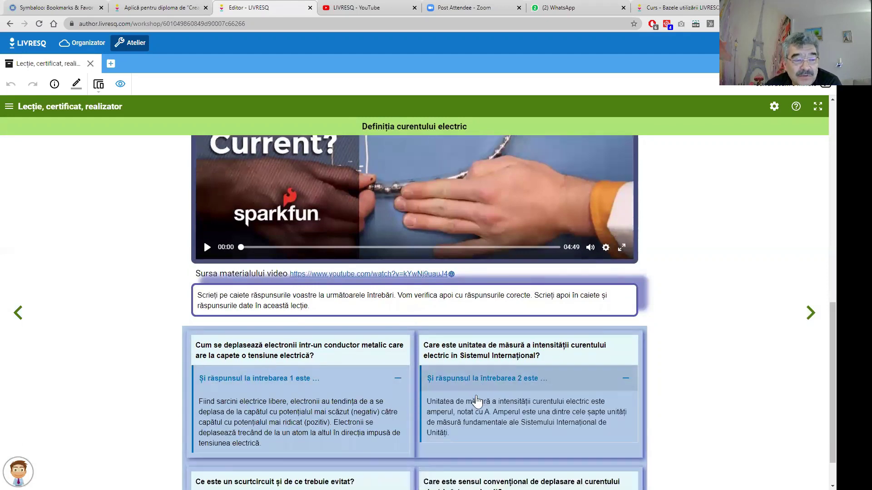
{"action": "scroll", "coordinate": [476, 401], "scroll_direction": "down", "scroll_amount": 1}
{"action": "left_click", "coordinate": [362, 467]}
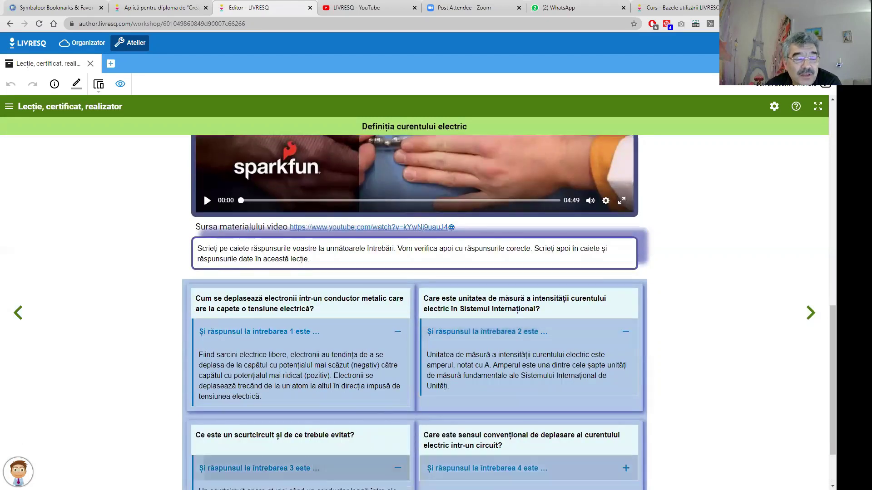
{"action": "left_click", "coordinate": [526, 468]}
{"action": "scroll", "coordinate": [525, 436], "scroll_direction": "down", "scroll_amount": 2}
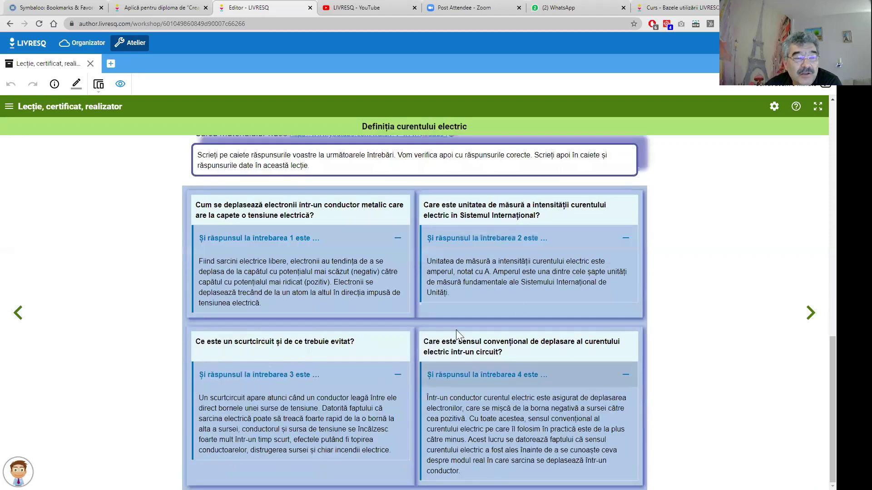
{"action": "scroll", "coordinate": [456, 329], "scroll_direction": "up", "scroll_amount": 10}
{"action": "scroll", "coordinate": [617, 337], "scroll_direction": "up", "scroll_amount": 4}
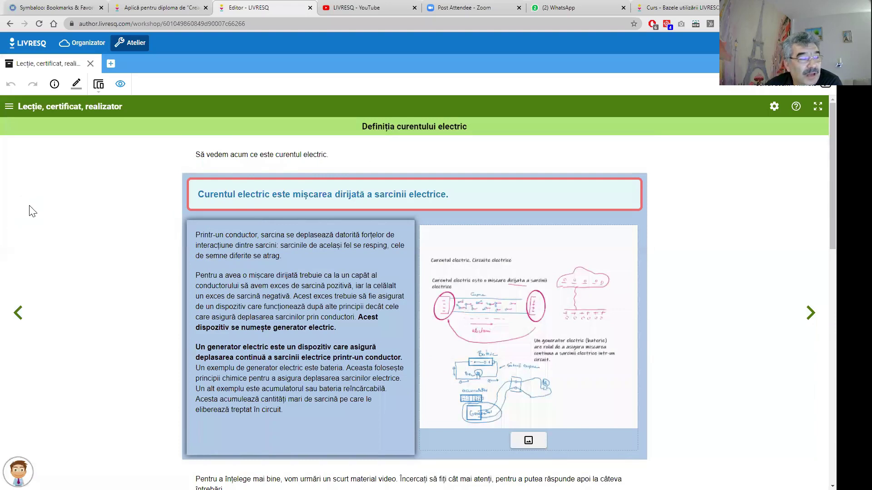
- Look over the Evaluare page of the preview and return to the quiz on the Definiția circuitului electric page
{"action": "left_click", "coordinate": [810, 312]}
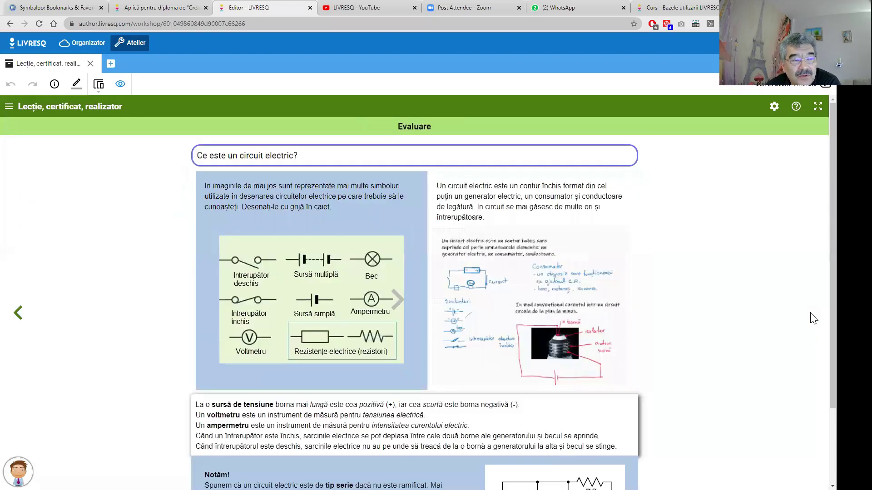
{"action": "scroll", "coordinate": [327, 291], "scroll_direction": "down", "scroll_amount": 2}
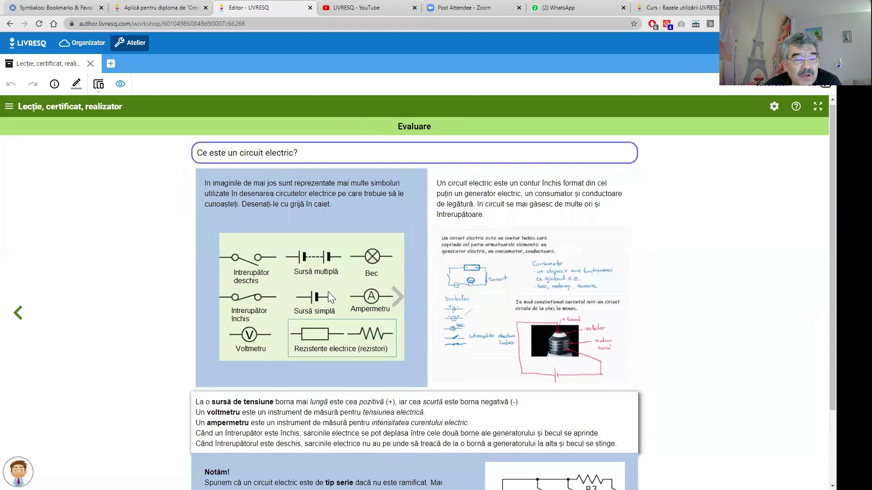
{"action": "scroll", "coordinate": [757, 310], "scroll_direction": "up", "scroll_amount": 2}
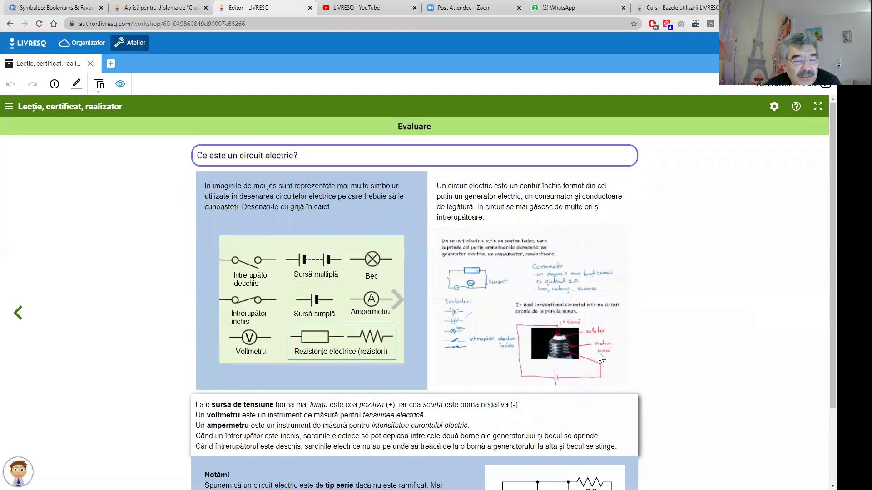
{"action": "left_click", "coordinate": [19, 312]}
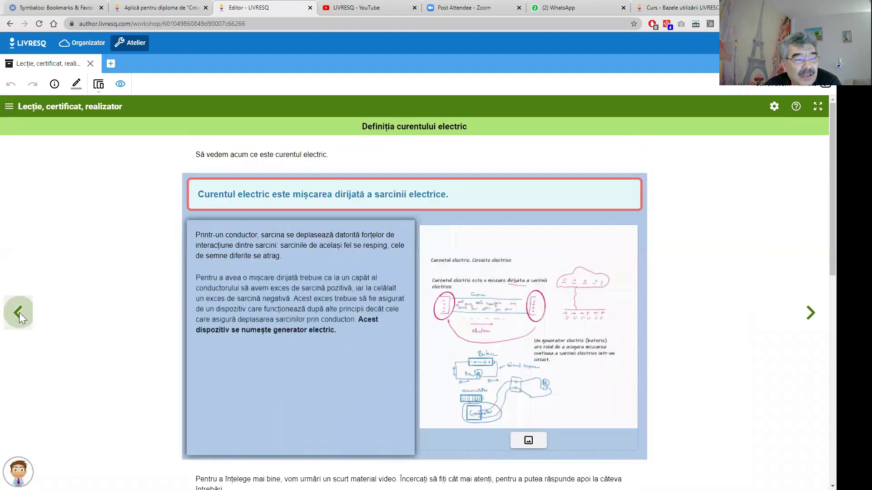
{"action": "left_click", "coordinate": [18, 312]}
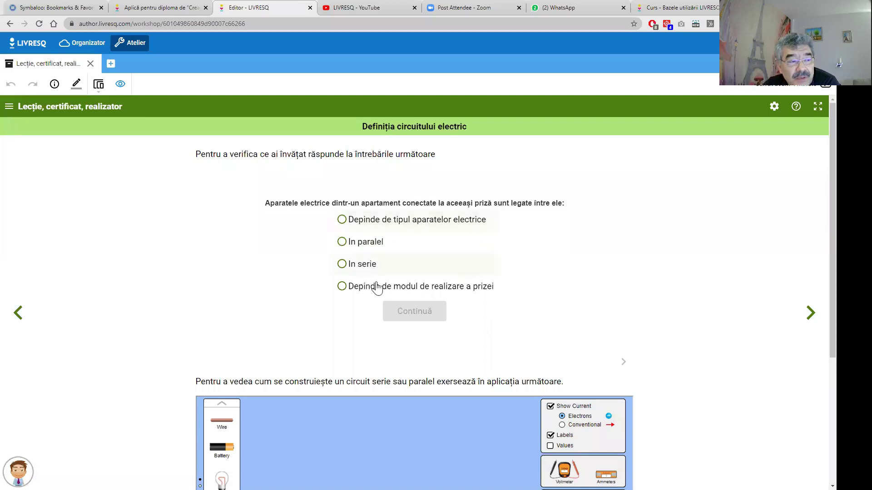
- Answer the quiz with "In paralel", "De la plusul generatorului la minus" and "Becul B1 va lumina ca înainte, becul B2 va lumina ca B1"
{"action": "left_click", "coordinate": [372, 243]}
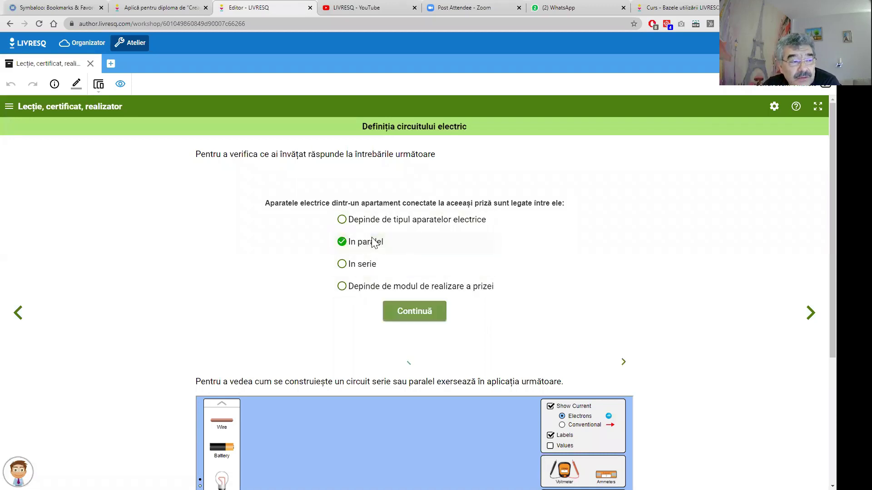
{"action": "left_click", "coordinate": [412, 312]}
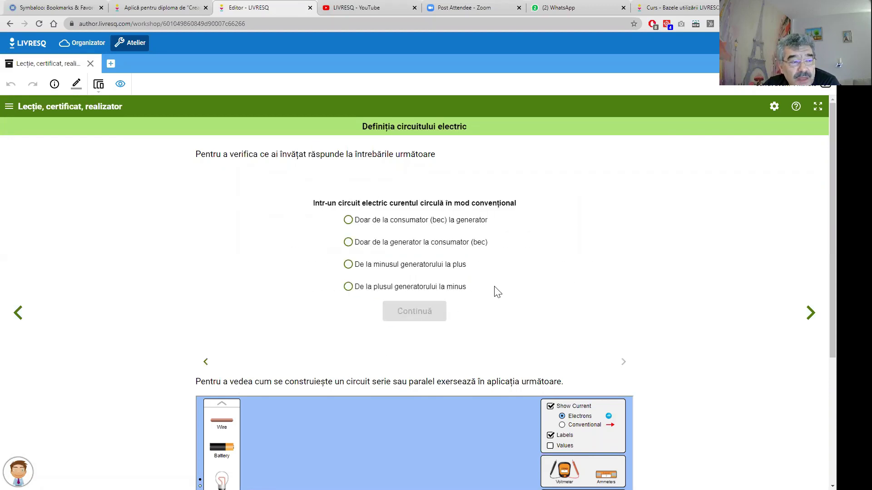
{"action": "left_click", "coordinate": [386, 270]}
{"action": "left_click", "coordinate": [404, 290]}
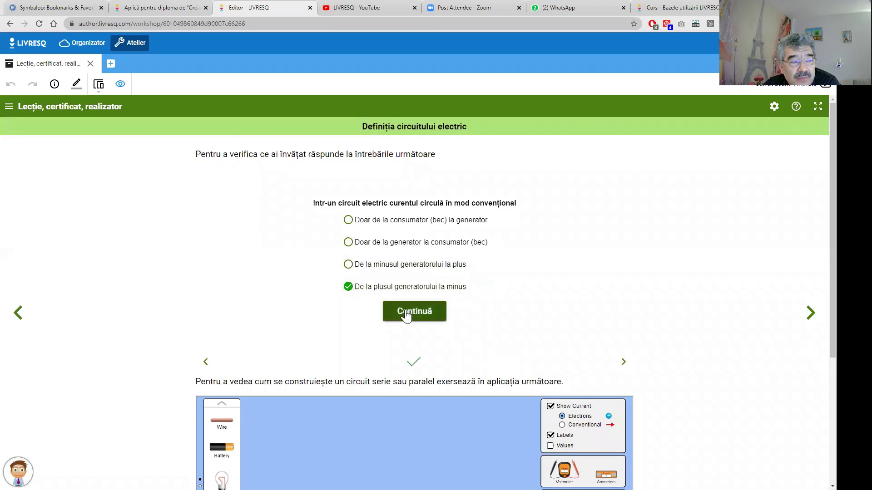
{"action": "left_click", "coordinate": [405, 312]}
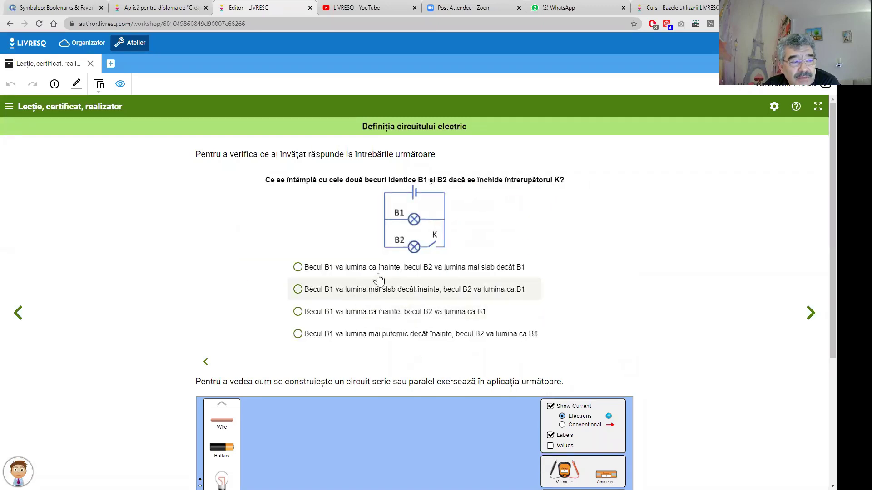
{"action": "left_click", "coordinate": [362, 315]}
{"action": "scroll", "coordinate": [588, 349], "scroll_direction": "down", "scroll_amount": 3}
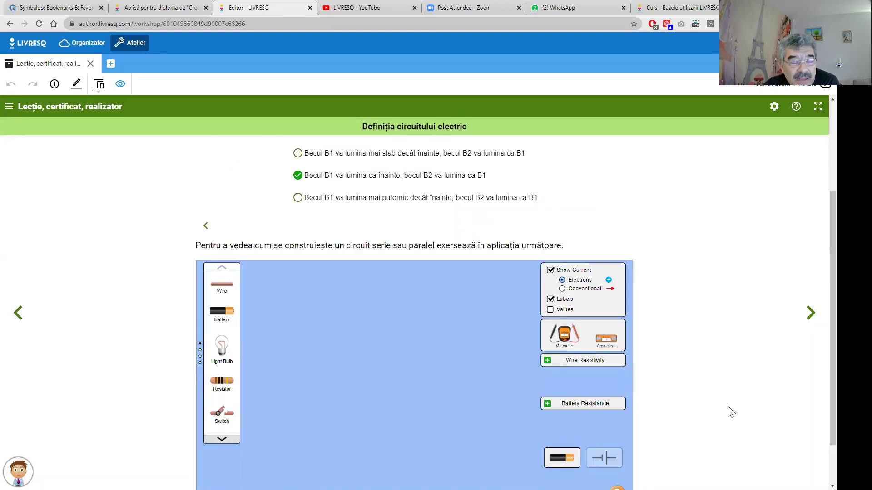
{"action": "scroll", "coordinate": [729, 411], "scroll_direction": "up", "scroll_amount": 3}
{"action": "scroll", "coordinate": [513, 381], "scroll_direction": "down", "scroll_amount": 3}
{"action": "scroll", "coordinate": [70, 305], "scroll_direction": "up", "scroll_amount": 3}
- Return to Introducere, page forward to Definiția curentului electric, and view its circuit drawing enlarged before closing it
{"action": "left_click", "coordinate": [17, 312]}
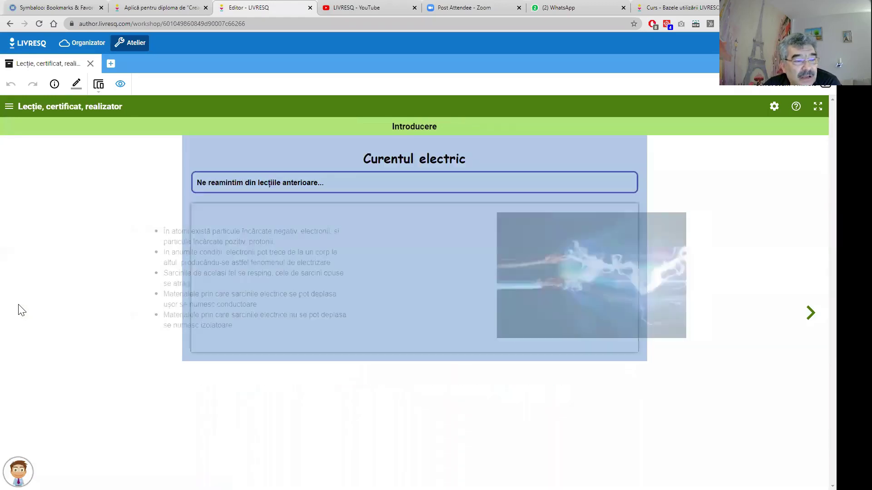
{"action": "left_click", "coordinate": [808, 316]}
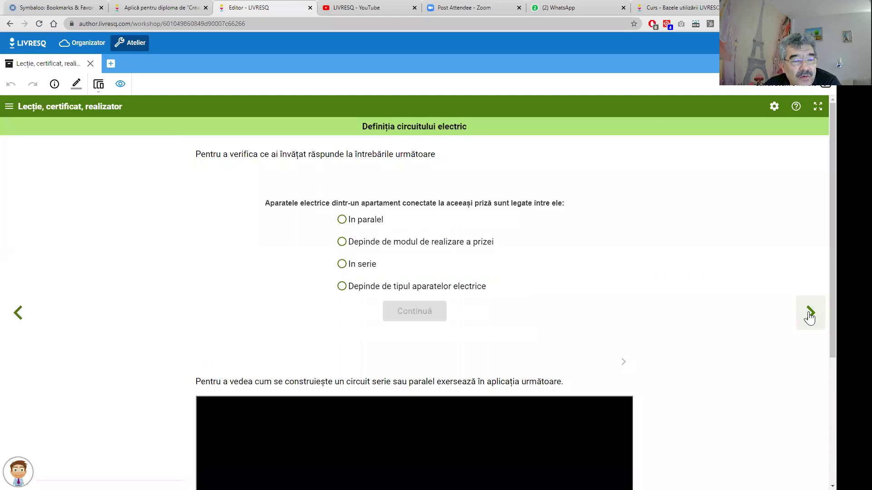
{"action": "left_click", "coordinate": [810, 315]}
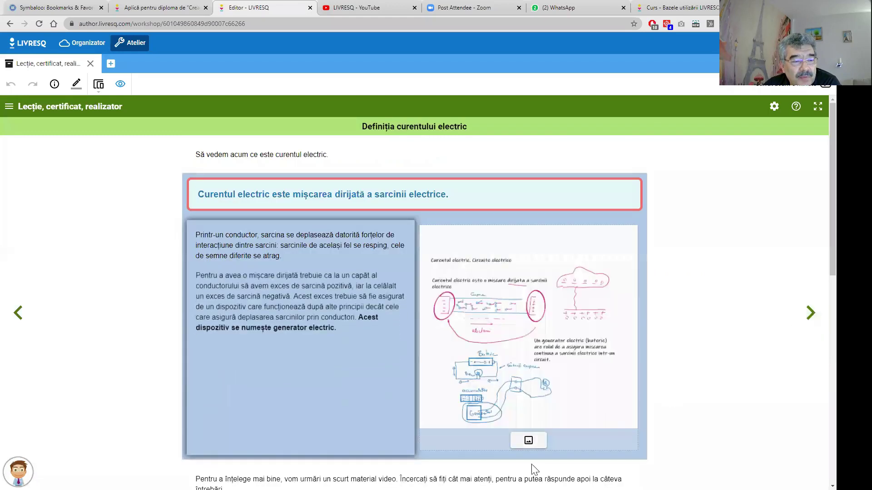
{"action": "left_click", "coordinate": [582, 441]}
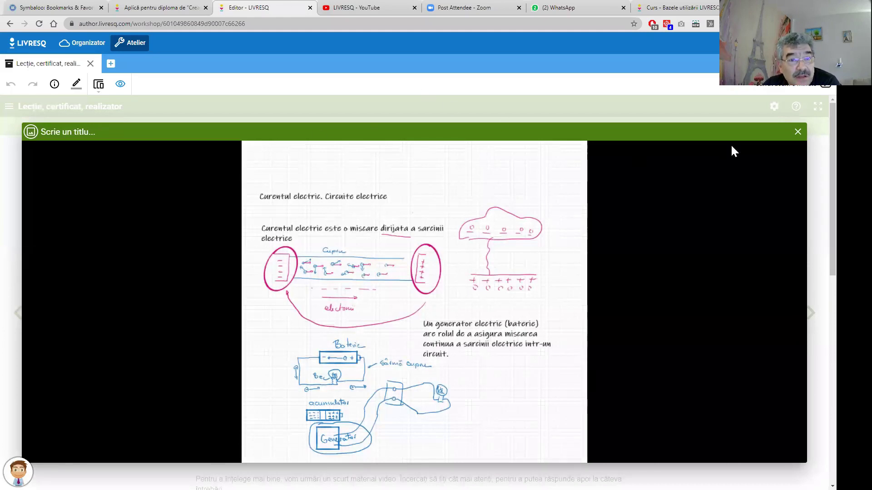
{"action": "left_click", "coordinate": [797, 132]}
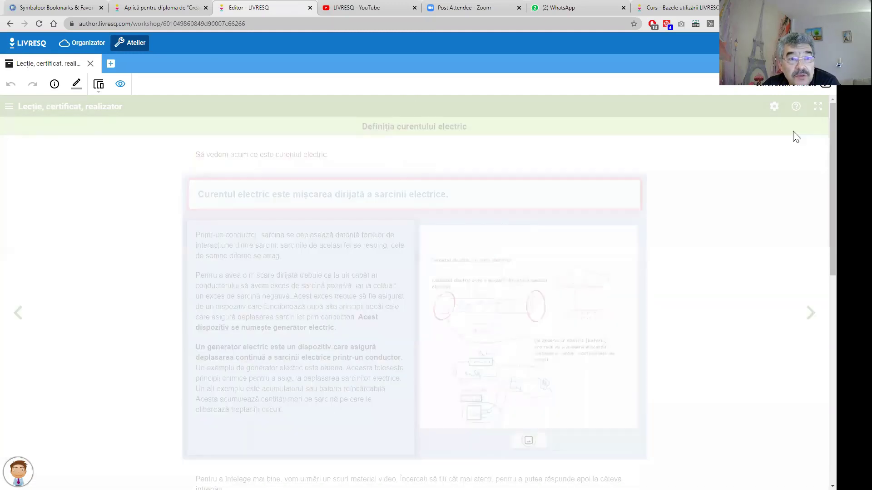
- Leave the preview and open the image resource linked to the drawing in the Copie după Curentul electric section for editing
{"action": "left_click", "coordinate": [119, 84]}
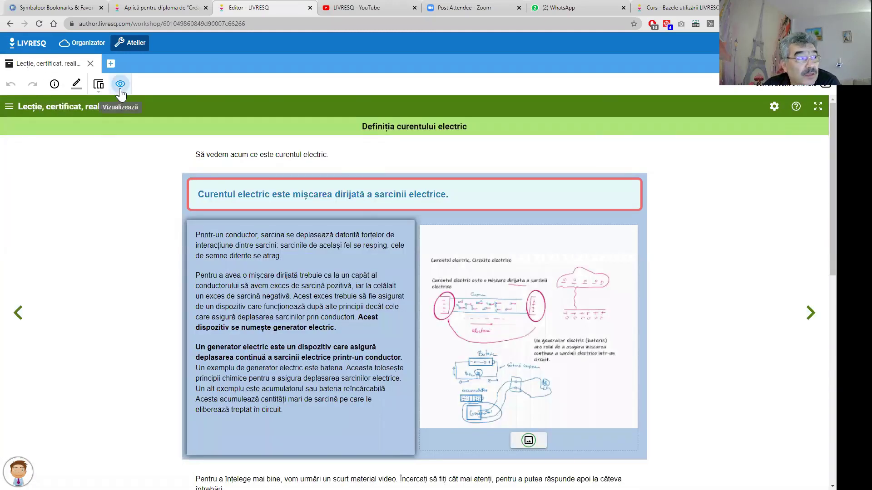
{"action": "left_click", "coordinate": [38, 112]}
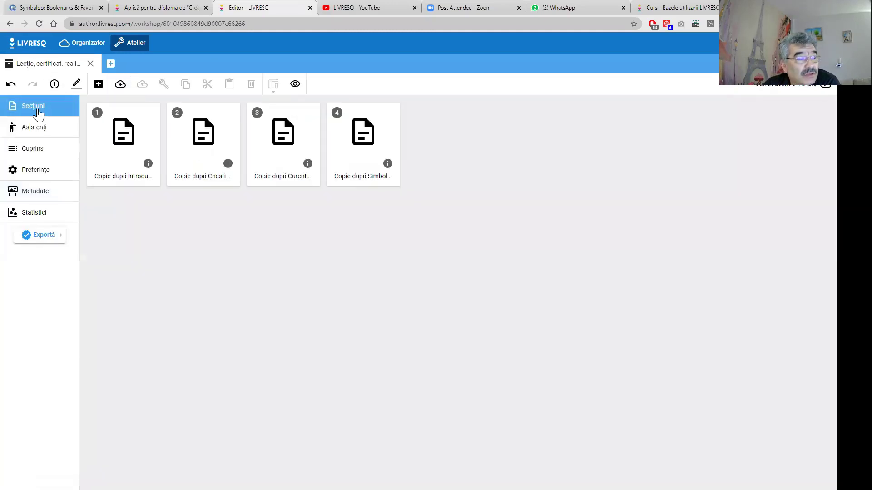
{"action": "left_click", "coordinate": [282, 157]}
{"action": "double_click", "coordinate": [281, 157]}
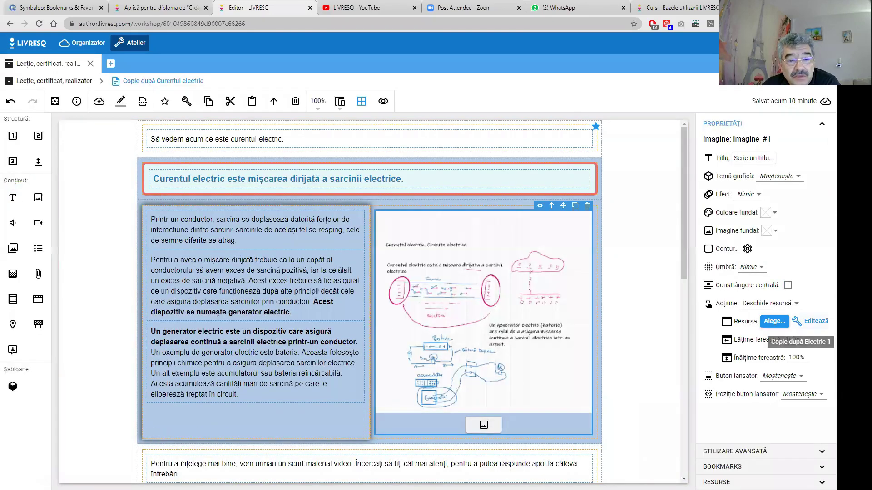
{"action": "left_click", "coordinate": [815, 321]}
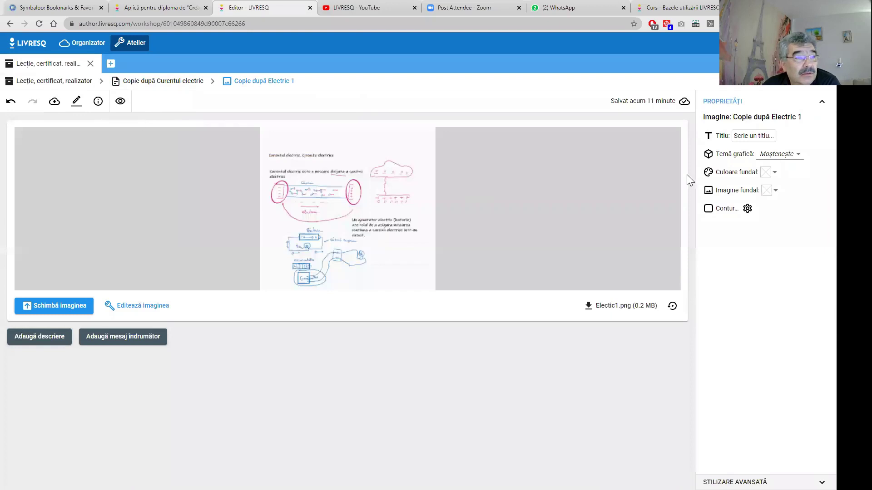
- Set the title of the Copie după Electric 1 image to "Curentul"
{"action": "left_click", "coordinate": [758, 136]}
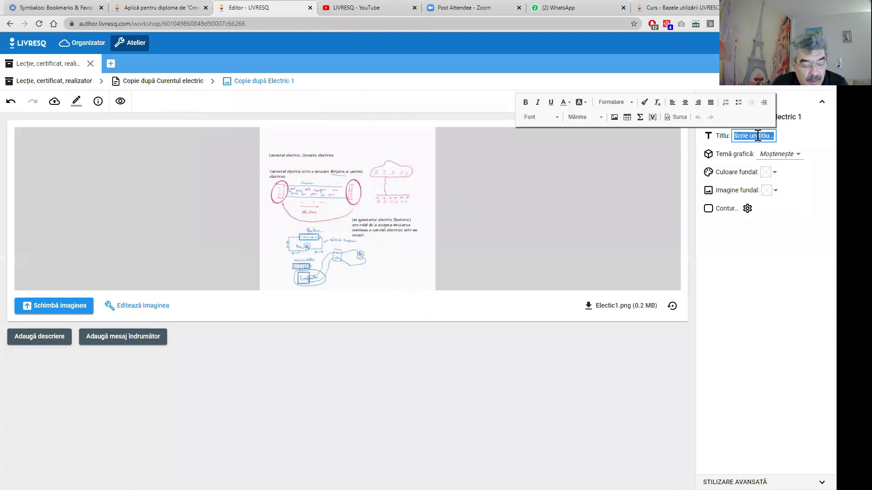
{"action": "type", "text": "C"}
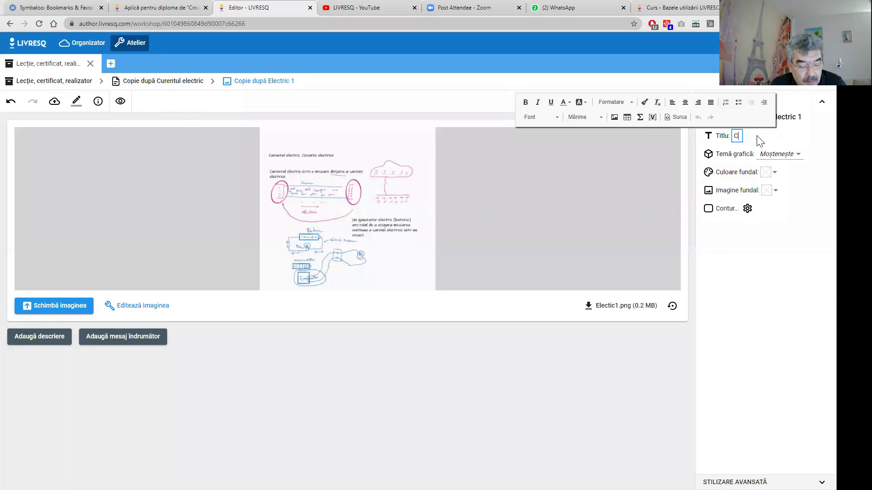
{"action": "type", "text": "urentul"}
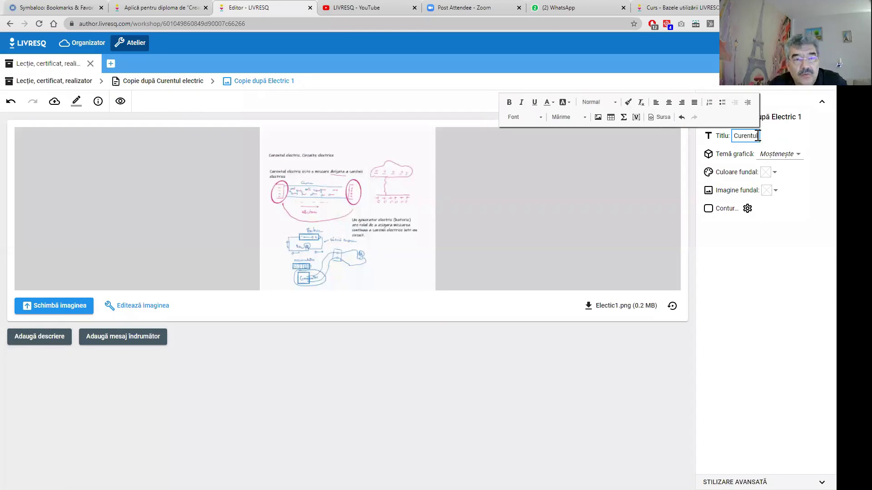
{"action": "left_click", "coordinate": [728, 299]}
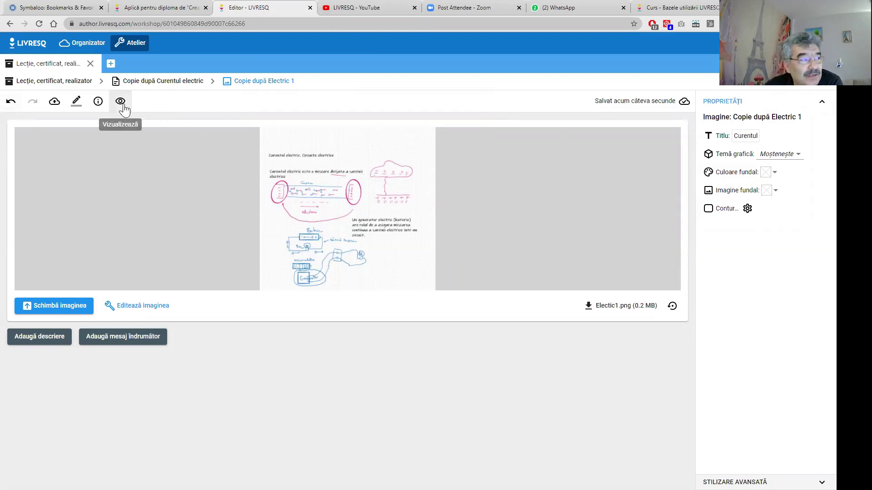
- Preview the whole lesson again and open the enlarged drawing on the Definiția curentului electric page to check its title
{"action": "left_click", "coordinate": [58, 82]}
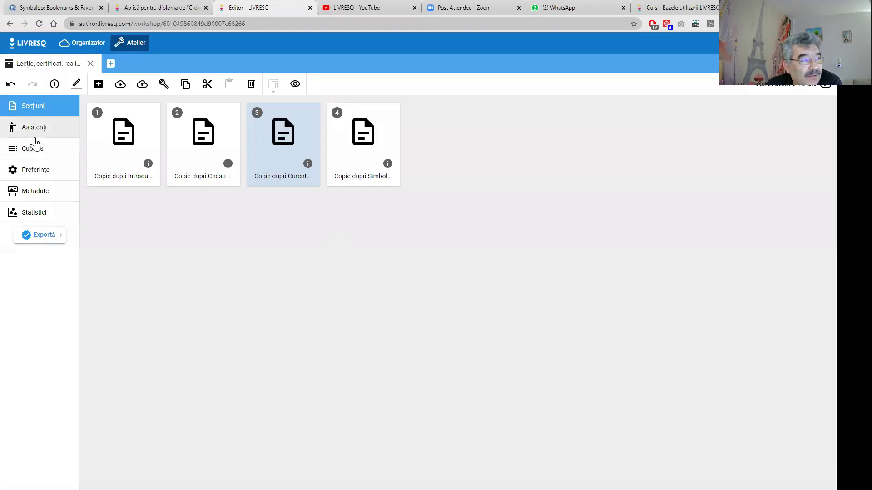
{"action": "left_click", "coordinate": [293, 85]}
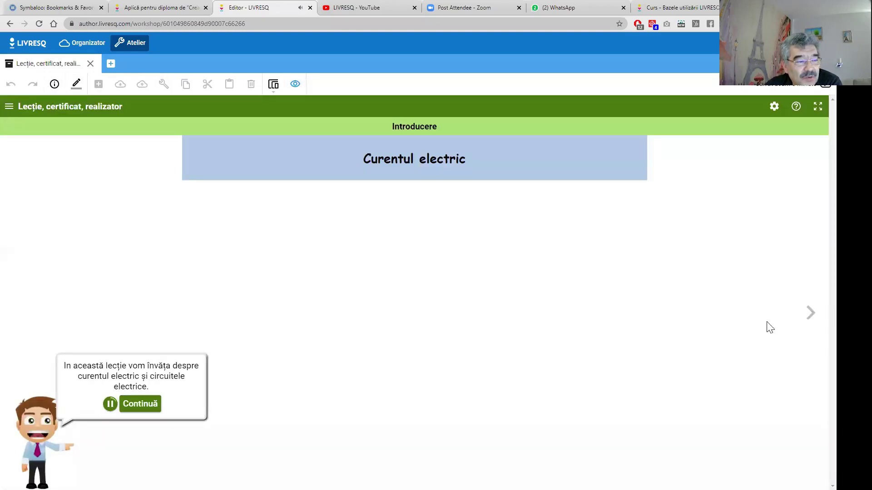
{"action": "left_click", "coordinate": [122, 406]}
{"action": "left_click", "coordinate": [145, 406]}
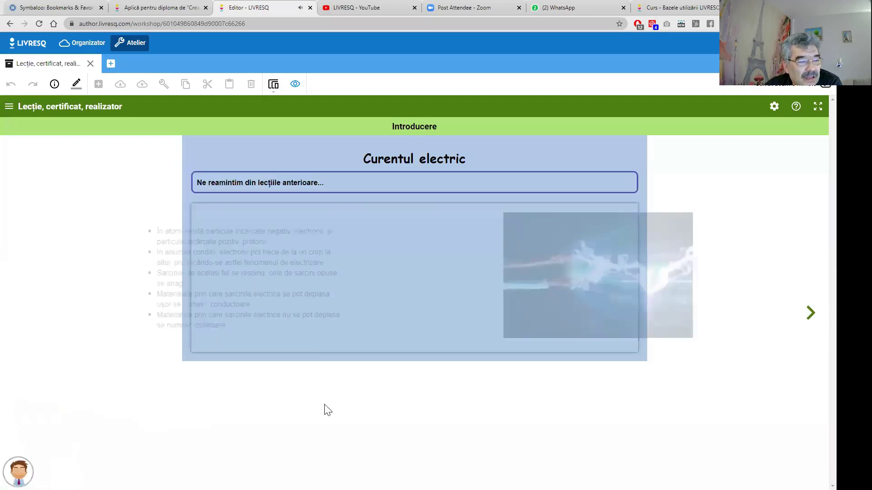
{"action": "left_click", "coordinate": [809, 313]}
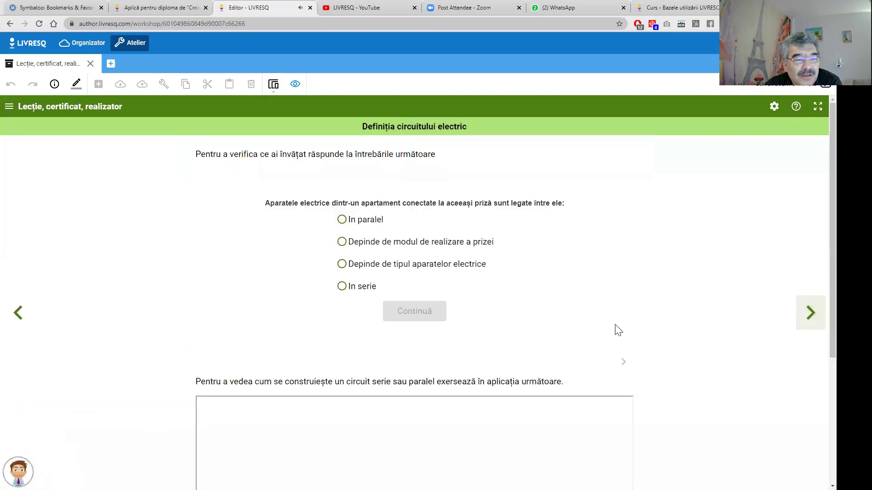
{"action": "left_click", "coordinate": [809, 313]}
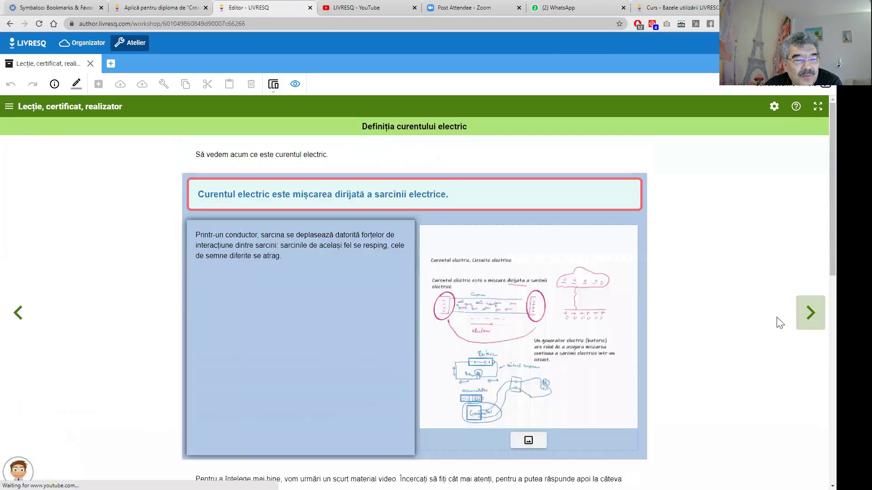
{"action": "left_click", "coordinate": [529, 441]}
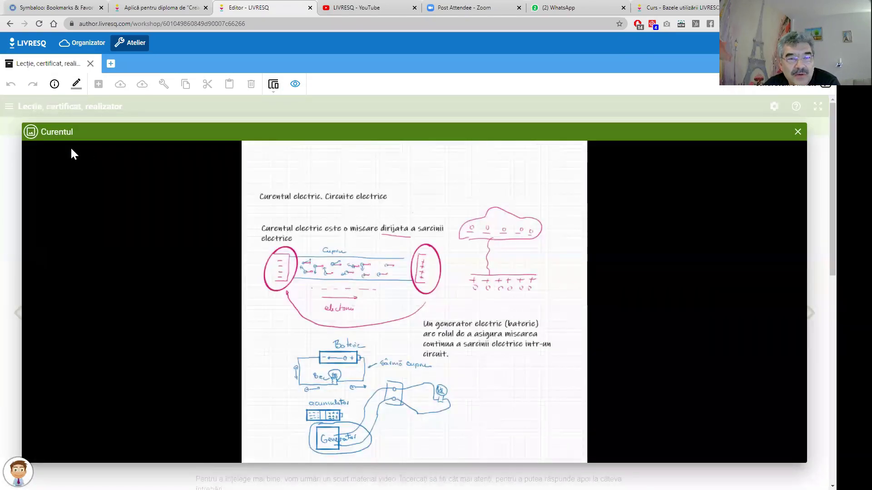
- Close the enlarged drawing and browse the uploaded videos on the LIVRESQ YouTube channel
{"action": "left_click", "coordinate": [798, 131]}
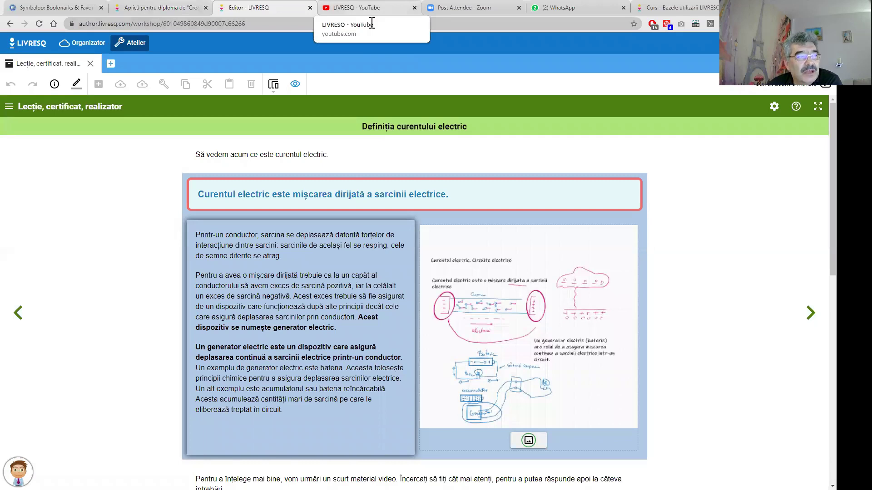
{"action": "left_click", "coordinate": [354, 8]}
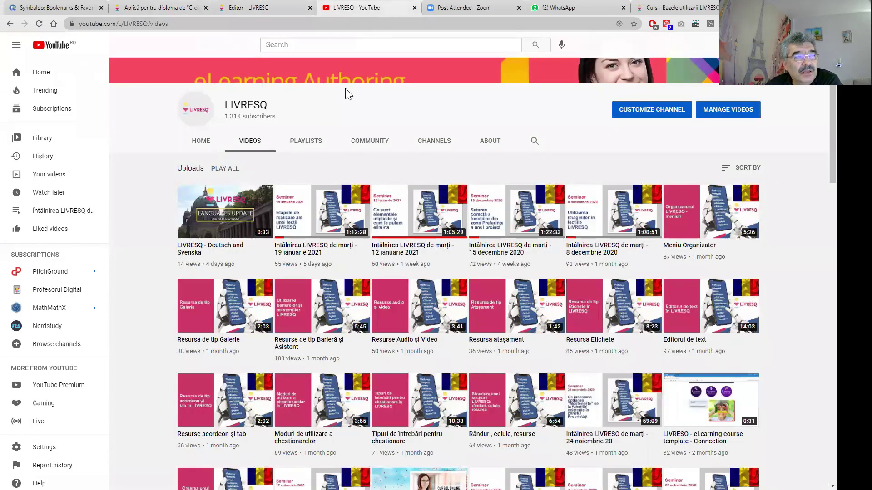
{"action": "scroll", "coordinate": [351, 153], "scroll_direction": "up", "scroll_amount": 2}
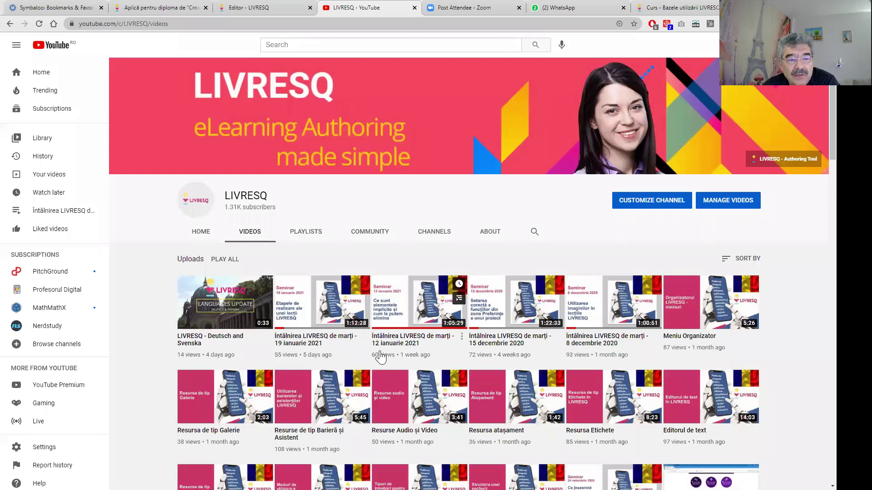
{"action": "scroll", "coordinate": [381, 357], "scroll_direction": "down", "scroll_amount": 3}
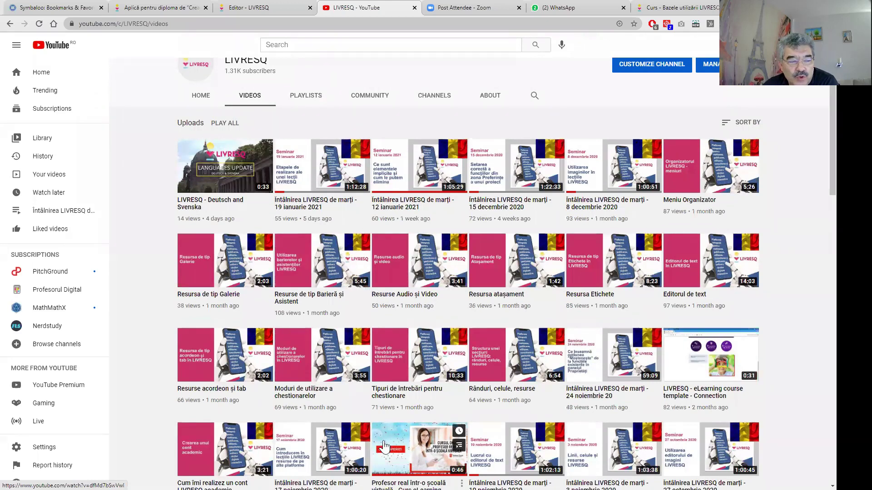
{"action": "scroll", "coordinate": [373, 350], "scroll_direction": "up", "scroll_amount": 2}
{"action": "scroll", "coordinate": [372, 345], "scroll_direction": "up", "scroll_amount": 1}
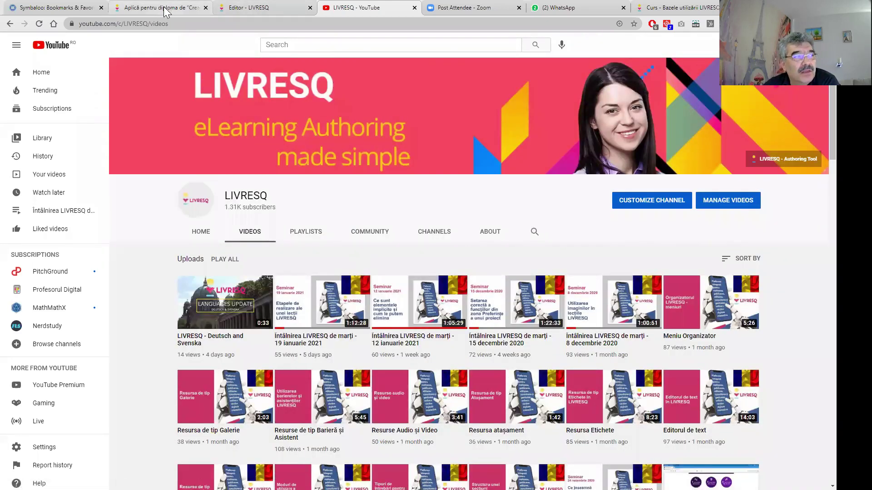
- Return to the LIVRESQ editor, close the lesson preview in favour of the organizer, and open the Șabloane template collection
{"action": "left_click", "coordinate": [267, 11]}
{"action": "left_click", "coordinate": [111, 64]}
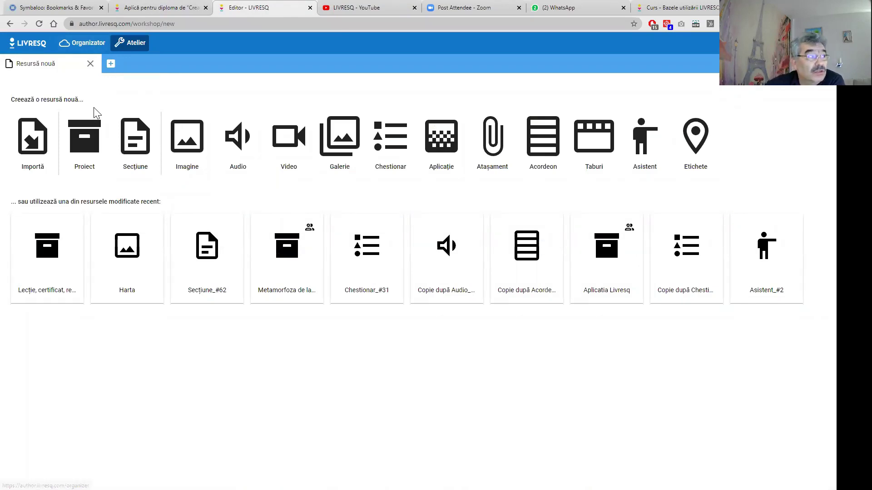
{"action": "left_click", "coordinate": [95, 45]}
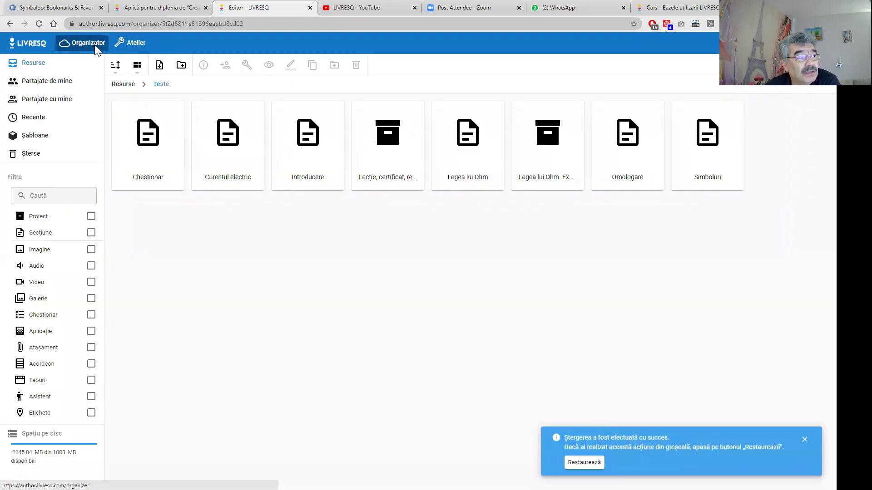
{"action": "left_click", "coordinate": [805, 440]}
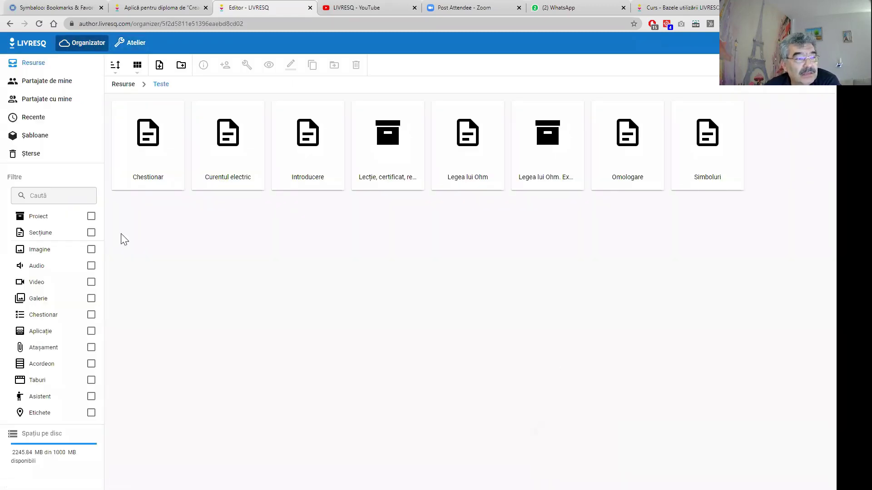
{"action": "left_click", "coordinate": [41, 137]}
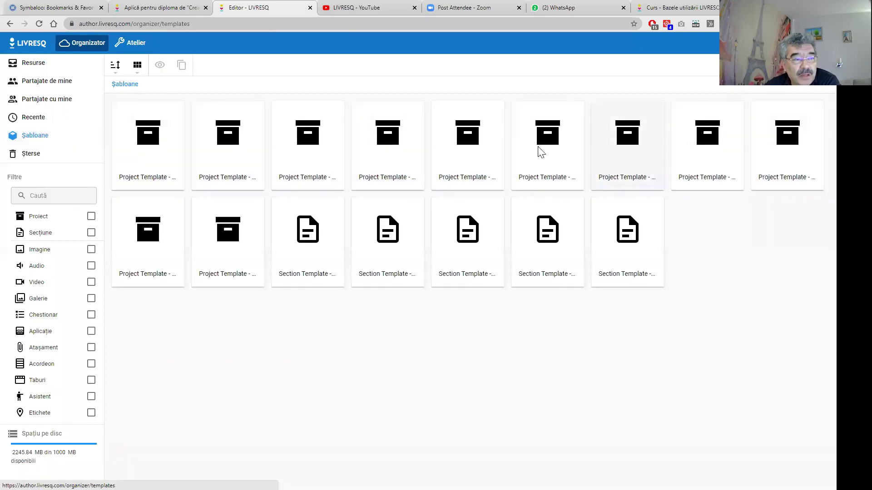
- Preview the Project Template - RO - Sapphire - School - General use, look through its opening page, and close the preview
{"action": "left_click", "coordinate": [785, 136]}
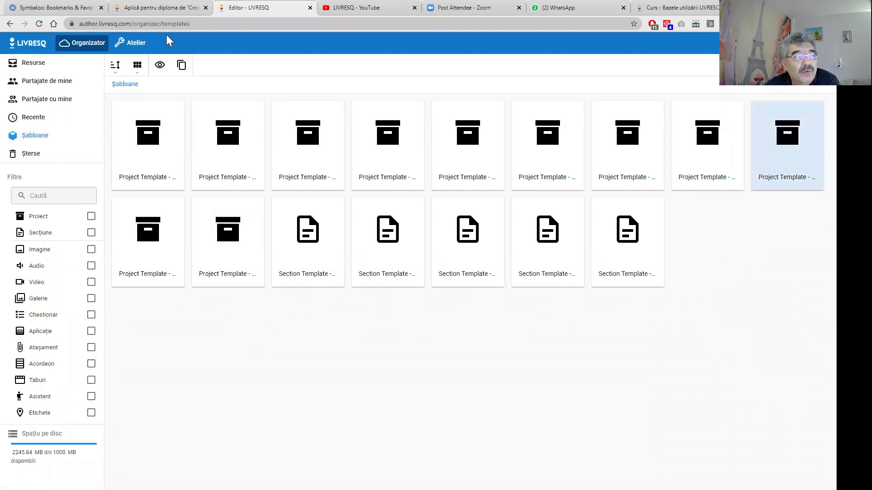
{"action": "left_click", "coordinate": [160, 65]}
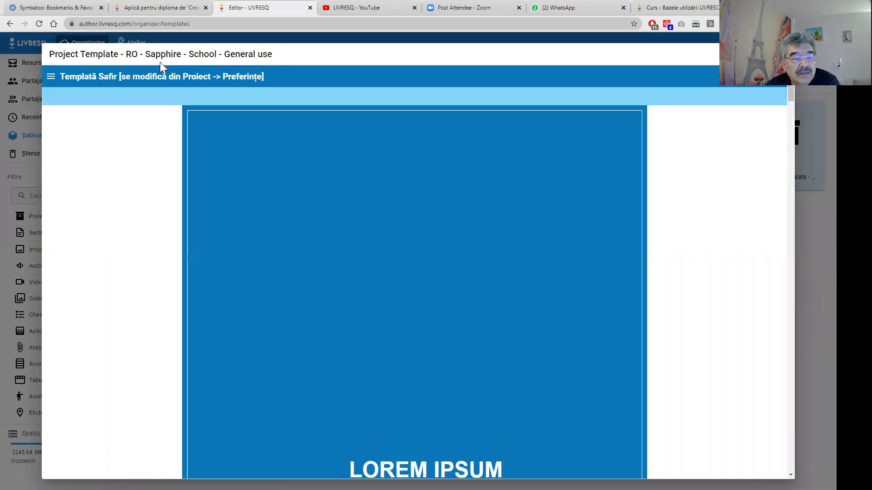
{"action": "scroll", "coordinate": [249, 241], "scroll_direction": "down", "scroll_amount": 6}
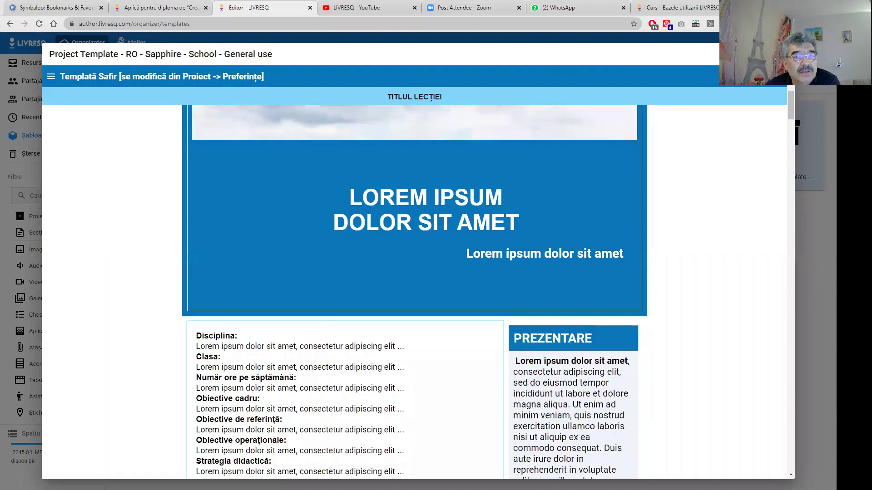
{"action": "key", "text": "Escape"}
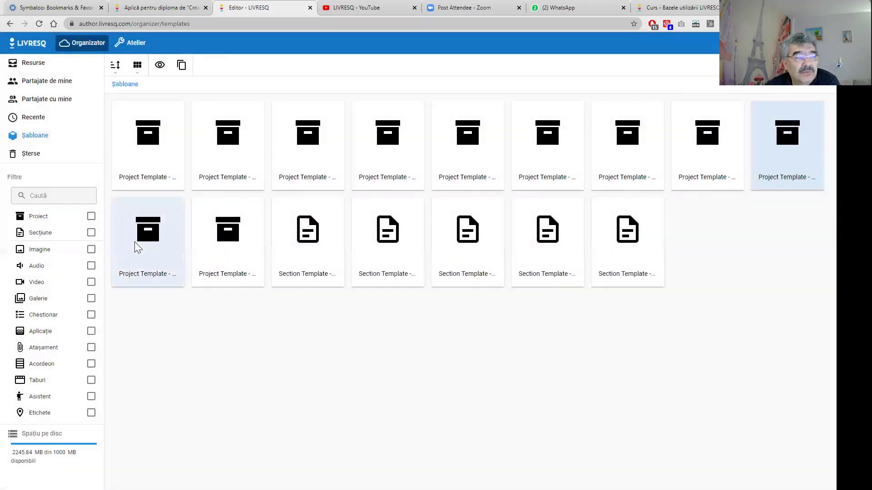
- Preview the Project Template - RO - Sapphire - School - Together and duplicate it into the personal resources
{"action": "left_click", "coordinate": [160, 64]}
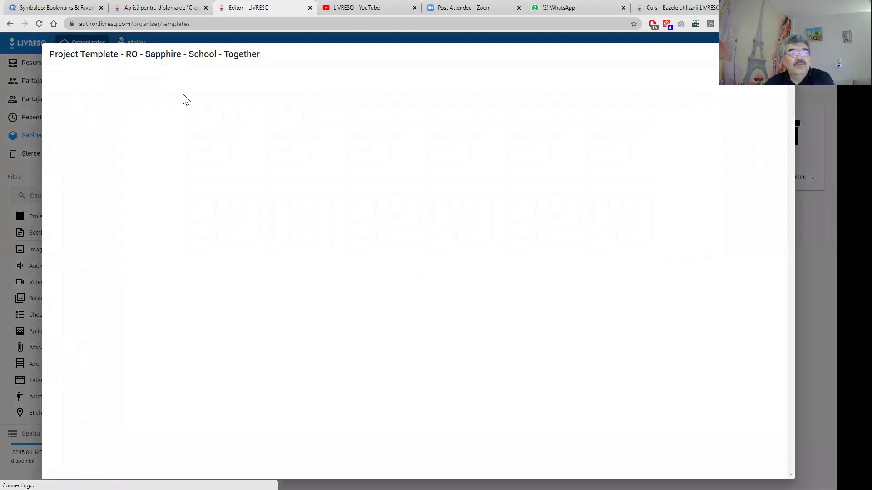
{"action": "scroll", "coordinate": [531, 276], "scroll_direction": "down", "scroll_amount": 8}
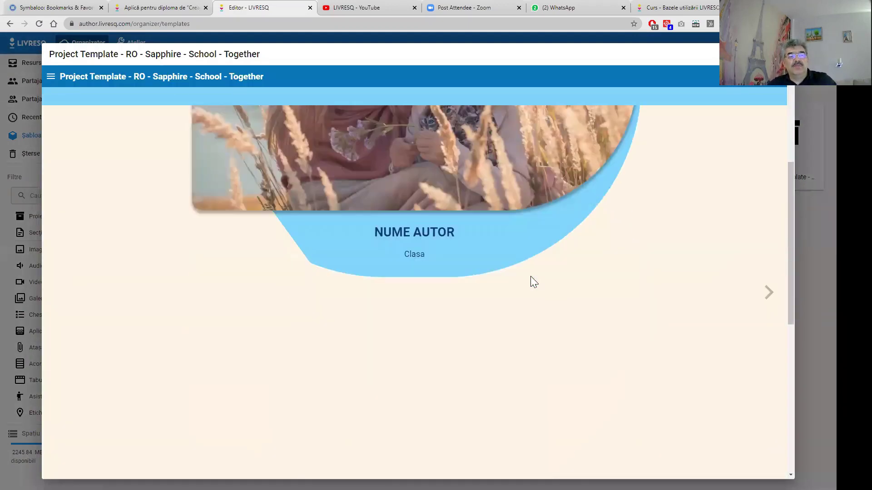
{"action": "scroll", "coordinate": [530, 276], "scroll_direction": "down", "scroll_amount": 4}
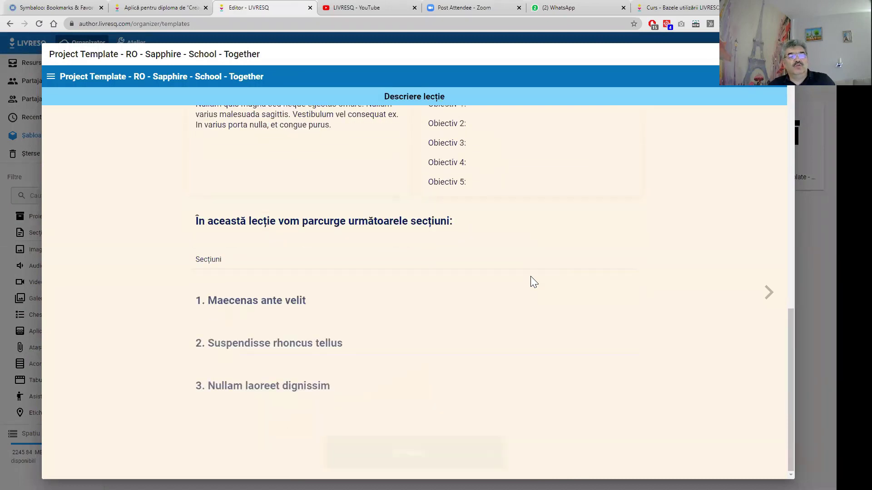
{"action": "scroll", "coordinate": [530, 276], "scroll_direction": "up", "scroll_amount": 12}
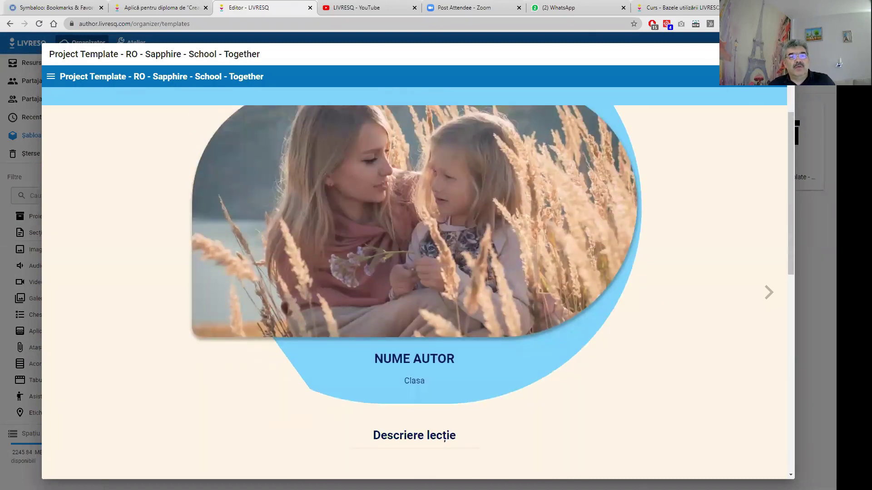
{"action": "key", "text": "Escape"}
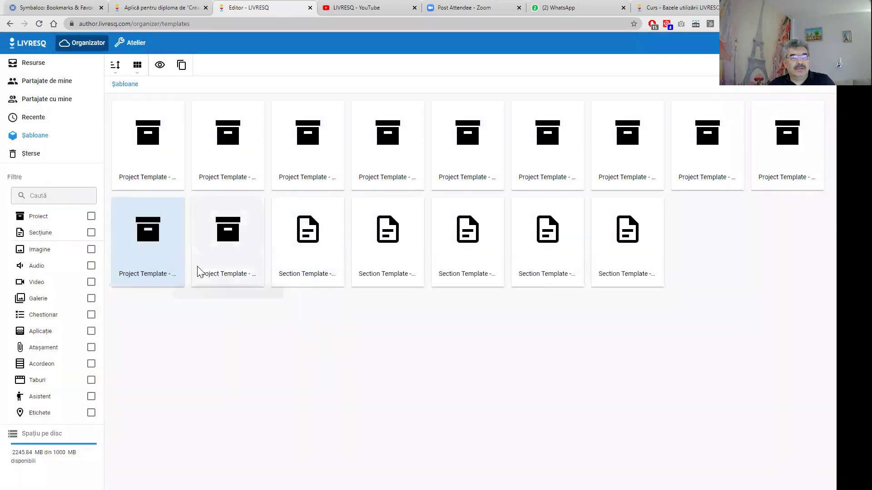
{"action": "left_click", "coordinate": [185, 66]}
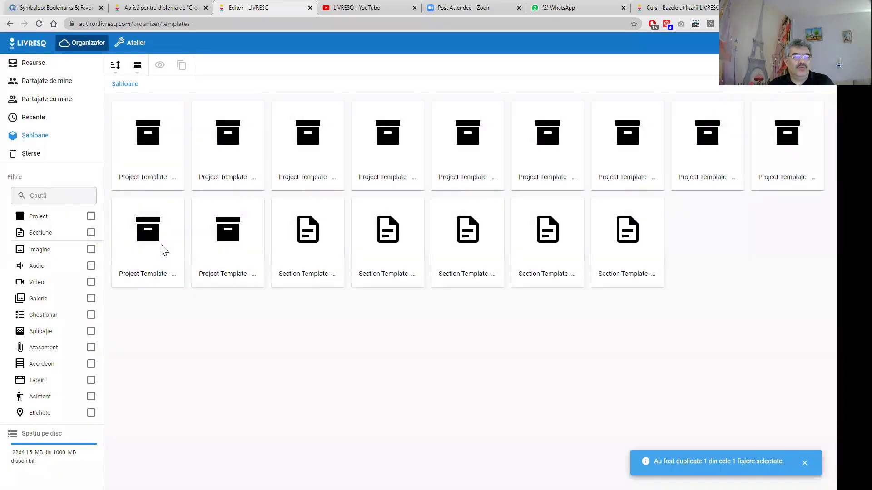
- Rename the duplicated Together project template in Resurse as "Lecția mea"
{"action": "left_click", "coordinate": [33, 64]}
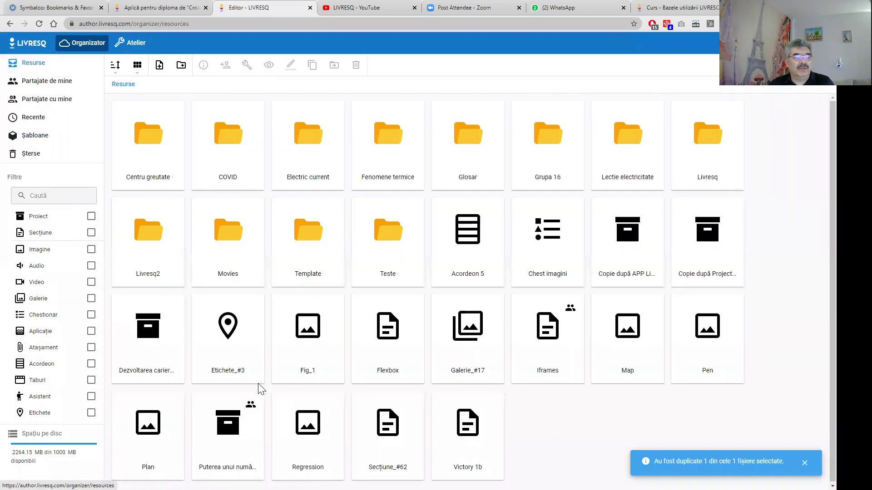
{"action": "left_click", "coordinate": [709, 263]}
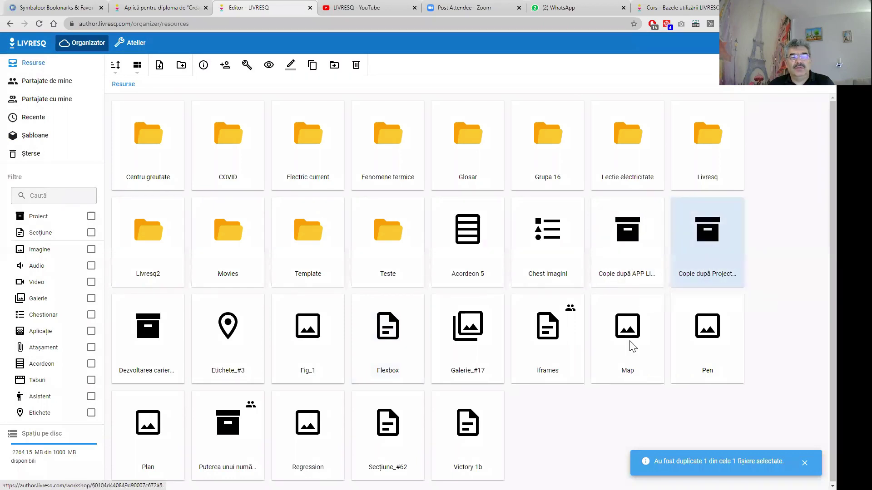
{"action": "left_click", "coordinate": [290, 65]}
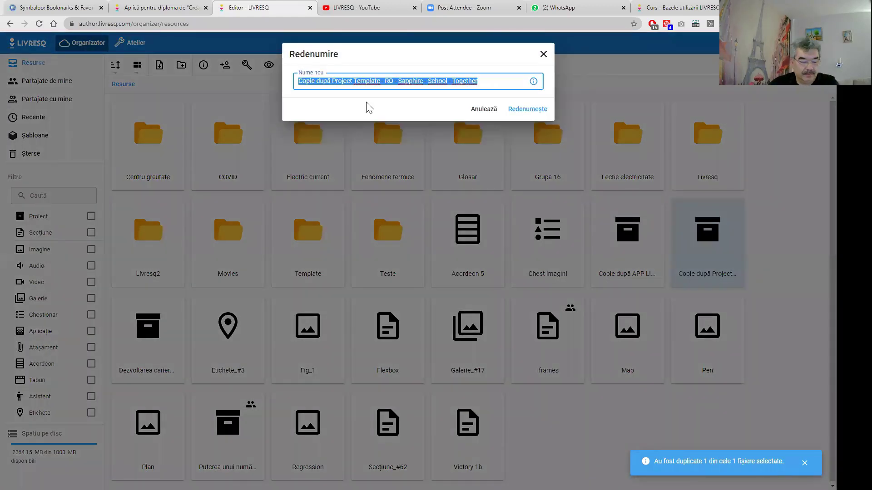
{"action": "type", "text": "Lecția mea"}
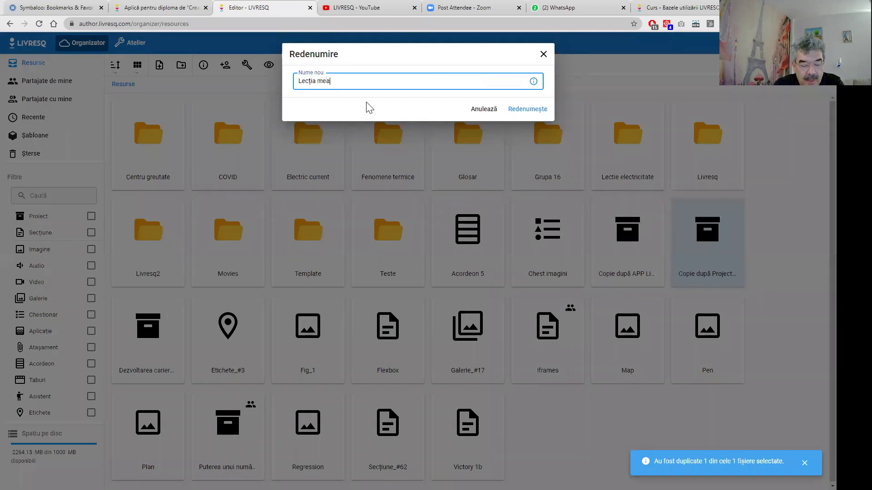
{"action": "key", "text": "Return"}
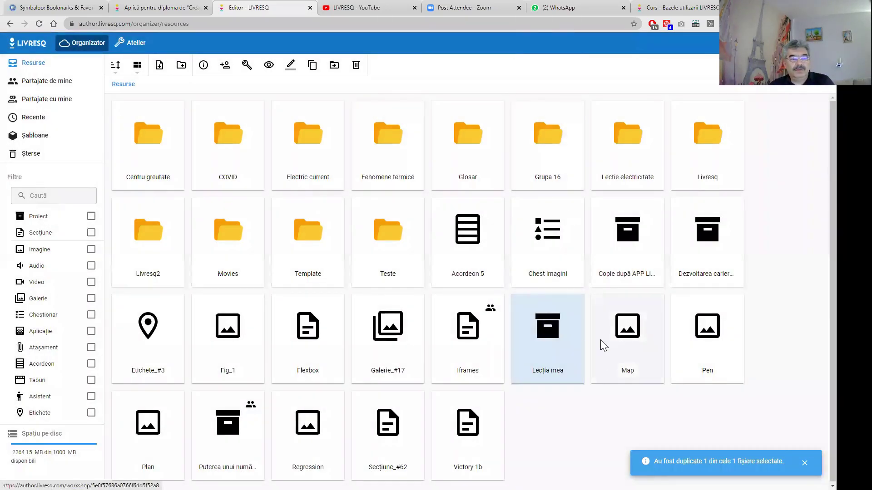
- Open the Despre lecție section of Lecția mea and replace the NUME LECȚIE heading with "dfhfghfgh"
{"action": "double_click", "coordinate": [570, 336]}
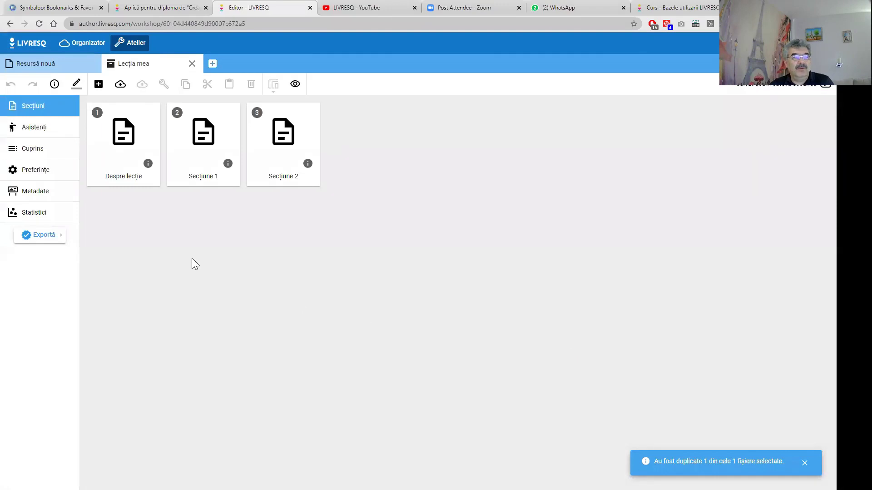
{"action": "double_click", "coordinate": [123, 146]}
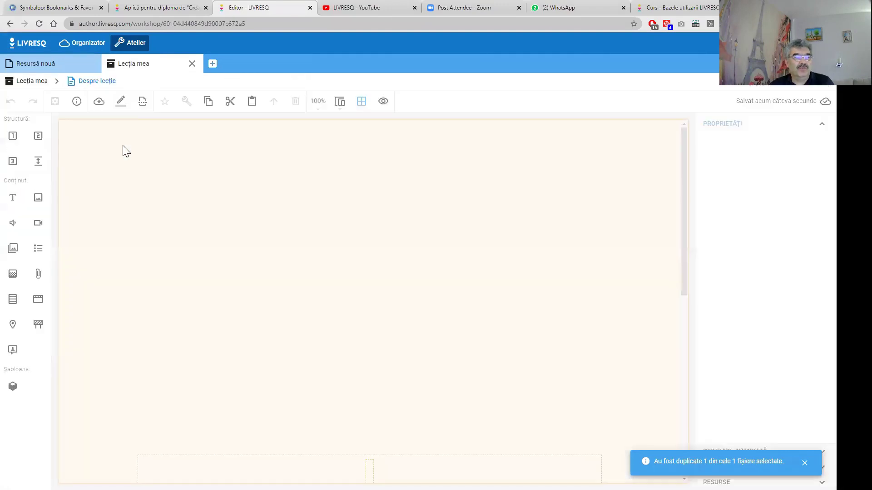
{"action": "left_click", "coordinate": [329, 169]}
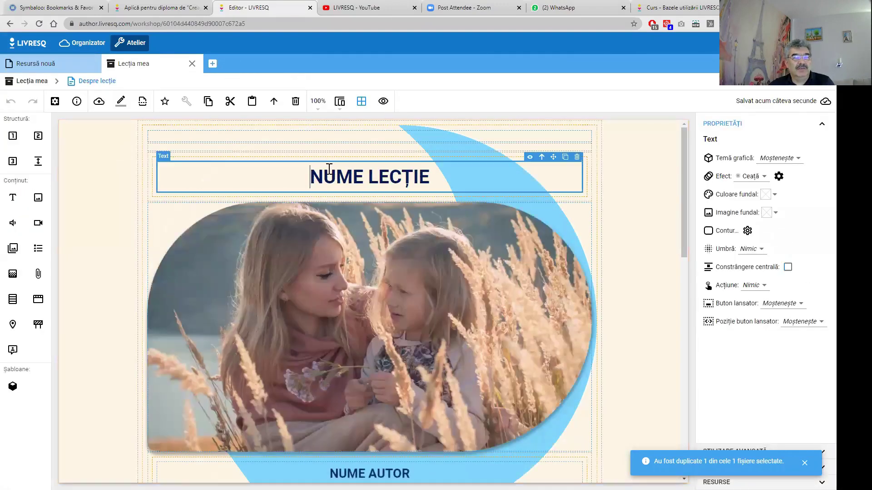
{"action": "left_click", "coordinate": [321, 174]}
{"action": "left_click_drag", "start_coordinate": [316, 174], "coordinate": [427, 186]}
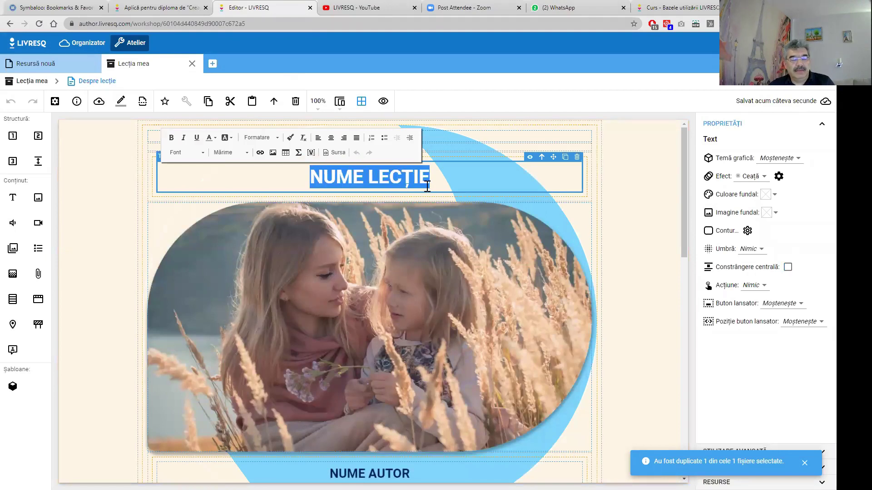
{"action": "type", "text": "dfhfghfgh"}
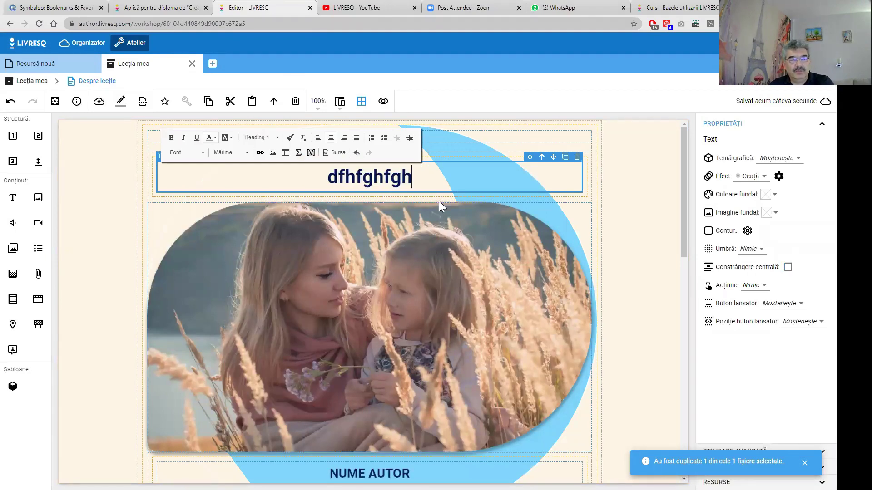
- Replace the cover photo under the heading with antietam-140390_1280.jpg and return to the Despre lecție section to review its layout
{"action": "left_click", "coordinate": [413, 311]}
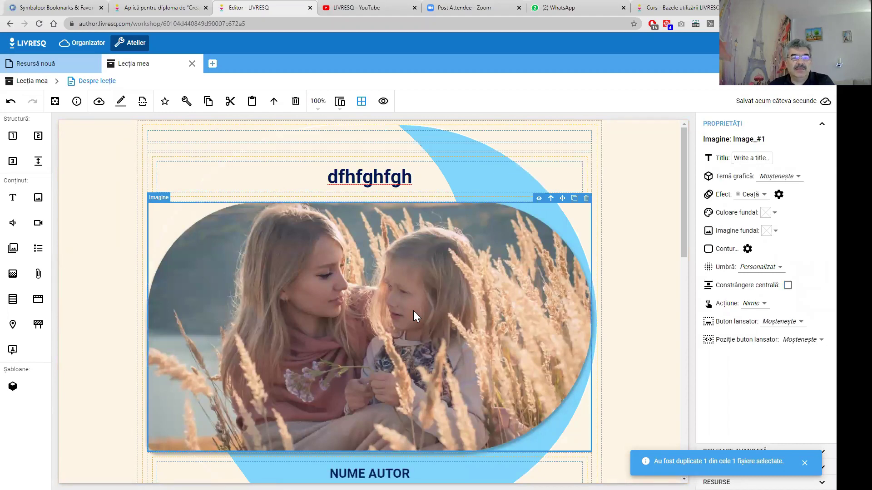
{"action": "double_click", "coordinate": [413, 311]}
{"action": "left_click", "coordinate": [49, 305]}
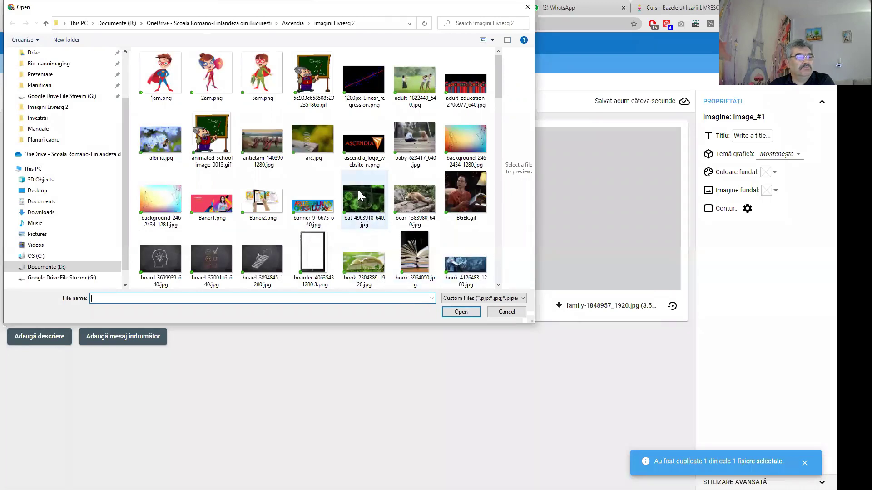
{"action": "left_click", "coordinate": [262, 139]}
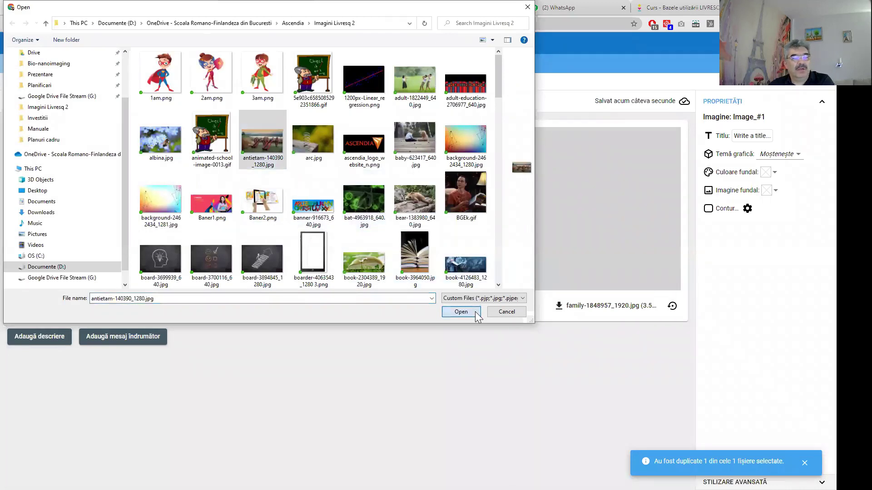
{"action": "left_click", "coordinate": [461, 312]}
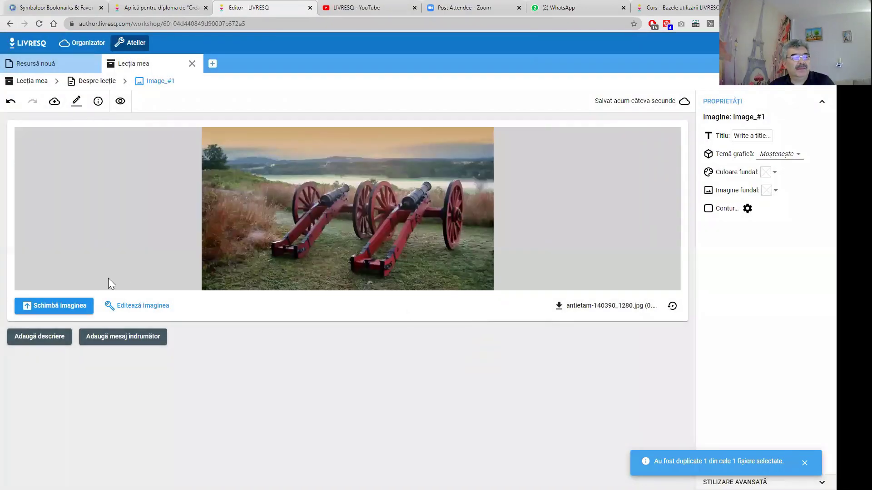
{"action": "left_click", "coordinate": [95, 82]}
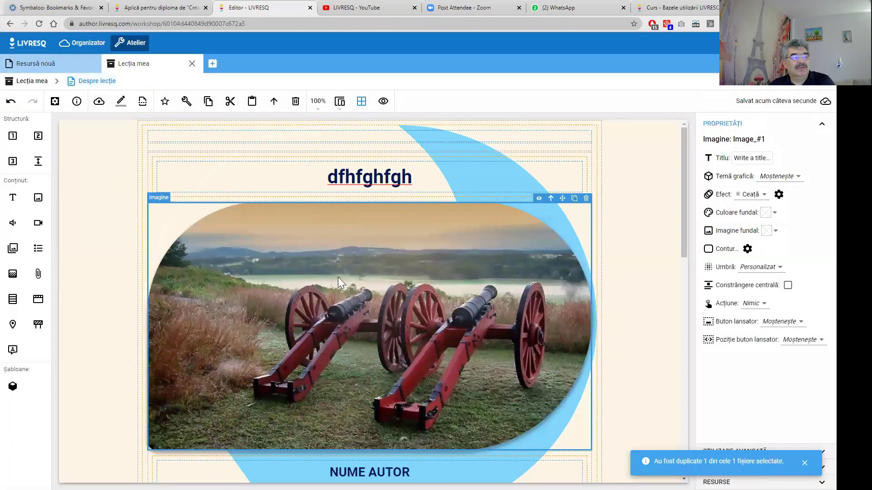
{"action": "scroll", "coordinate": [362, 316], "scroll_direction": "down", "scroll_amount": 15}
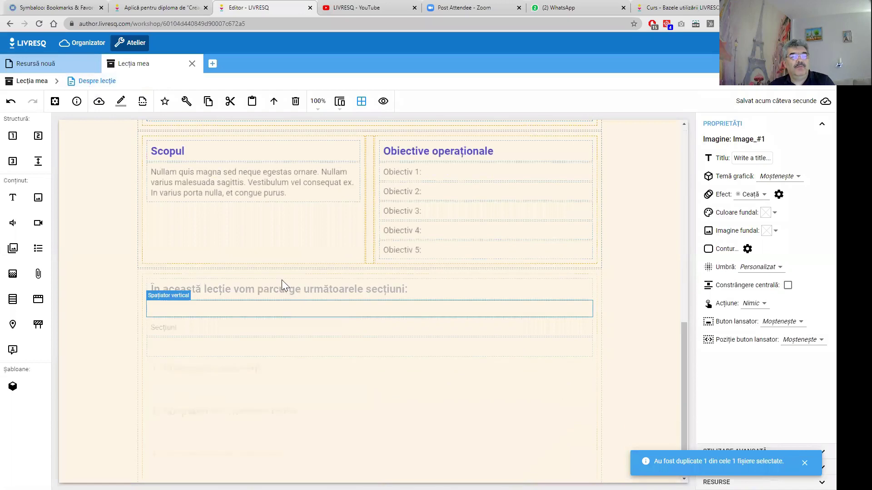
- Delete the Scopul/Obiective operaționale row and the lesson sections list row from the Despre lecție section
{"action": "left_click", "coordinate": [600, 265]}
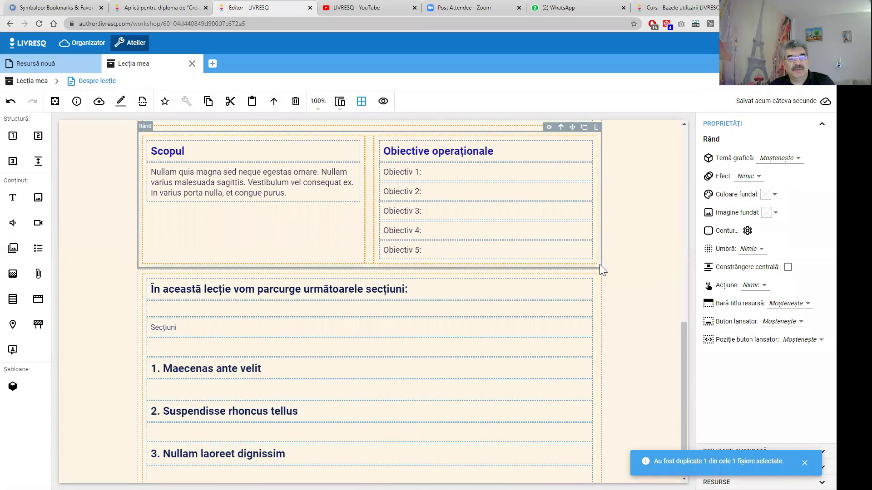
{"action": "key", "text": "Delete"}
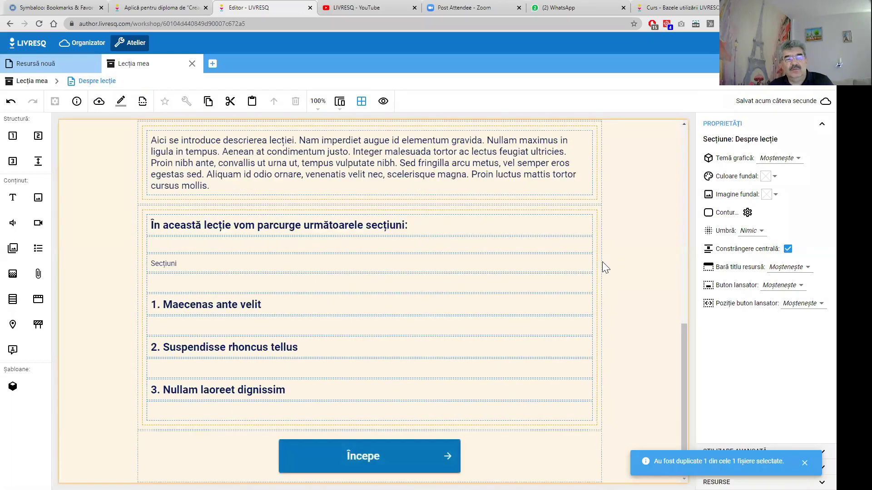
{"action": "left_click", "coordinate": [601, 266]}
{"action": "key", "text": "Delete"}
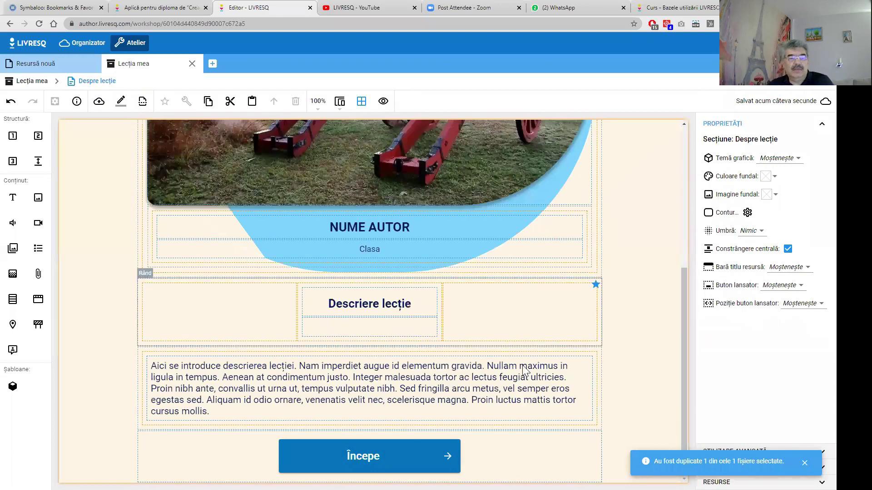
{"action": "scroll", "coordinate": [476, 370], "scroll_direction": "up", "scroll_amount": 5}
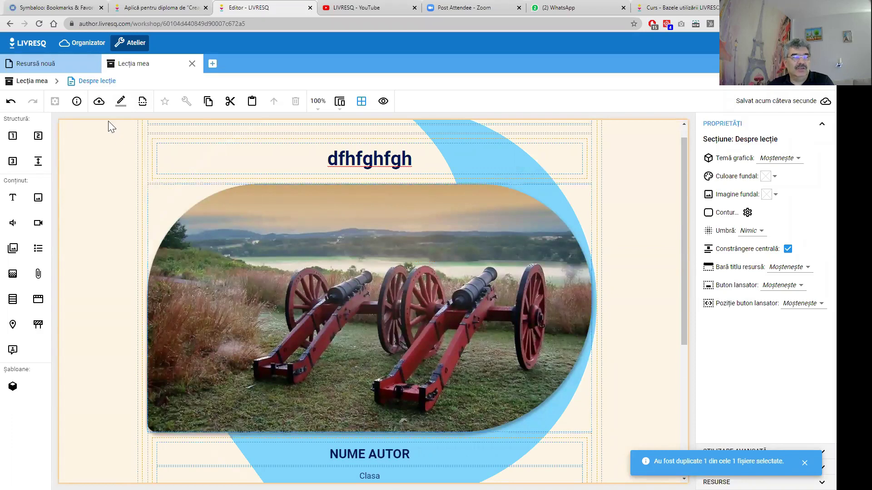
- Review the Metadate of the Lecția mea project and close the project
{"action": "left_click", "coordinate": [31, 82]}
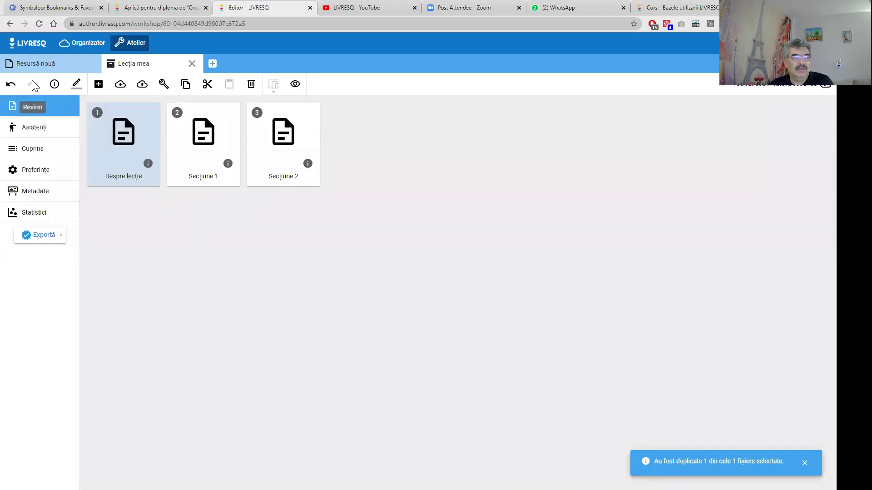
{"action": "left_click", "coordinate": [38, 195]}
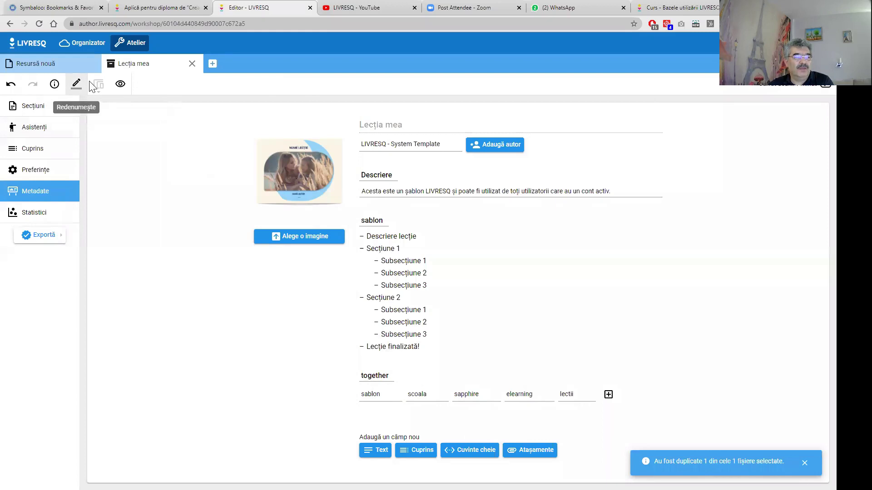
{"action": "left_click", "coordinate": [192, 64]}
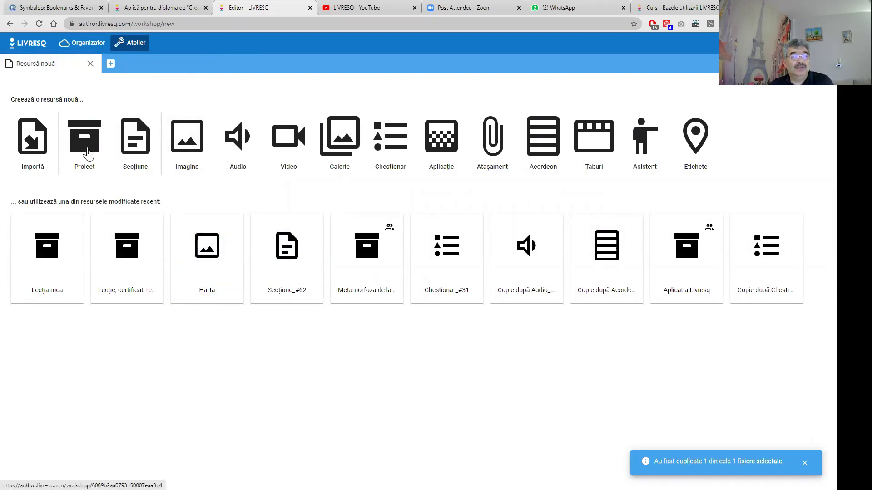
- Delete the Lecția mea project from Resurse in the Organizator
{"action": "left_click", "coordinate": [85, 48]}
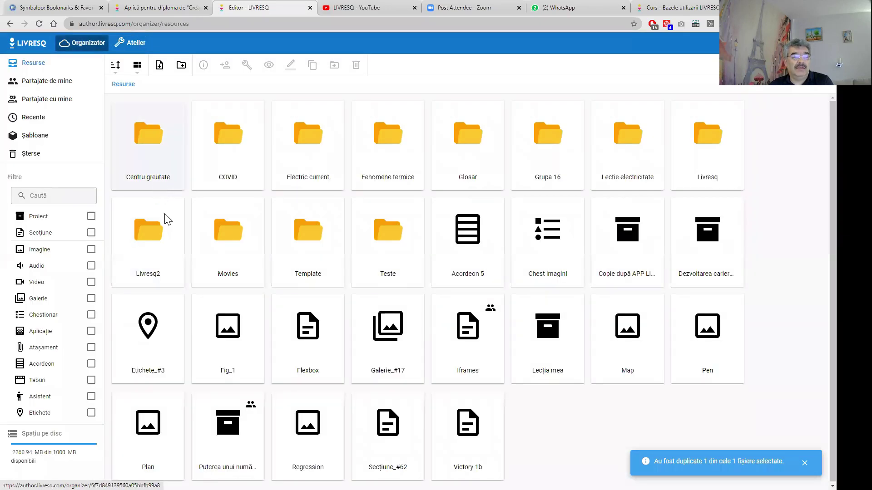
{"action": "left_click", "coordinate": [707, 237]}
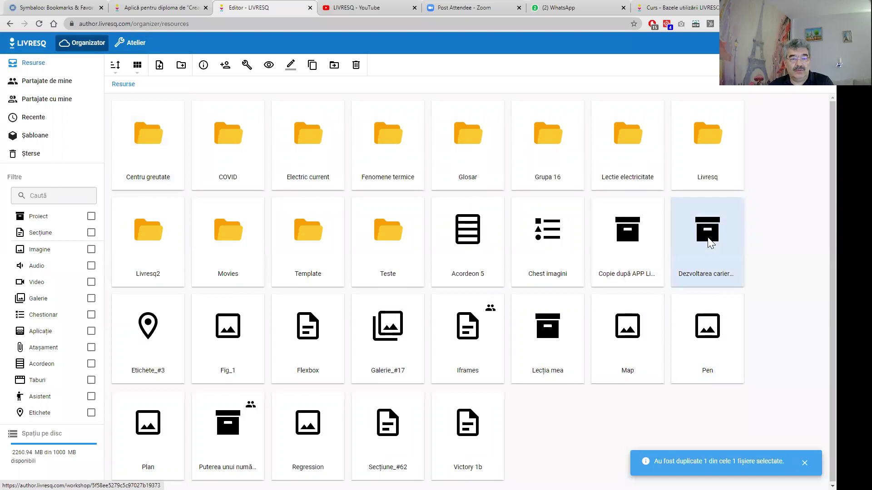
{"action": "left_click", "coordinate": [549, 343]}
{"action": "left_click", "coordinate": [356, 67]}
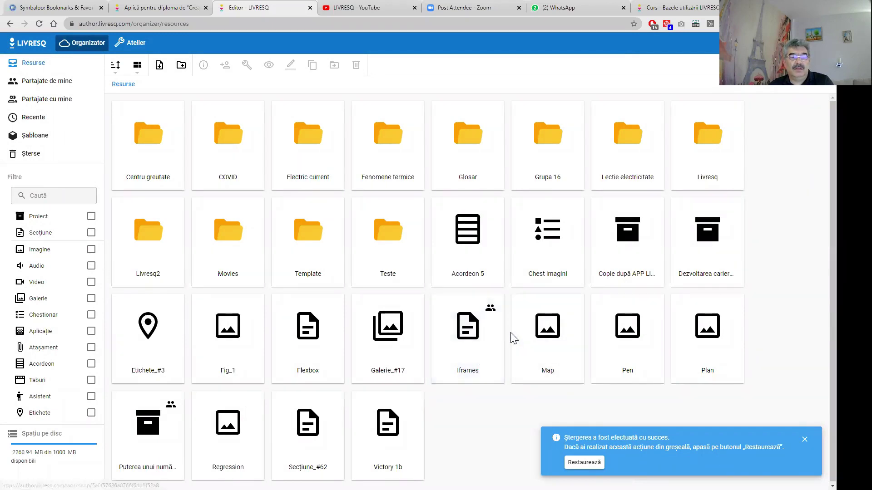
- Look over the section templates in Șabloane and return to Resurse
{"action": "left_click", "coordinate": [43, 138]}
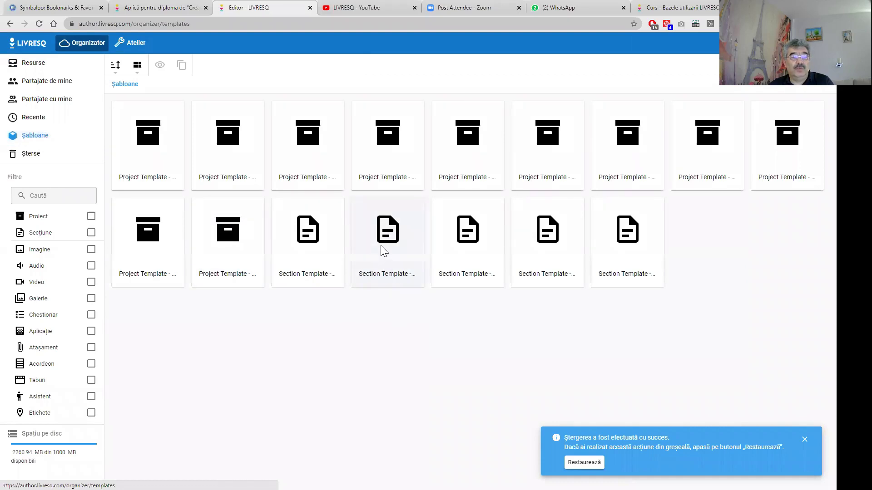
{"action": "left_click", "coordinate": [383, 251]}
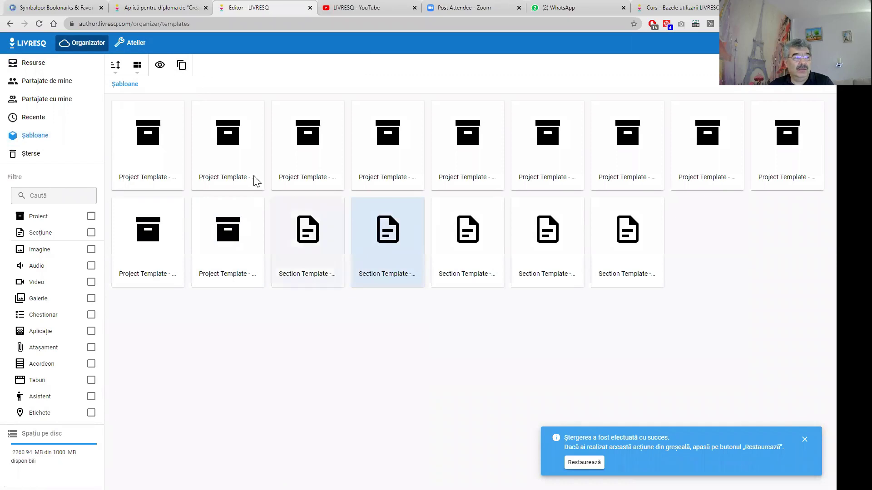
{"action": "left_click", "coordinate": [38, 64]}
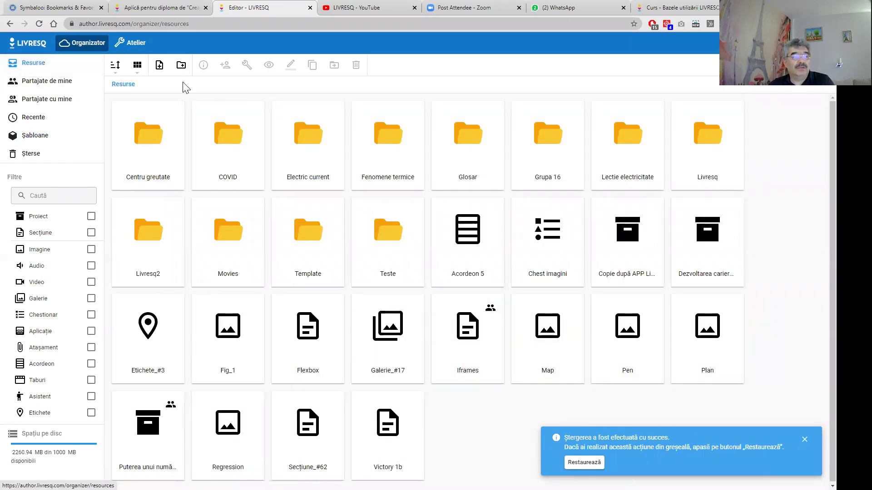
- Create a new section resource in Resurse, open it for editing and delete its placeholder text row
{"action": "left_click", "coordinate": [160, 65]}
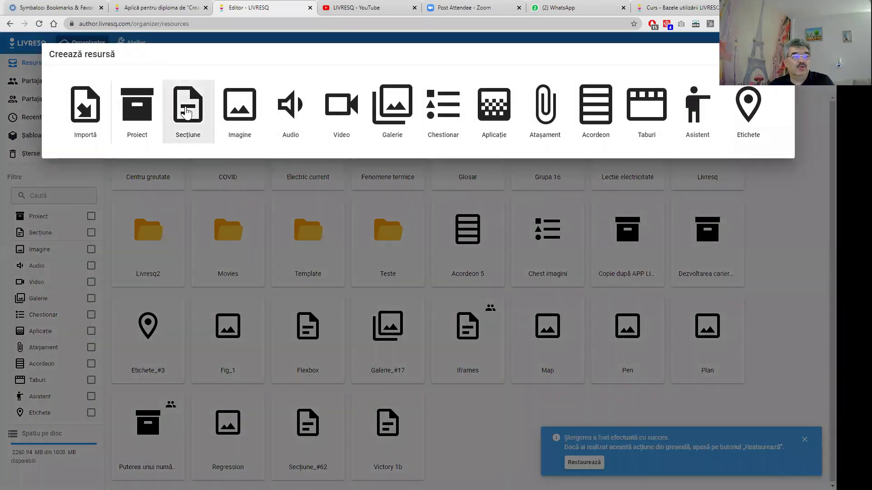
{"action": "left_click", "coordinate": [186, 113]}
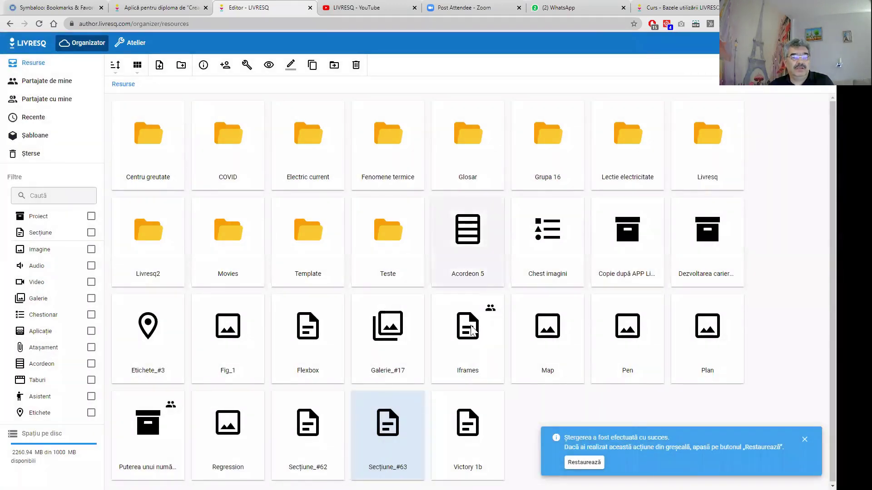
{"action": "double_click", "coordinate": [399, 422]}
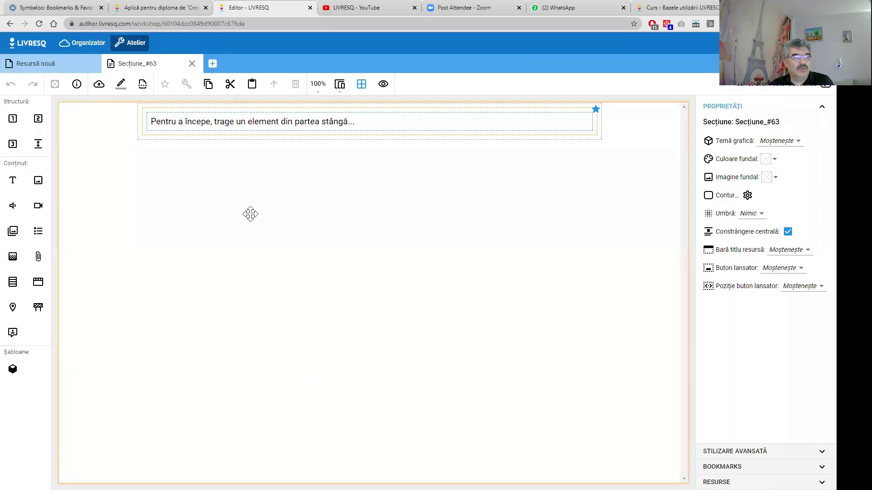
{"action": "left_click", "coordinate": [307, 138]}
{"action": "key", "text": "Delete"}
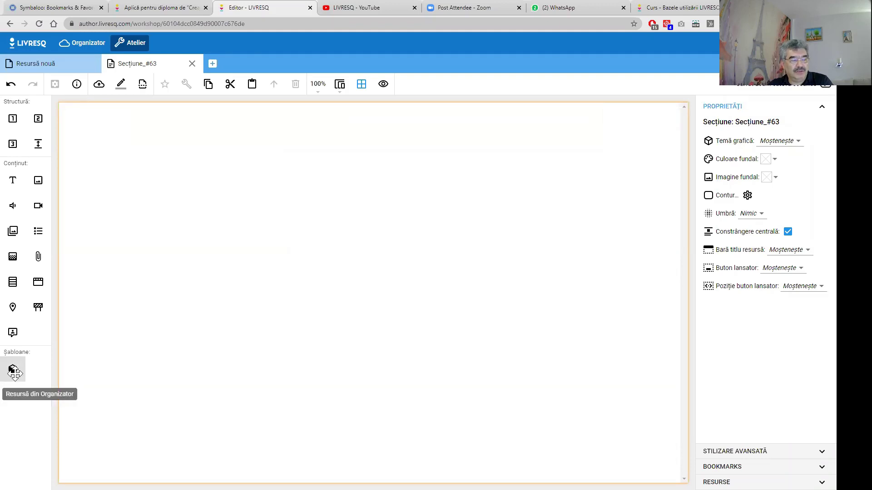
- Insert the third section template from Șabloane into the empty section
{"action": "left_click_drag", "start_coordinate": [14, 373], "coordinate": [310, 143]}
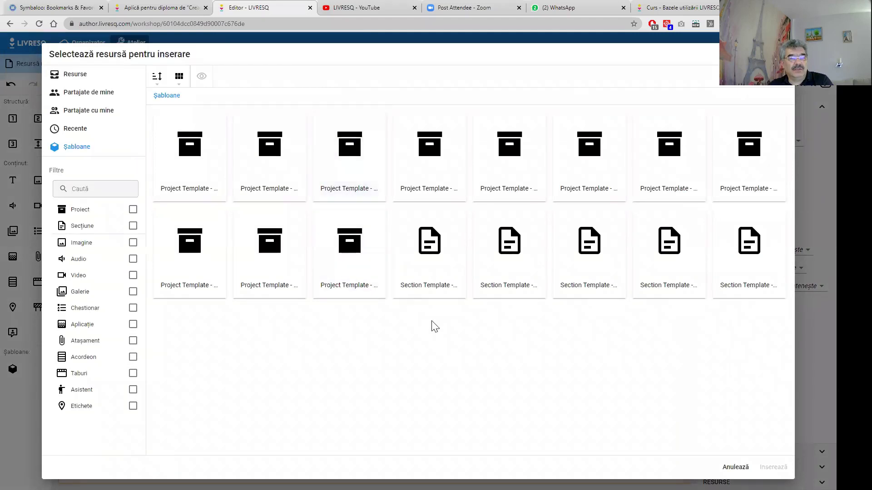
{"action": "left_click", "coordinate": [600, 249]}
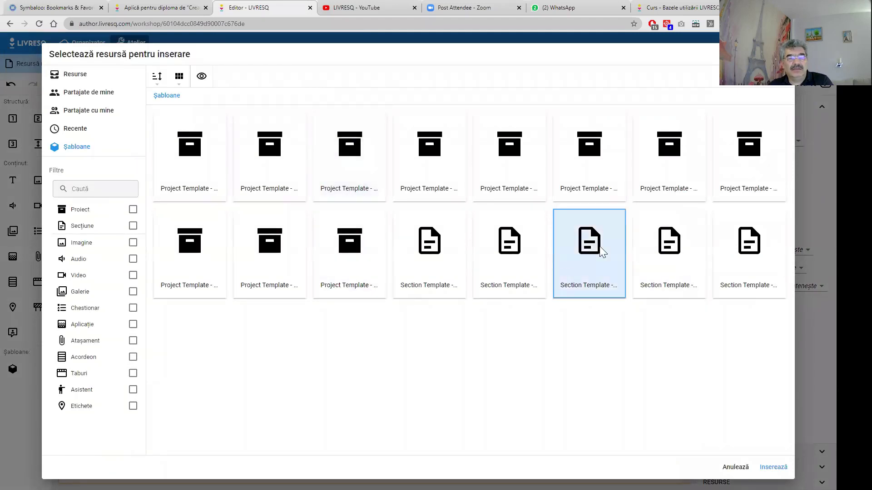
{"action": "left_click", "coordinate": [773, 468]}
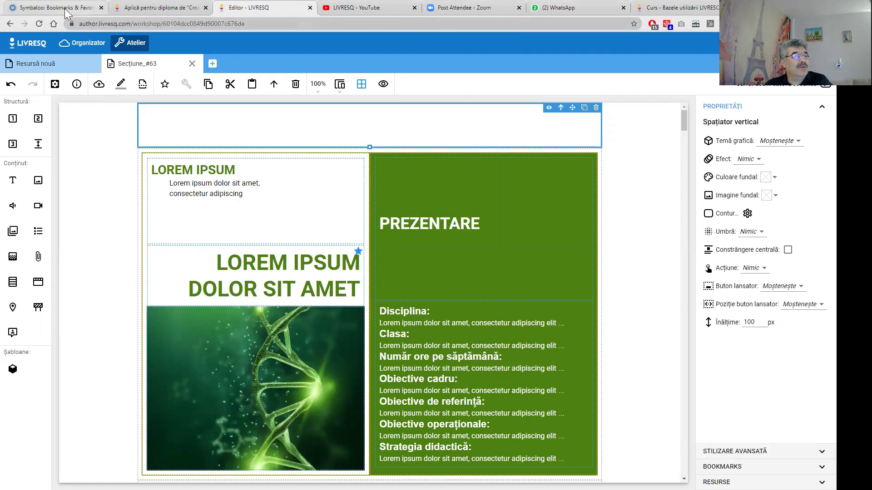
- Switch to the LIVRESQ library through the Symbaloo bookmarks and browse the full Nou adăugate list of publications
{"action": "left_click", "coordinate": [93, 10]}
{"action": "left_click", "coordinate": [325, 225]}
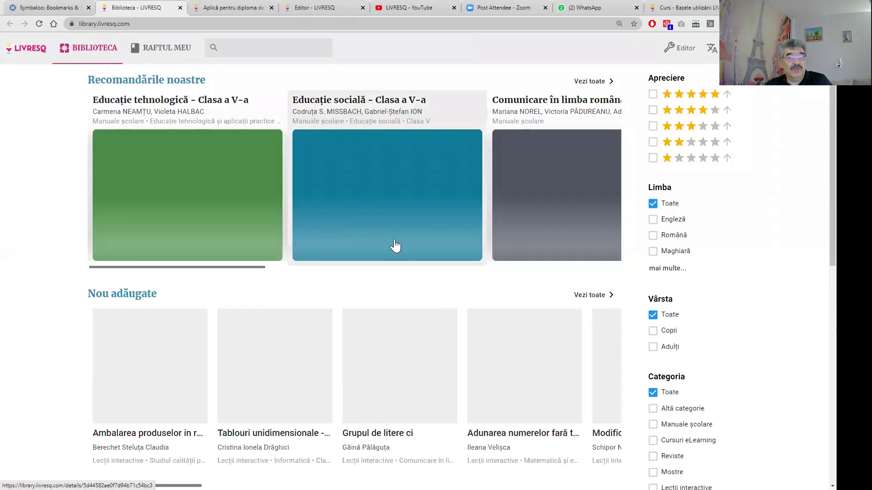
{"action": "left_click", "coordinate": [588, 296]}
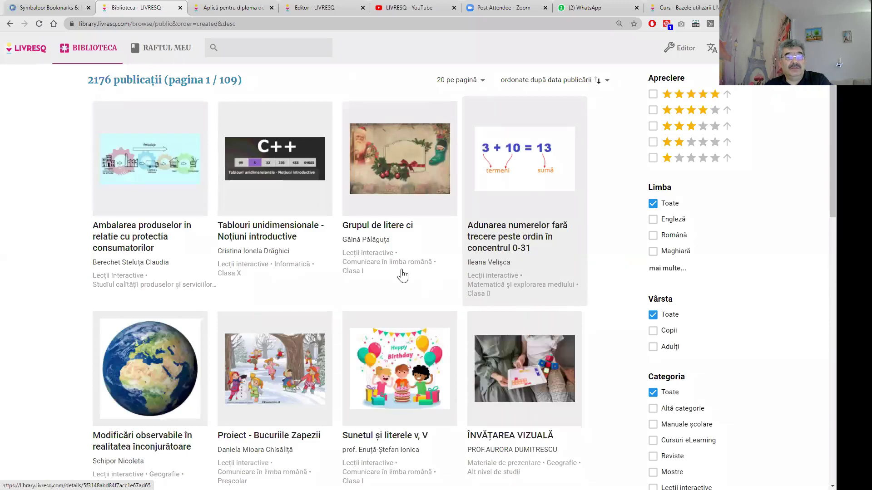
{"action": "scroll", "coordinate": [374, 269], "scroll_direction": "down", "scroll_amount": 4}
{"action": "scroll", "coordinate": [374, 269], "scroll_direction": "down", "scroll_amount": 1}
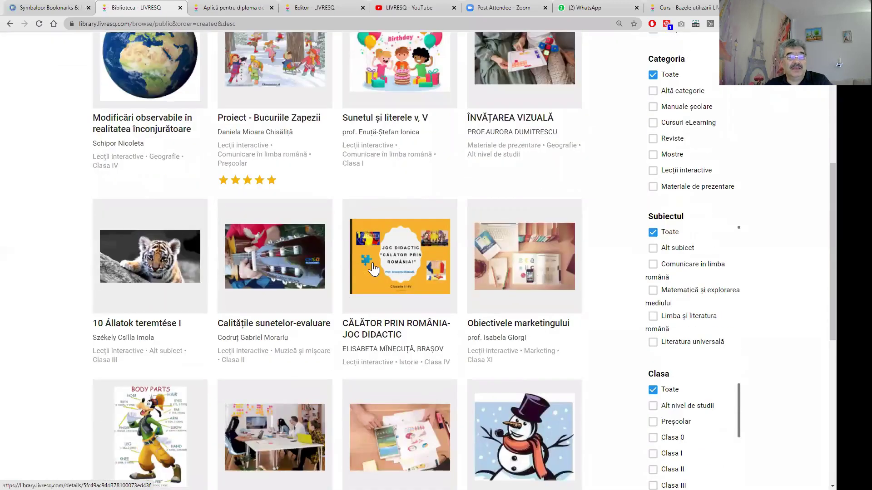
{"action": "scroll", "coordinate": [373, 269], "scroll_direction": "up", "scroll_amount": 4}
{"action": "scroll", "coordinate": [372, 269], "scroll_direction": "up", "scroll_amount": 1}
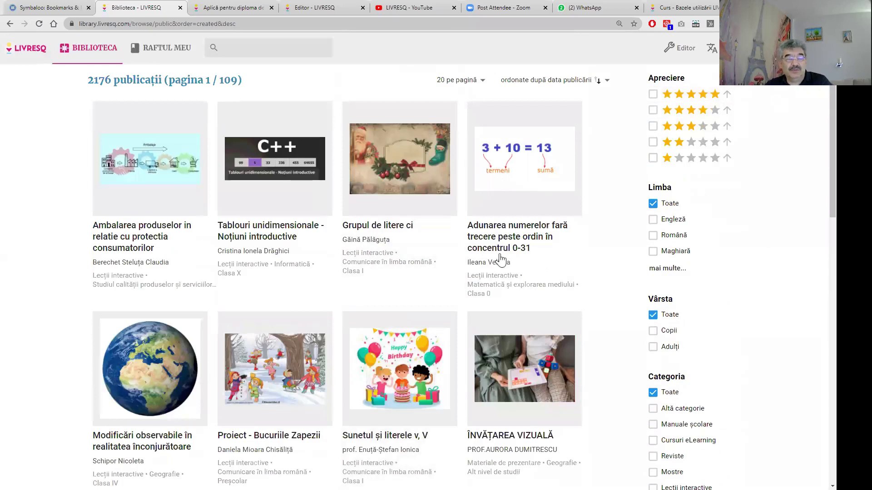
{"action": "scroll", "coordinate": [271, 296], "scroll_direction": "down", "scroll_amount": 3}
{"action": "scroll", "coordinate": [272, 296], "scroll_direction": "up", "scroll_amount": 3}
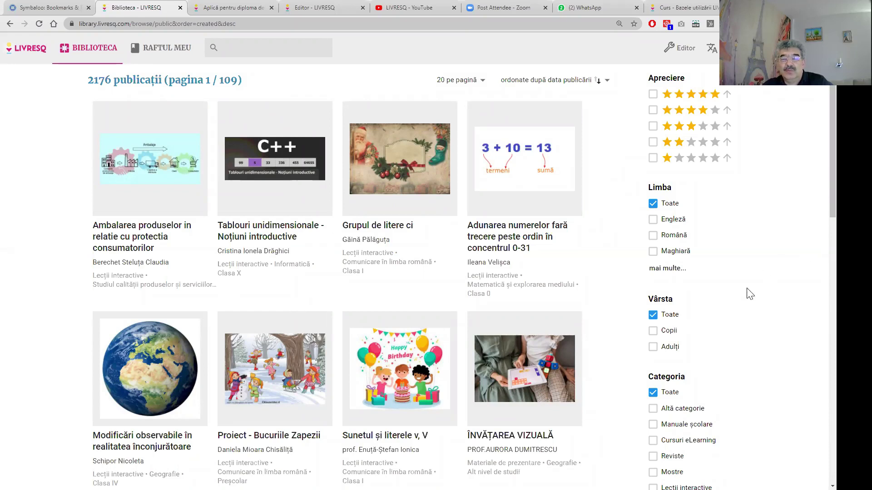
- Filter the library publications by the Preșcolar class level
{"action": "scroll", "coordinate": [715, 293], "scroll_direction": "down", "scroll_amount": 6}
{"action": "scroll", "coordinate": [717, 292], "scroll_direction": "down", "scroll_amount": 3}
{"action": "scroll", "coordinate": [688, 443], "scroll_direction": "down", "scroll_amount": 2}
{"action": "scroll", "coordinate": [733, 454], "scroll_direction": "up", "scroll_amount": 1}
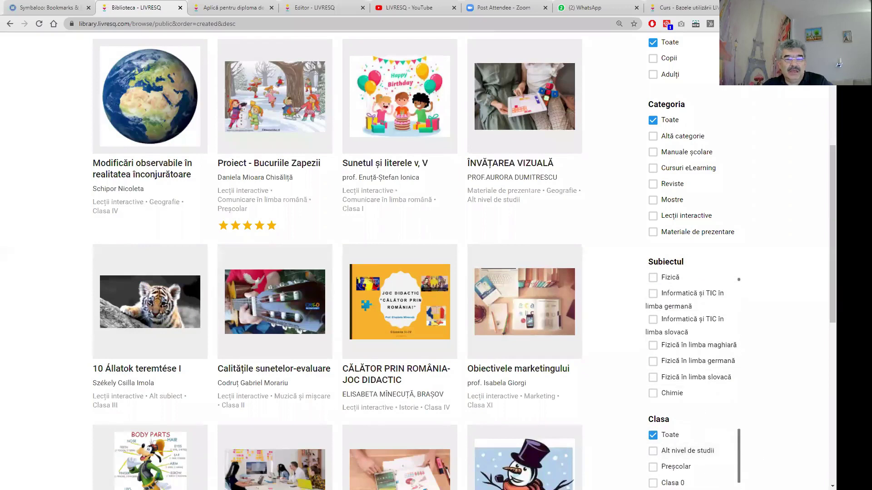
{"action": "scroll", "coordinate": [681, 247], "scroll_direction": "down", "scroll_amount": 6}
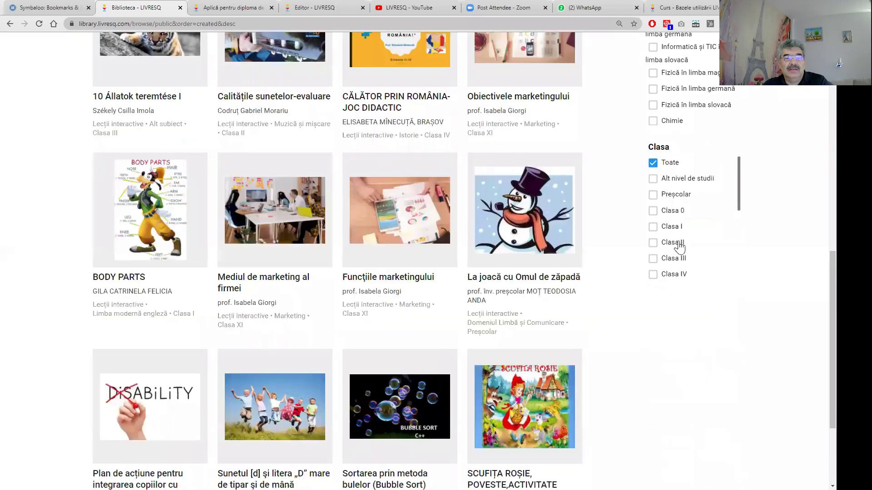
{"action": "left_click", "coordinate": [654, 195]}
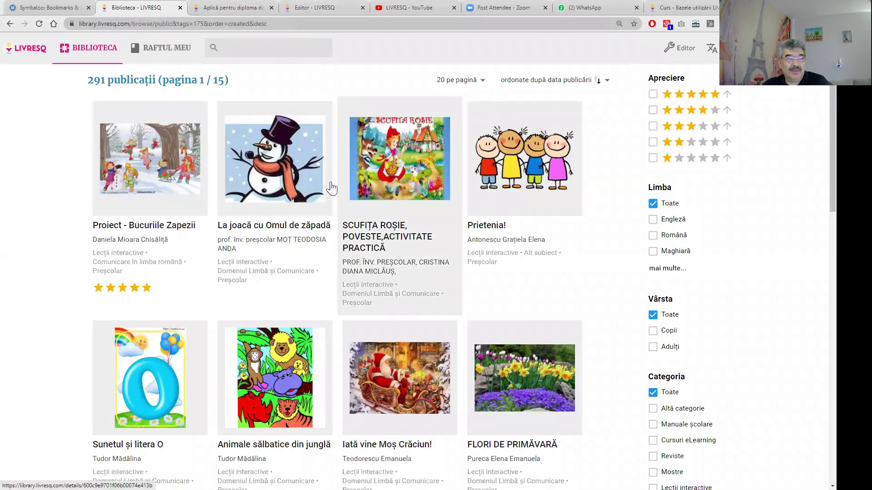
- Browse the publications saved in Raftul meu
{"action": "left_click", "coordinate": [170, 54]}
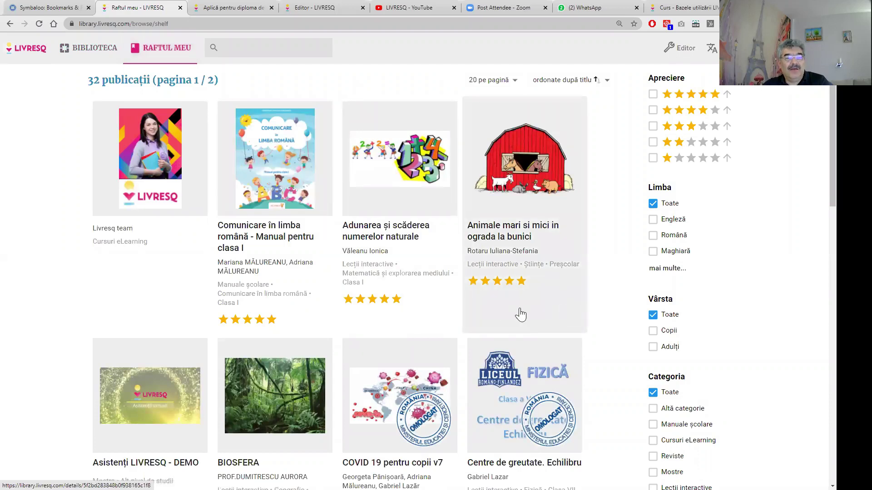
{"action": "scroll", "coordinate": [515, 314], "scroll_direction": "down", "scroll_amount": 3}
{"action": "scroll", "coordinate": [520, 313], "scroll_direction": "up", "scroll_amount": 3}
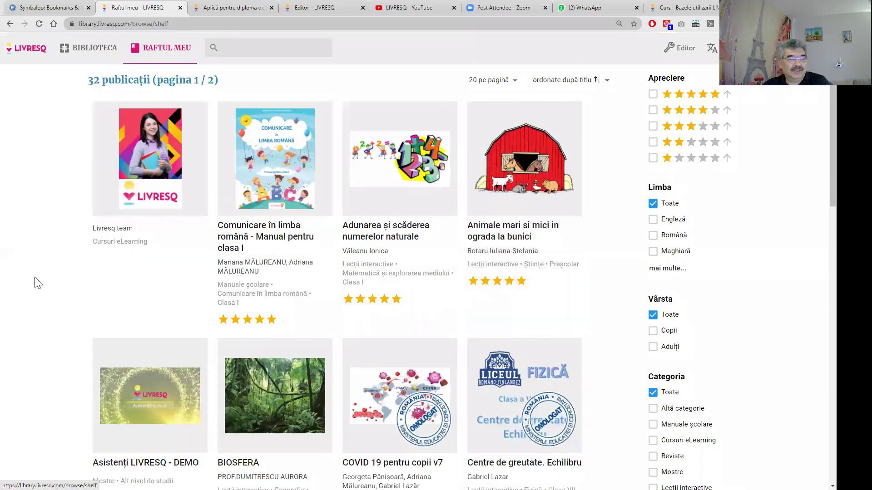
{"action": "scroll", "coordinate": [37, 283], "scroll_direction": "down", "scroll_amount": 8}
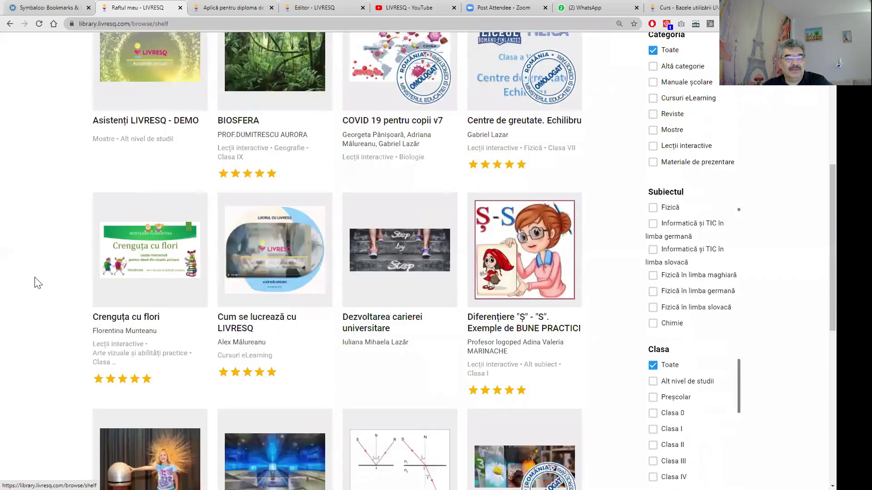
{"action": "scroll", "coordinate": [38, 282], "scroll_direction": "down", "scroll_amount": 3}
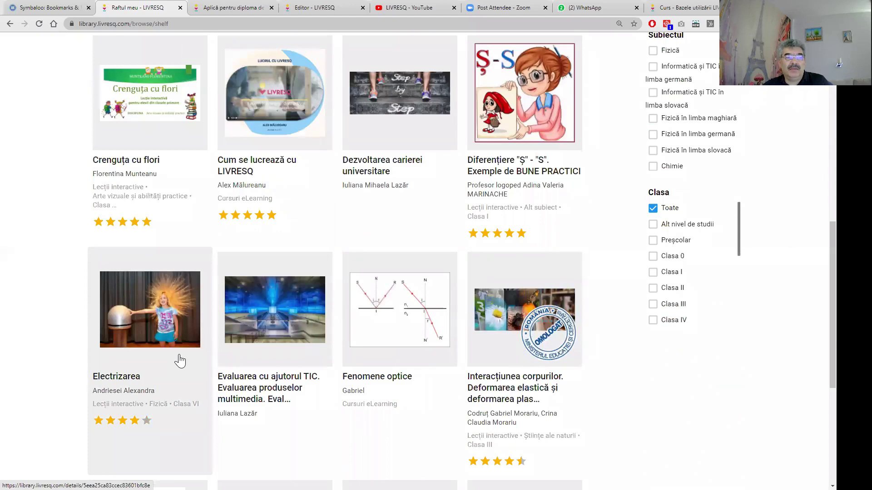
- Open the BIOSFERA publication from Raftul meu and delete the activity performed in it
{"action": "scroll", "coordinate": [179, 361], "scroll_direction": "up", "scroll_amount": 3}
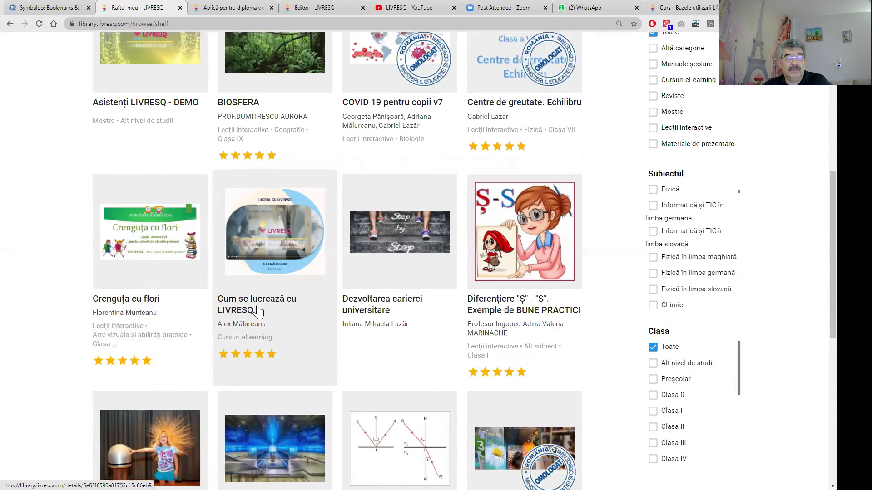
{"action": "scroll", "coordinate": [256, 239], "scroll_direction": "up", "scroll_amount": 3}
{"action": "left_click", "coordinate": [250, 248]}
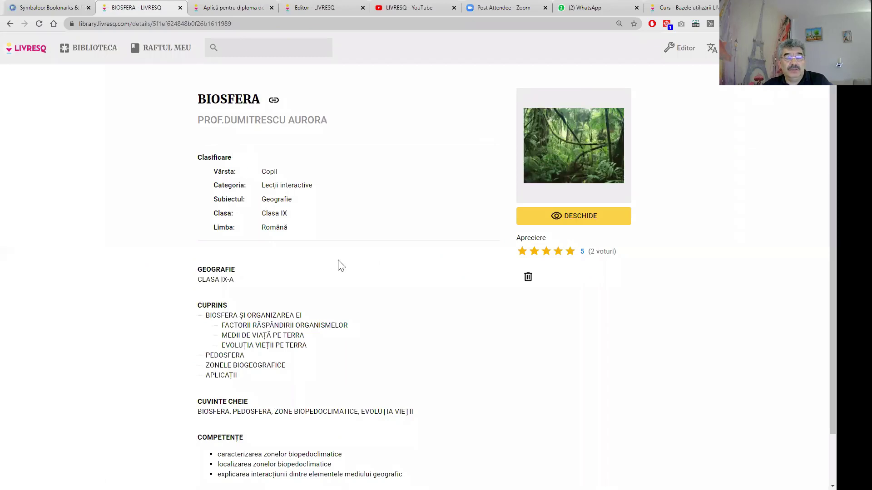
{"action": "left_click", "coordinate": [528, 279]}
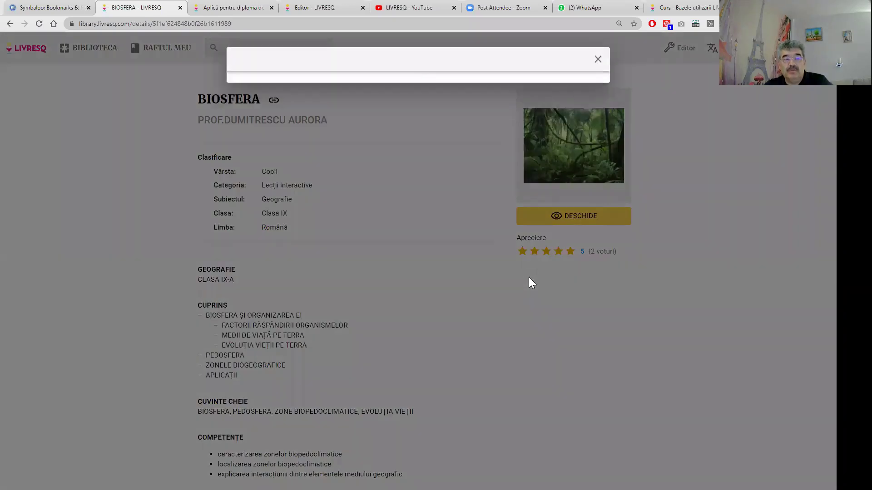
{"action": "left_click", "coordinate": [529, 278]}
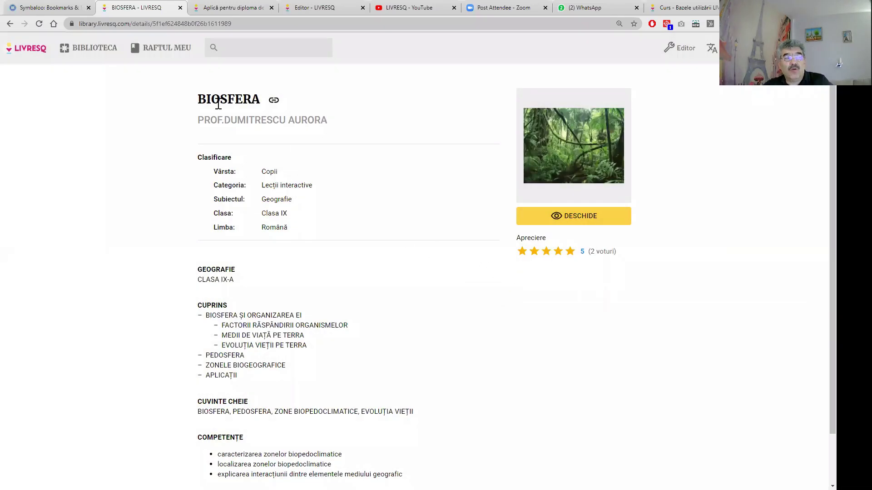
- Open the BIOSFERA lesson to look at its first section, and close it again
{"action": "left_click", "coordinate": [575, 220]}
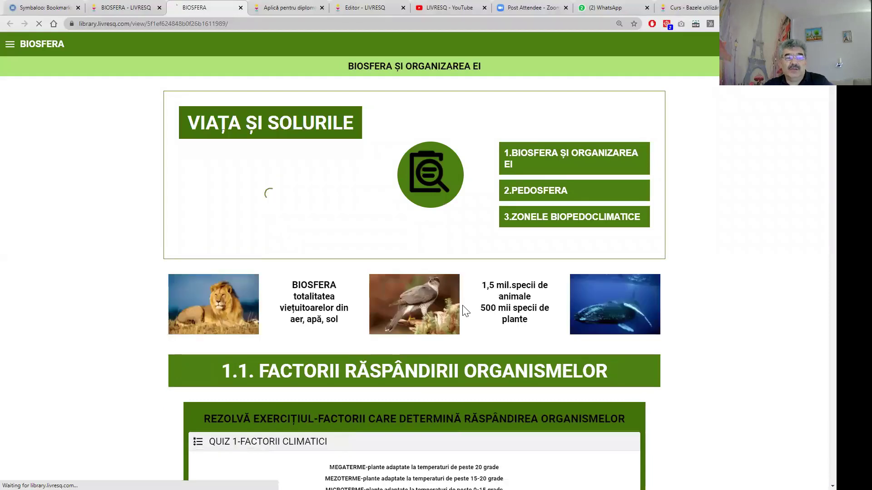
{"action": "scroll", "coordinate": [465, 311], "scroll_direction": "down", "scroll_amount": 2}
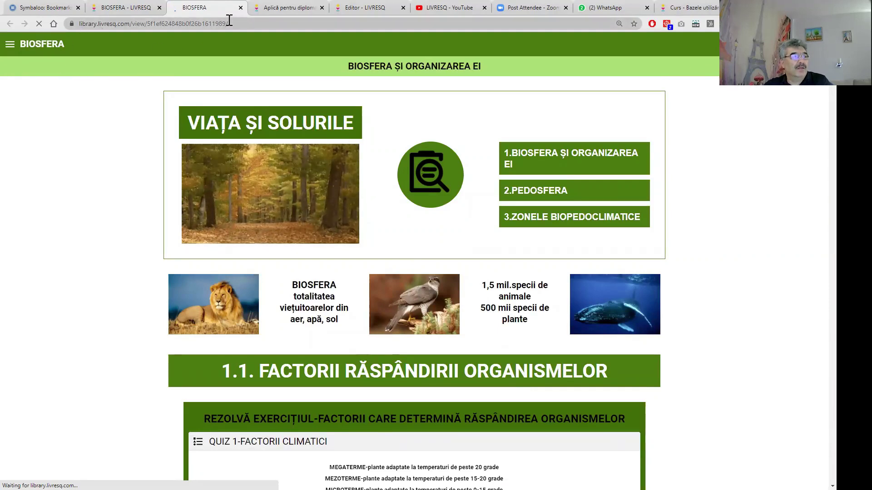
{"action": "left_click", "coordinate": [240, 8]}
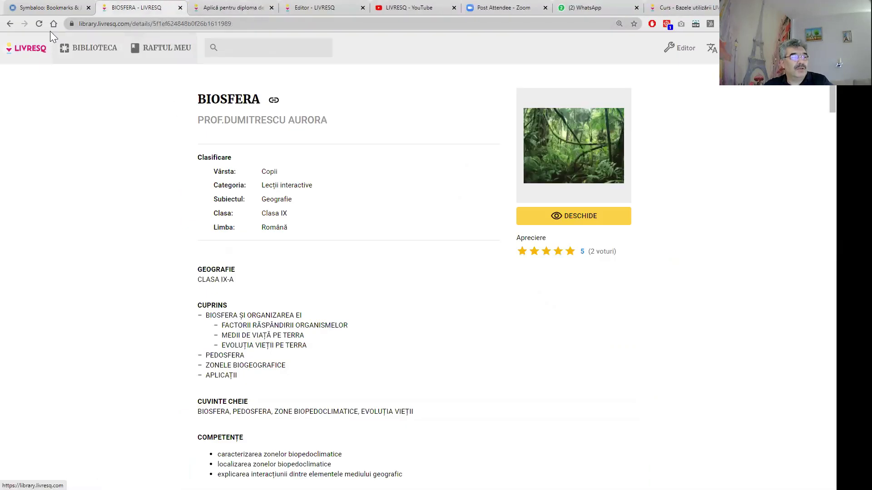
- Return to the Raftul meu shelf and open the details of "Legea lui Ohm. Experiment virtual"
{"action": "left_click", "coordinate": [10, 24]}
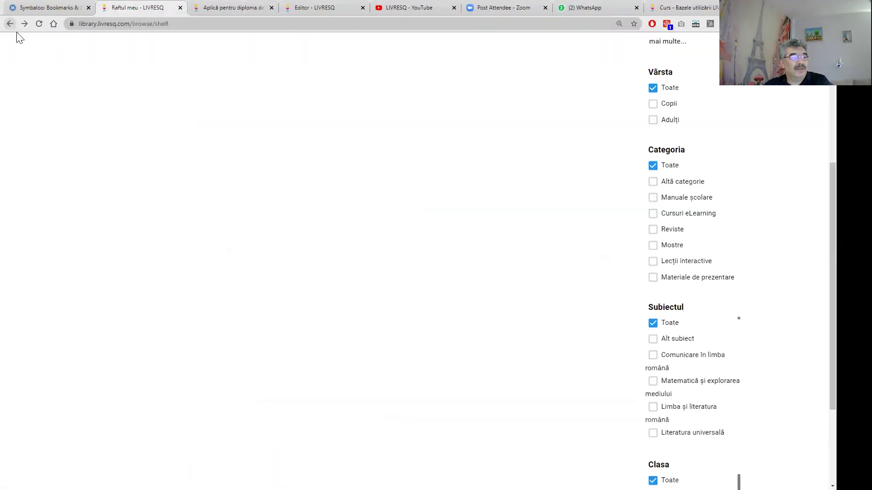
{"action": "scroll", "coordinate": [370, 326], "scroll_direction": "down", "scroll_amount": 5}
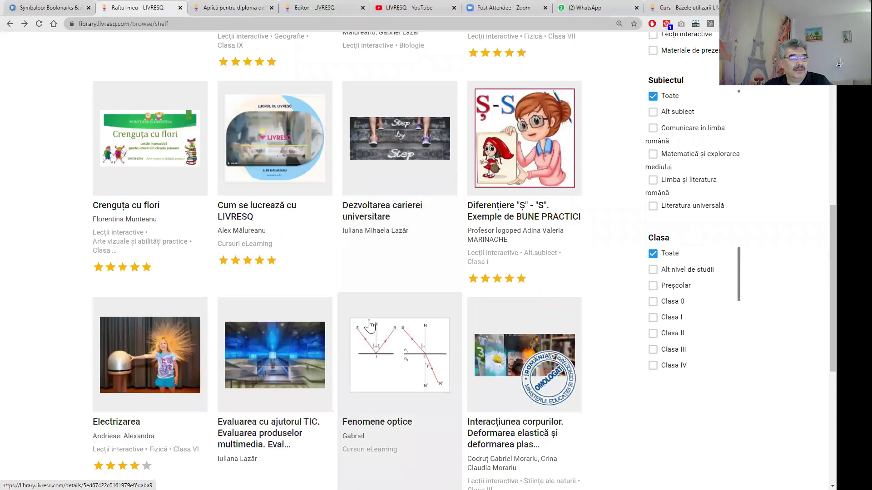
{"action": "scroll", "coordinate": [370, 326], "scroll_direction": "down", "scroll_amount": 2}
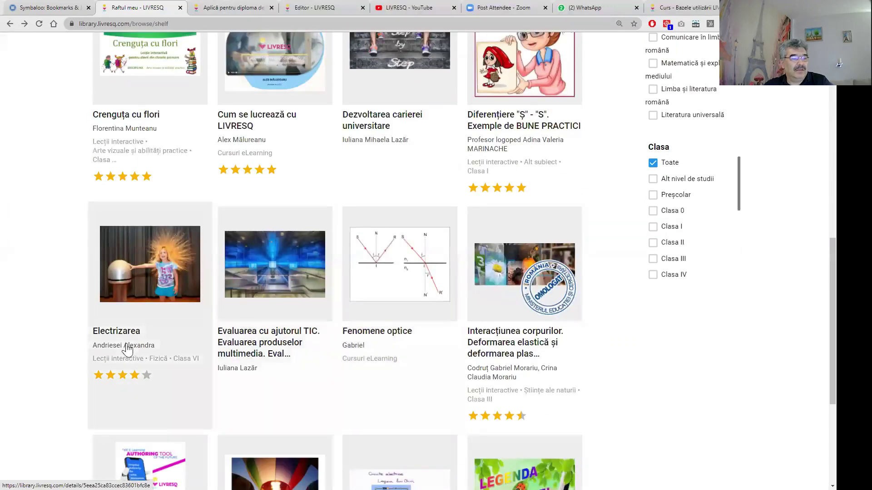
{"action": "scroll", "coordinate": [128, 343], "scroll_direction": "down", "scroll_amount": 2}
{"action": "scroll", "coordinate": [397, 454], "scroll_direction": "down", "scroll_amount": 4}
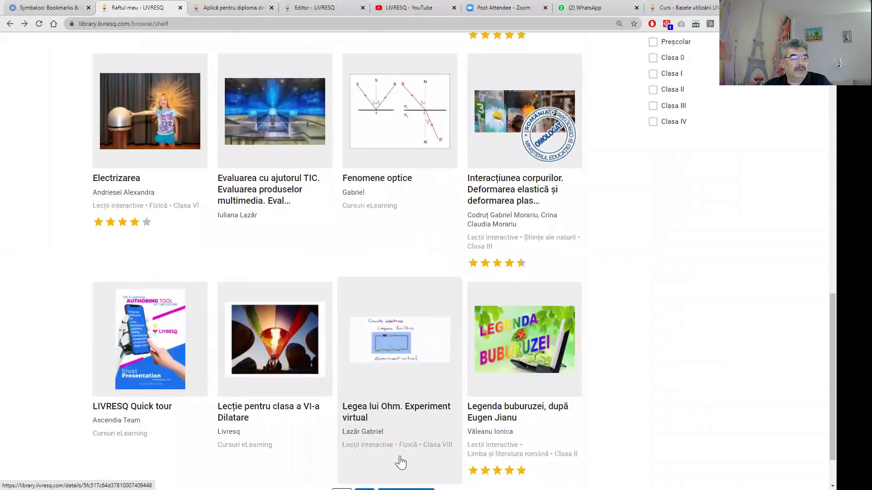
{"action": "left_click", "coordinate": [396, 385]}
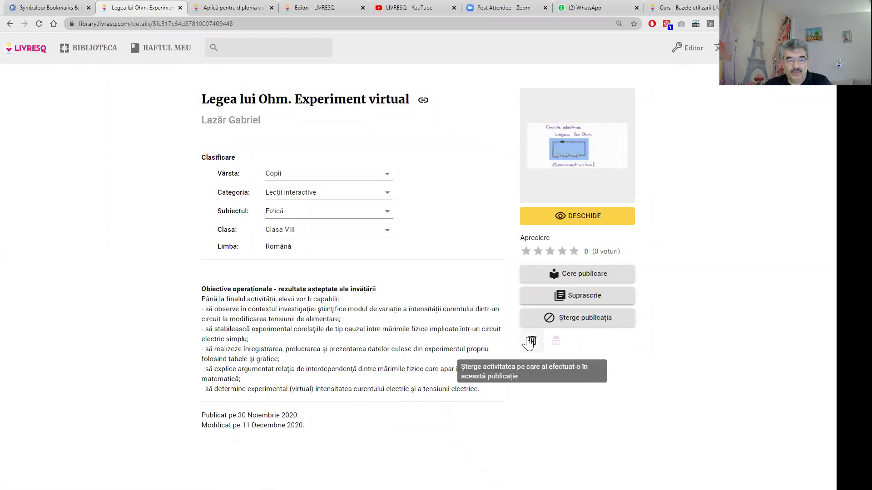
- Open the "Legea lui Ohm. Experiment virtual" lesson, reset its course progress and close the lesson
{"action": "left_click", "coordinate": [577, 220]}
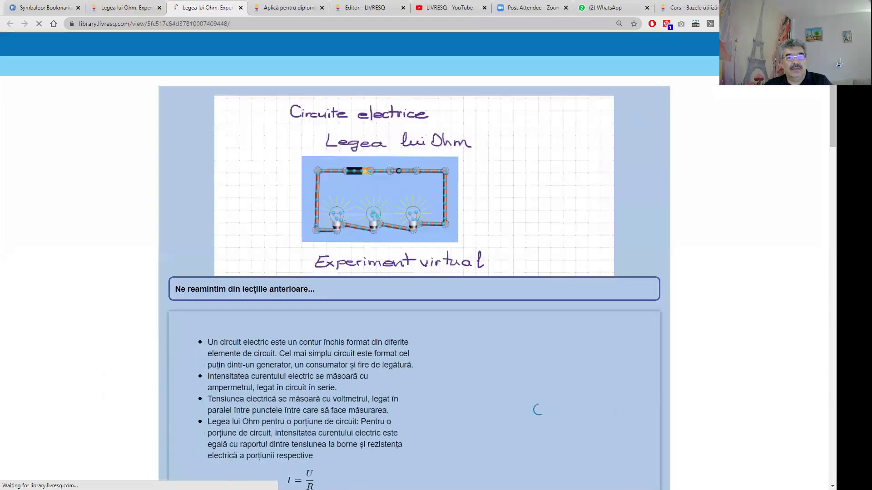
{"action": "left_click", "coordinate": [815, 67]}
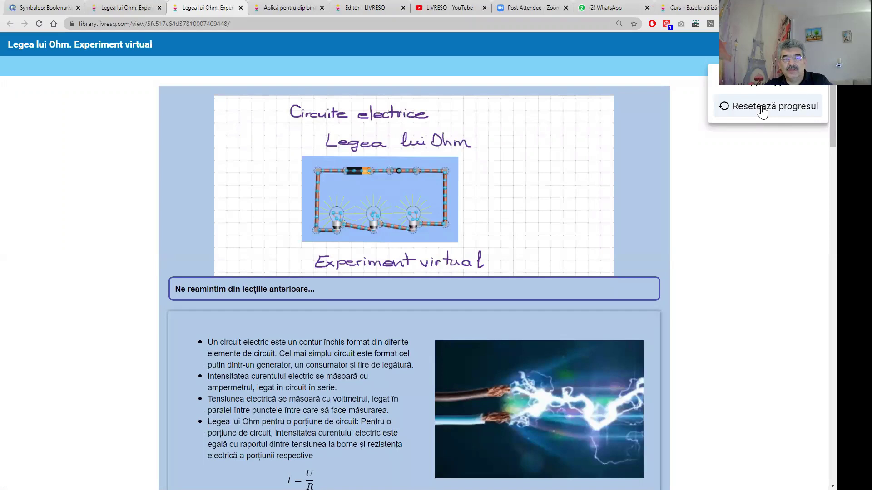
{"action": "left_click", "coordinate": [761, 112]}
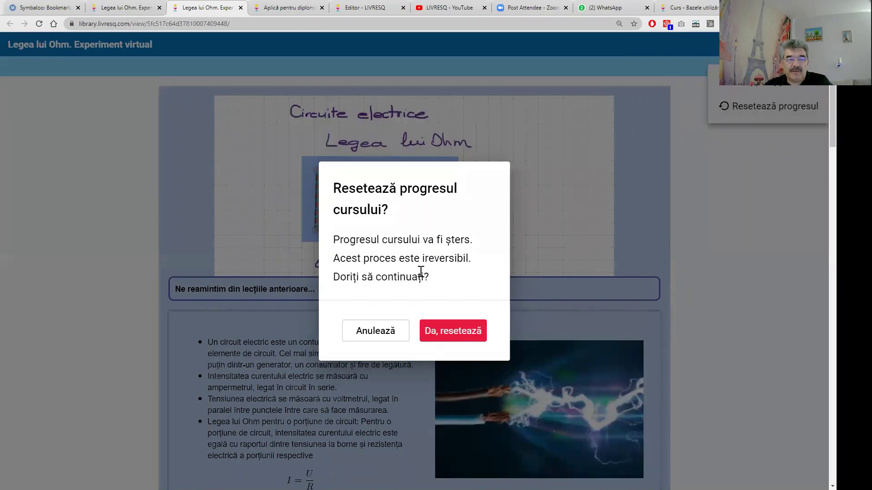
{"action": "left_click", "coordinate": [448, 334]}
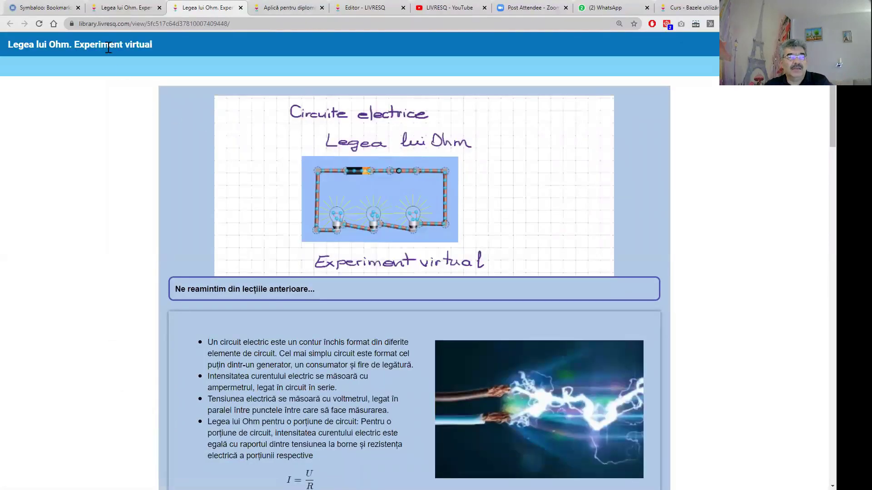
{"action": "left_click", "coordinate": [240, 8]}
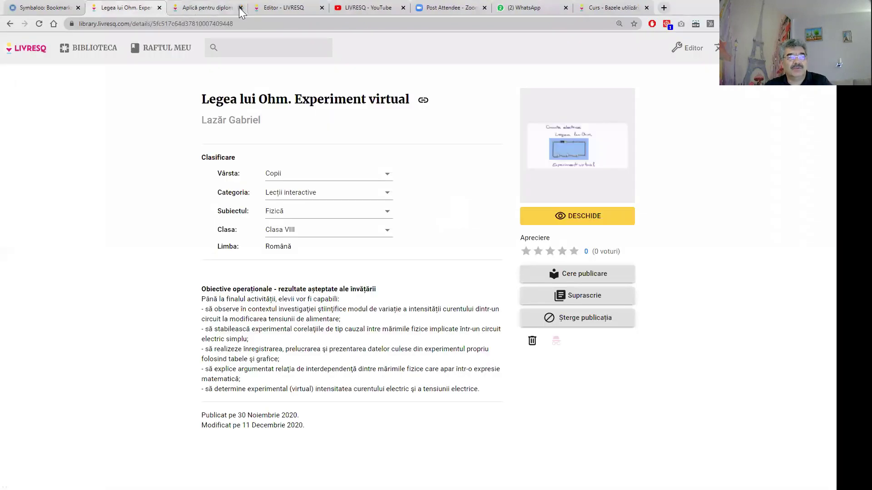
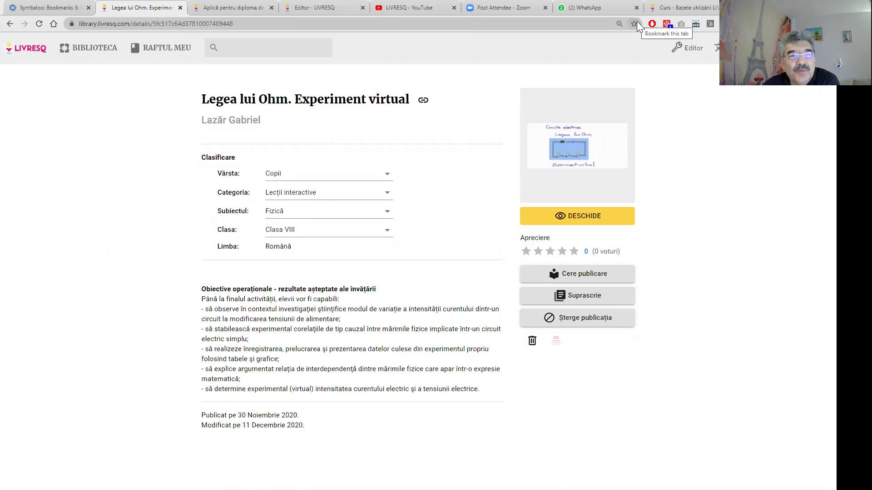
- Review the Grupa 17 module schedule on the "Bazele utilizării LIVRESQ" course page
{"action": "left_click", "coordinate": [666, 9]}
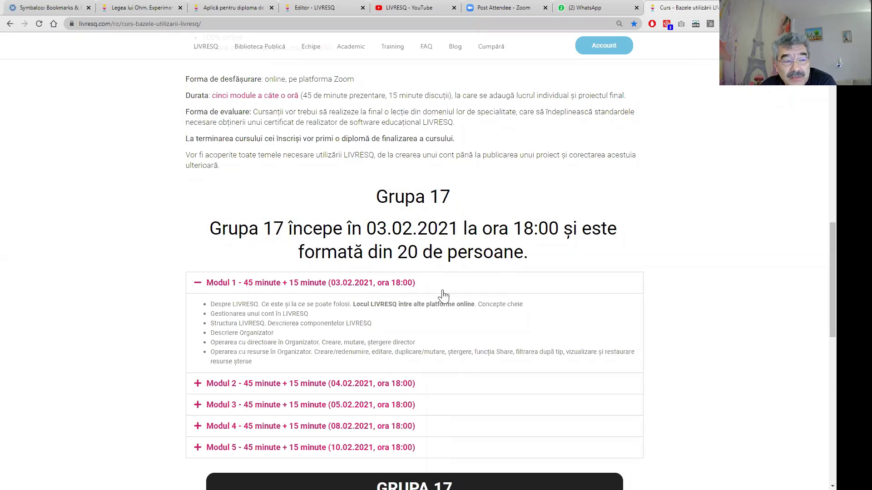
{"action": "scroll", "coordinate": [443, 290], "scroll_direction": "down", "scroll_amount": 2}
{"action": "scroll", "coordinate": [441, 266], "scroll_direction": "up", "scroll_amount": 1}
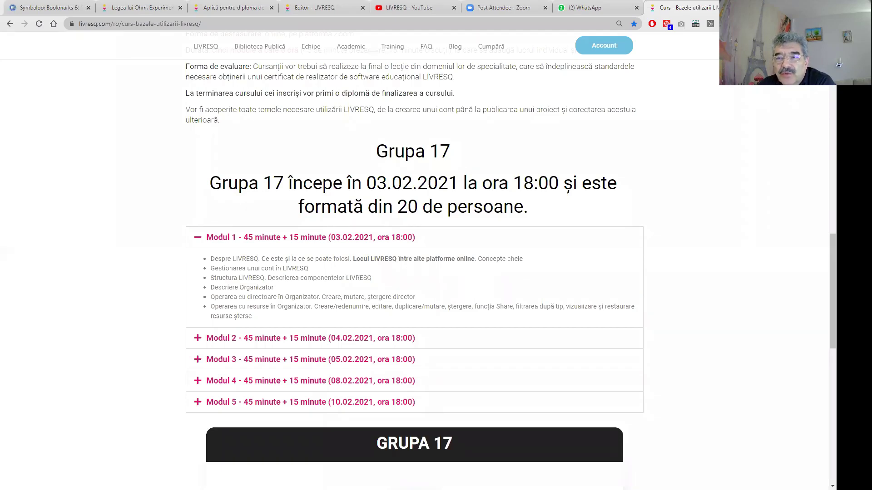
- Switch to the LIVRESQ editor and add a one-cell row containing a text element between the vertical spacer and the PREZENTARE block
{"action": "left_click", "coordinate": [233, 9]}
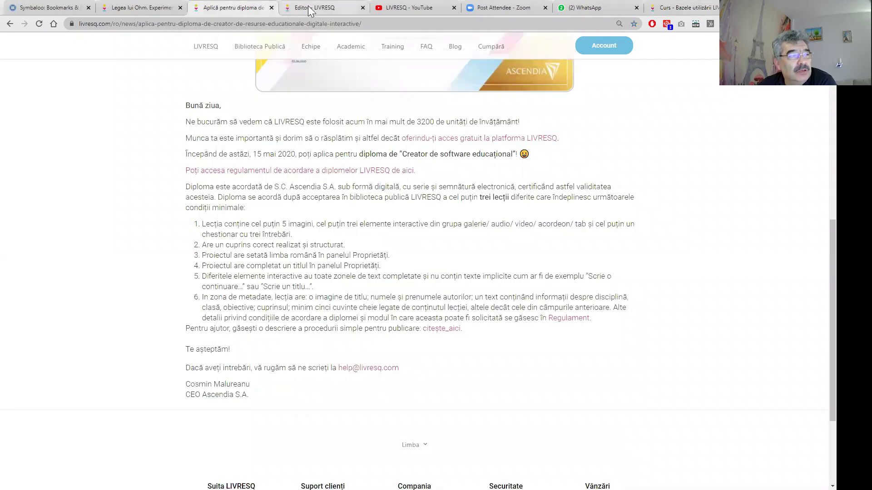
{"action": "left_click", "coordinate": [309, 8]}
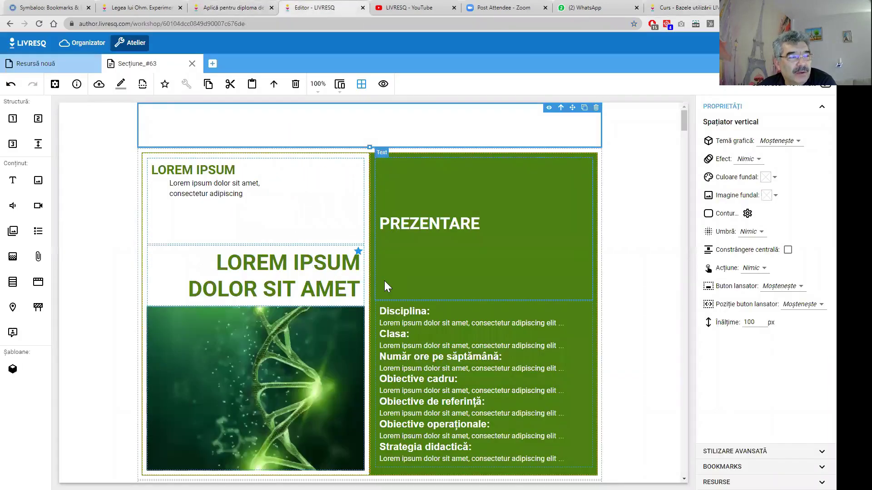
{"action": "scroll", "coordinate": [384, 281], "scroll_direction": "down", "scroll_amount": 1}
{"action": "scroll", "coordinate": [277, 271], "scroll_direction": "up", "scroll_amount": 1}
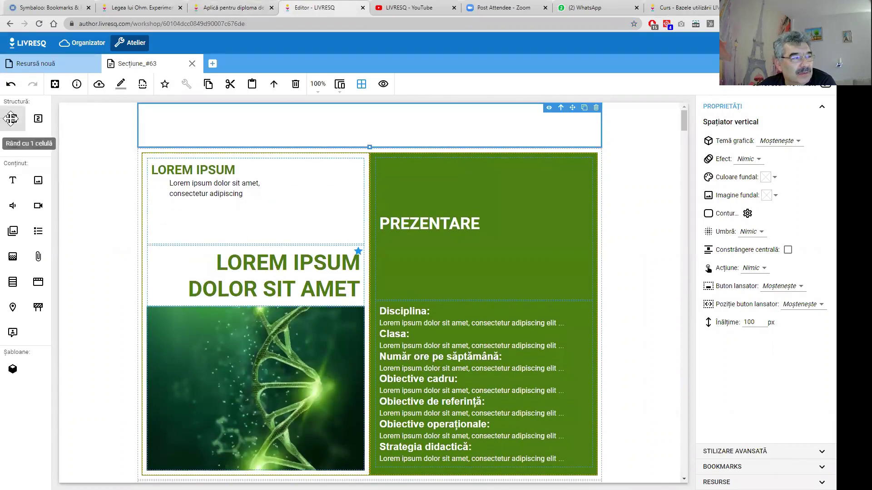
{"action": "left_click_drag", "start_coordinate": [12, 119], "coordinate": [187, 151]}
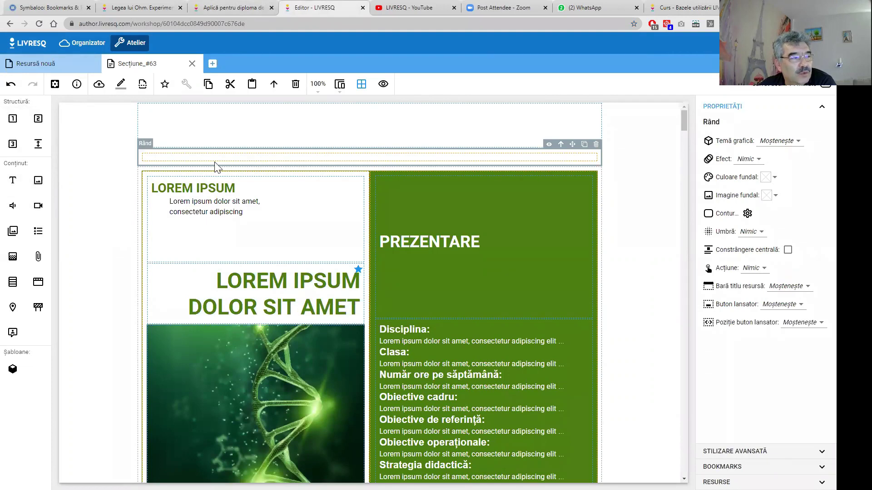
{"action": "left_click_drag", "start_coordinate": [16, 183], "coordinate": [187, 156]}
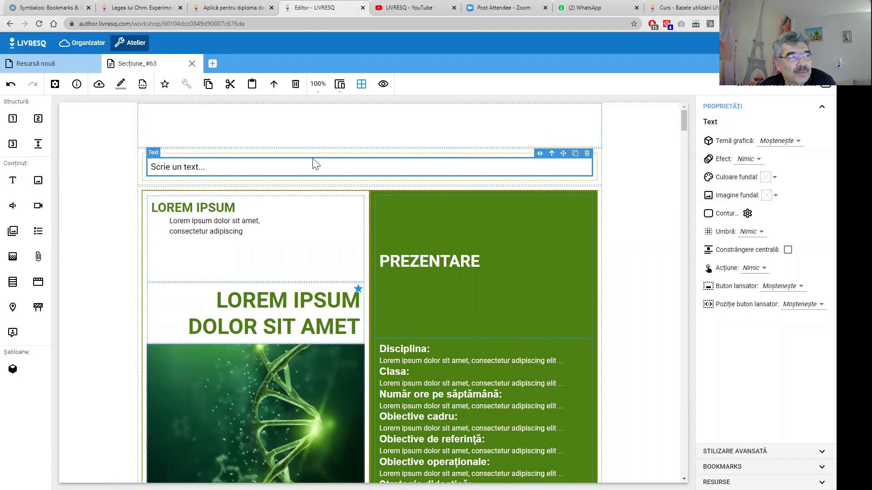
- Switch to Wordwall through the Symbaloo bookmarks and open the community activity "GĂSEȘTE CUVINTELE CE CONȚIN S"
{"action": "left_click", "coordinate": [62, 8]}
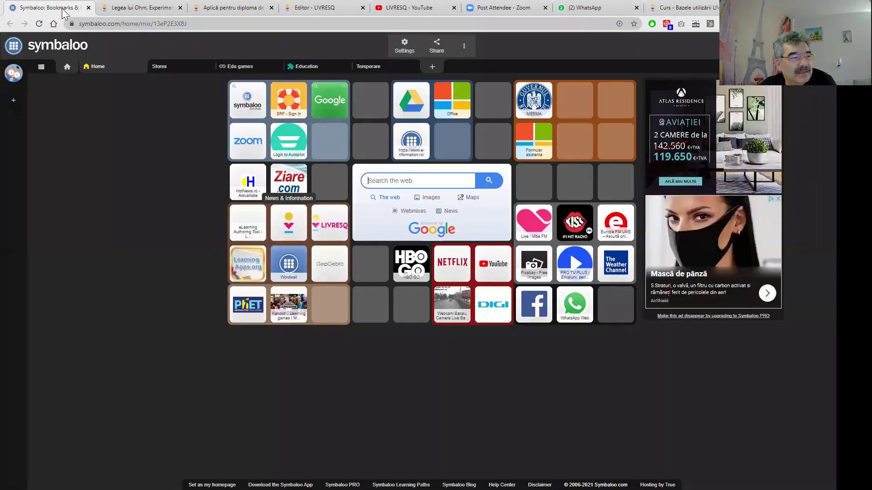
{"action": "left_click", "coordinate": [291, 268]}
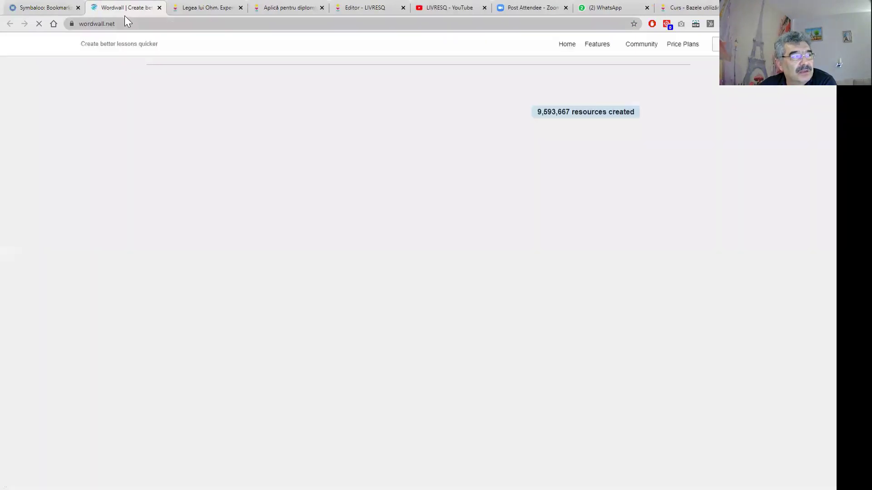
{"action": "scroll", "coordinate": [439, 329], "scroll_direction": "down", "scroll_amount": 10}
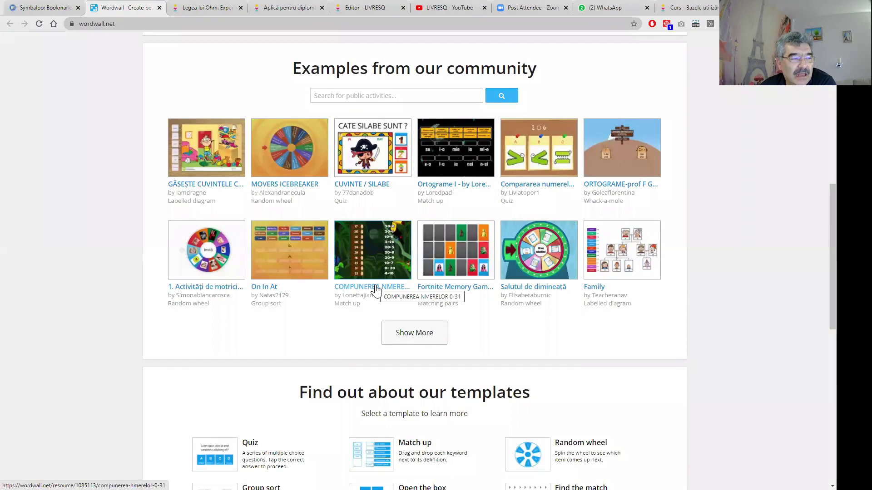
{"action": "left_click", "coordinate": [203, 157]}
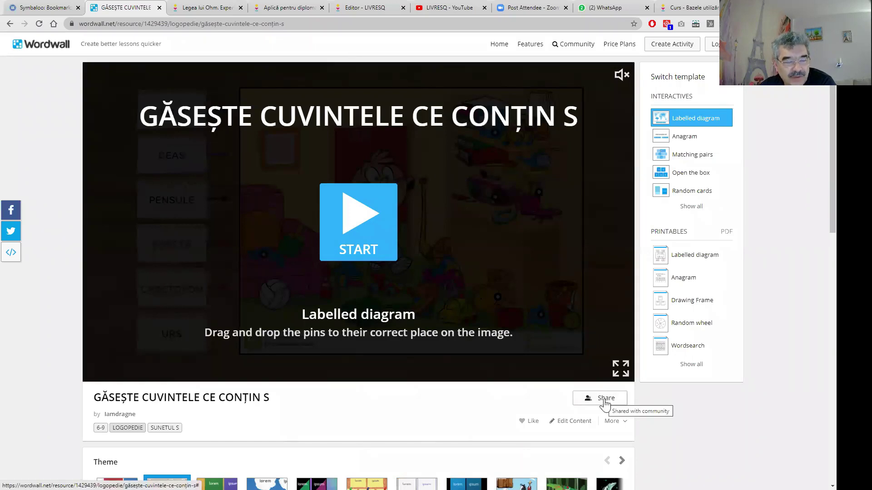
- Copy the Iframe embed code of the Wordwall activity and close the embed dialog
{"action": "left_click", "coordinate": [10, 256]}
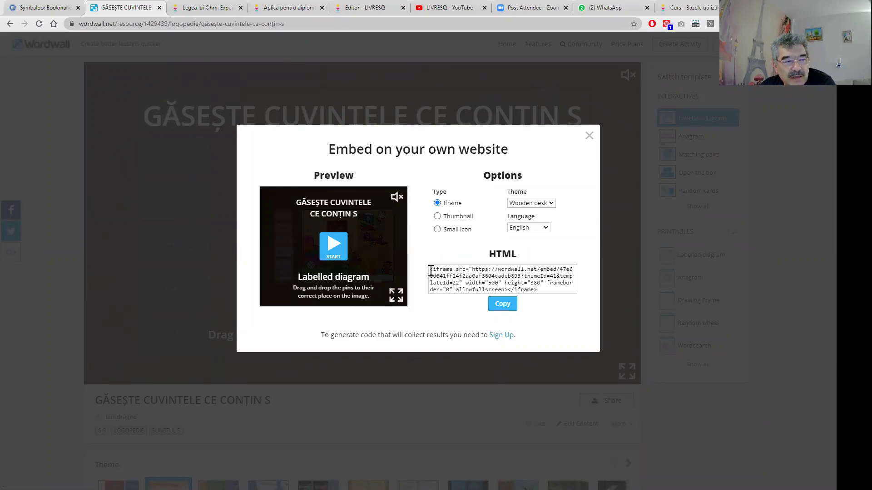
{"action": "left_click_drag", "start_coordinate": [430, 271], "coordinate": [546, 289]}
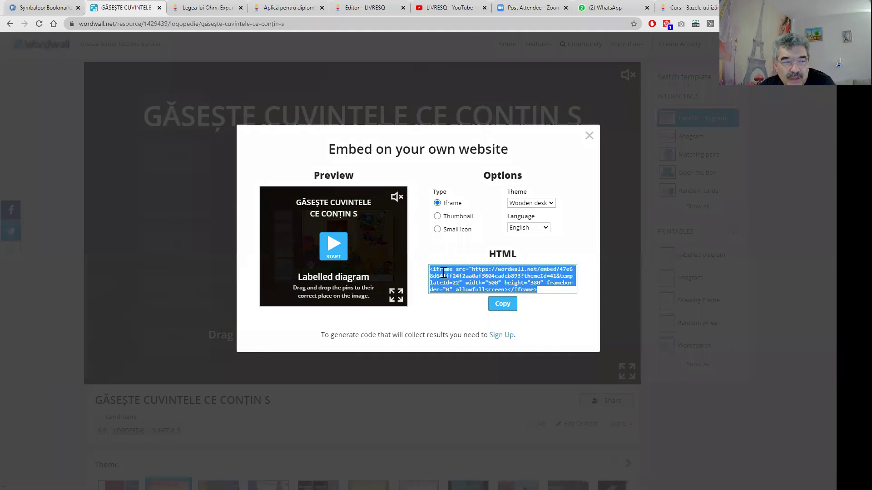
{"action": "left_click", "coordinate": [506, 305]}
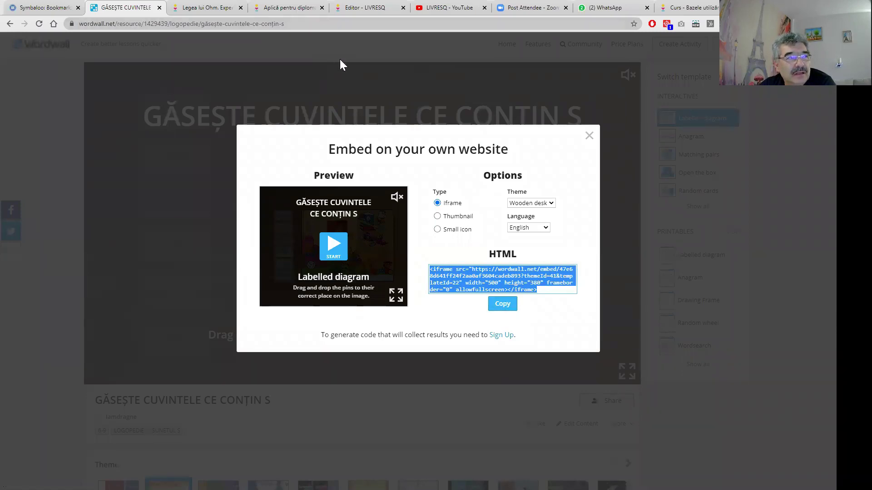
{"action": "left_click", "coordinate": [366, 59]}
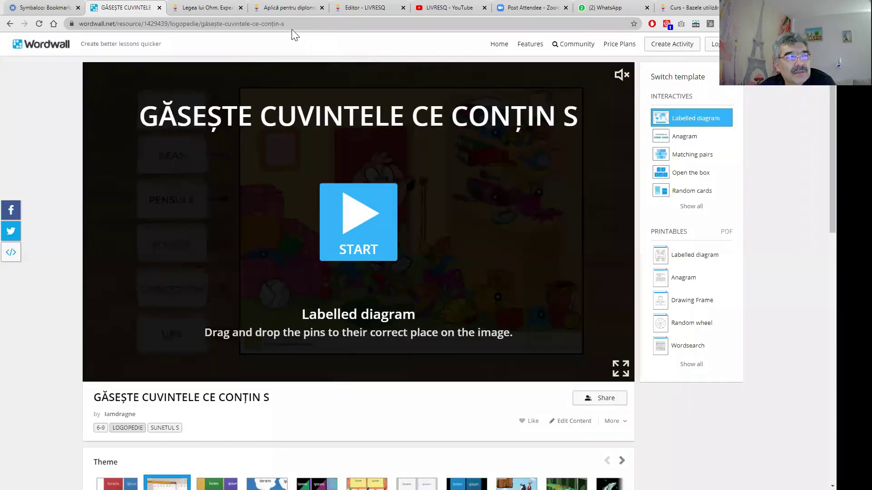
- Switch to the LIVRESQ editor and replace the placeholder text element's source code with the copied Wordwall iframe code
{"action": "left_click", "coordinate": [363, 7]}
{"action": "left_click", "coordinate": [242, 163]}
{"action": "left_click", "coordinate": [242, 164]}
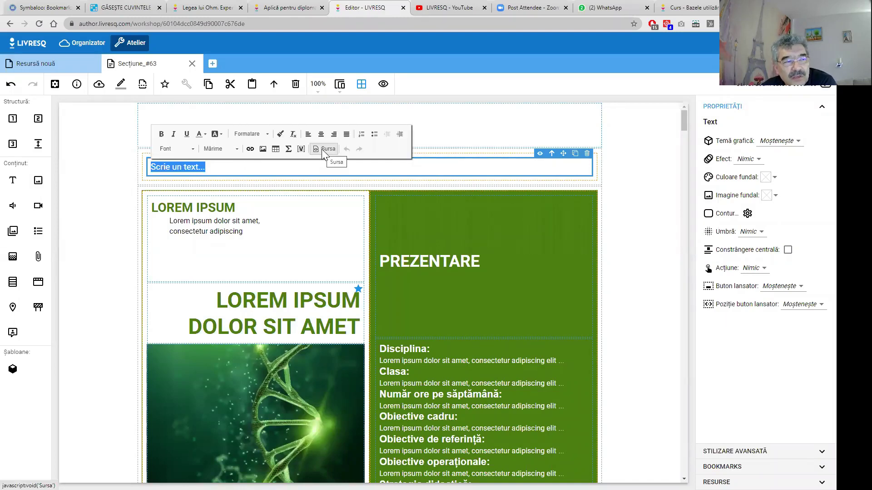
{"action": "left_click", "coordinate": [322, 149]}
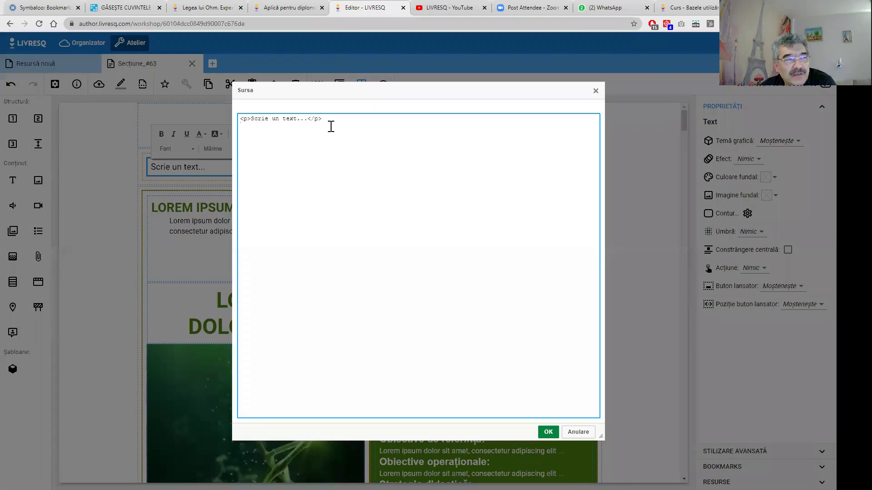
{"action": "left_click_drag", "start_coordinate": [331, 119], "coordinate": [191, 119]}
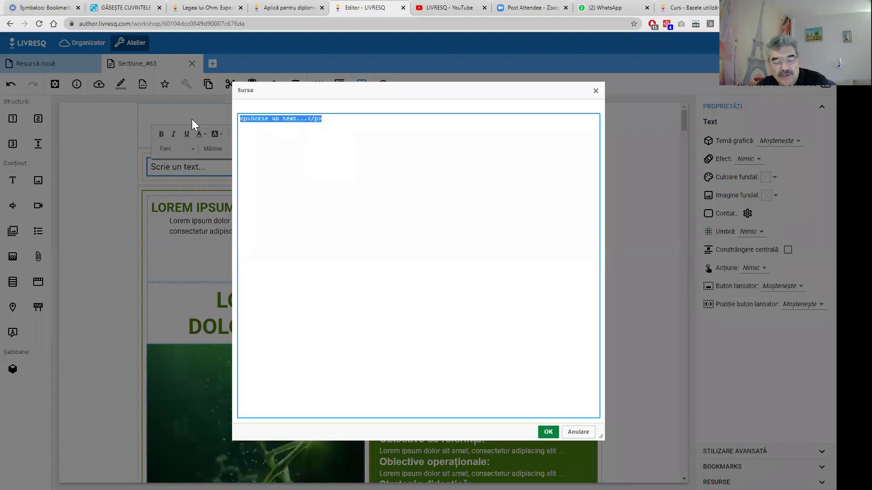
{"action": "key", "text": "Delete"}
{"action": "key", "text": "ctrl+v"}
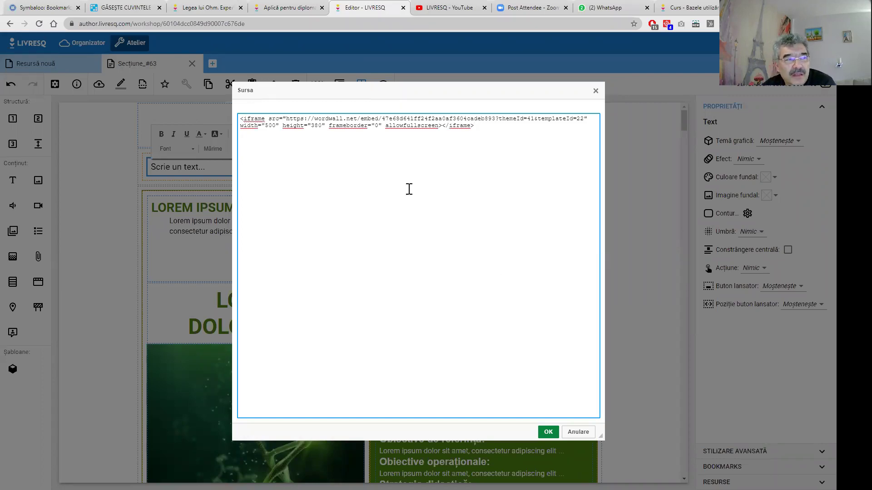
{"action": "left_click", "coordinate": [548, 432]}
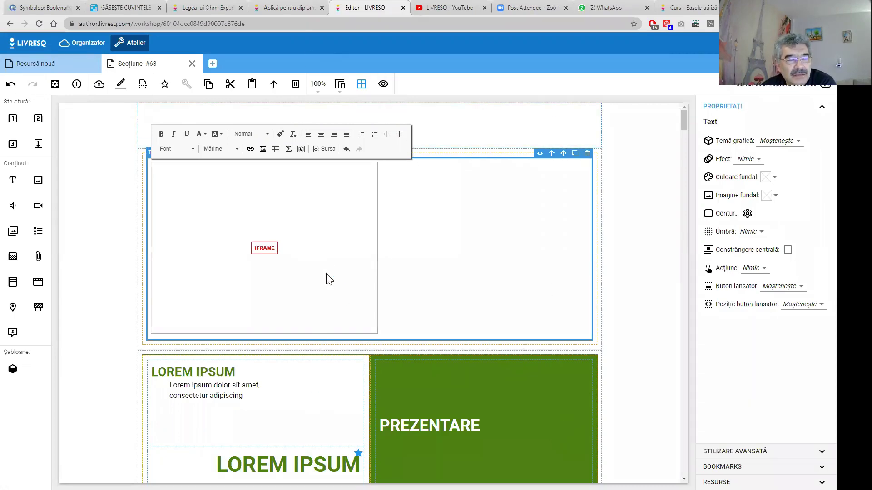
- Preview the section with the external resource protection removed and start the embedded Wordwall activity
{"action": "left_click", "coordinate": [384, 87]}
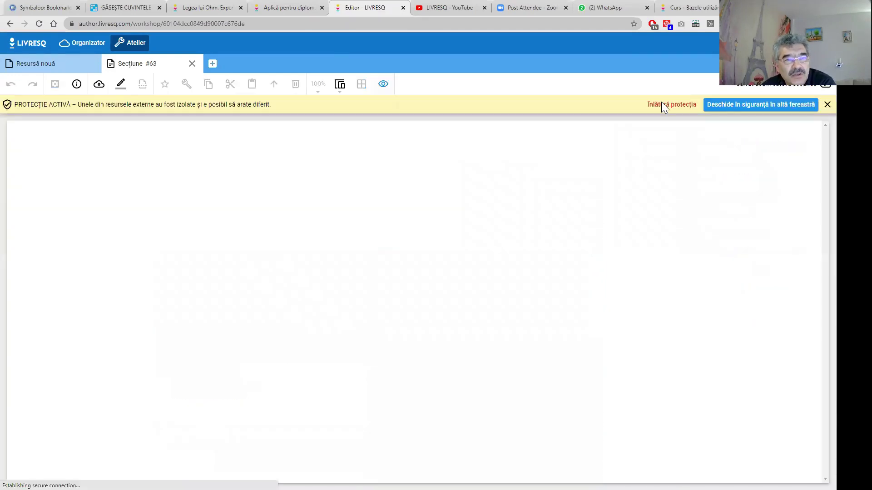
{"action": "left_click", "coordinate": [658, 105]}
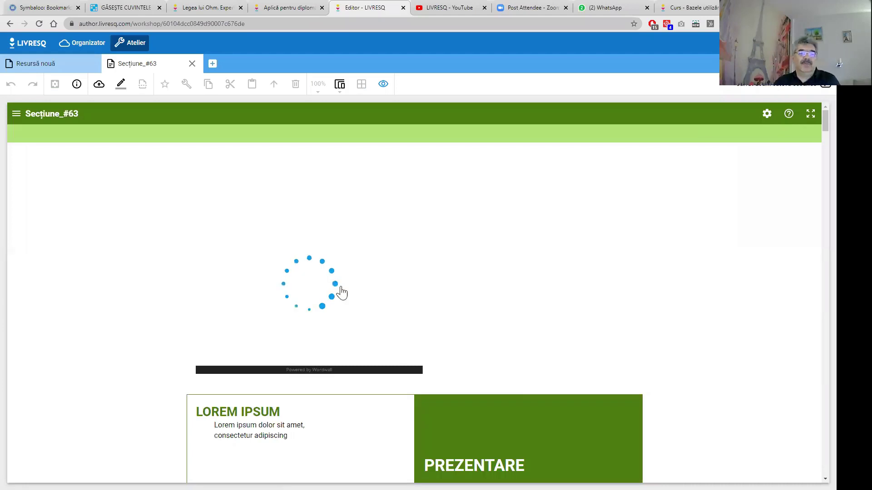
{"action": "left_click", "coordinate": [316, 282]}
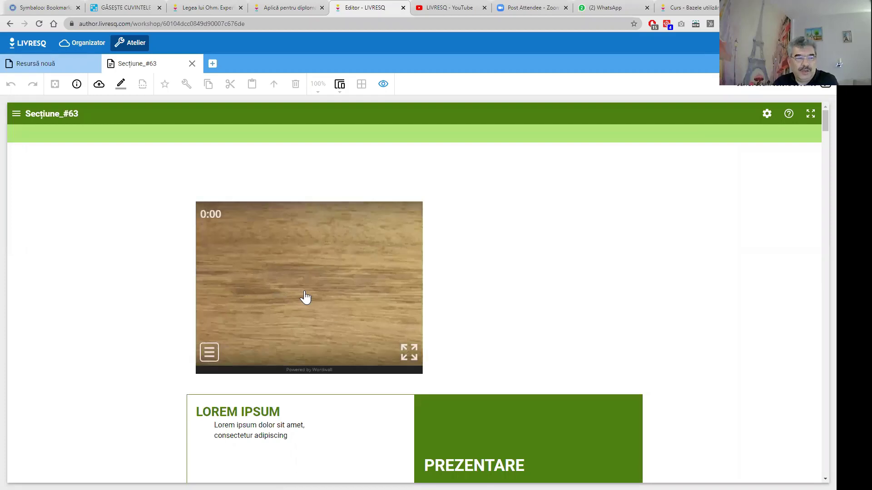
{"action": "scroll", "coordinate": [305, 297], "scroll_direction": "down", "scroll_amount": 3}
{"action": "scroll", "coordinate": [305, 297], "scroll_direction": "up", "scroll_amount": 3}
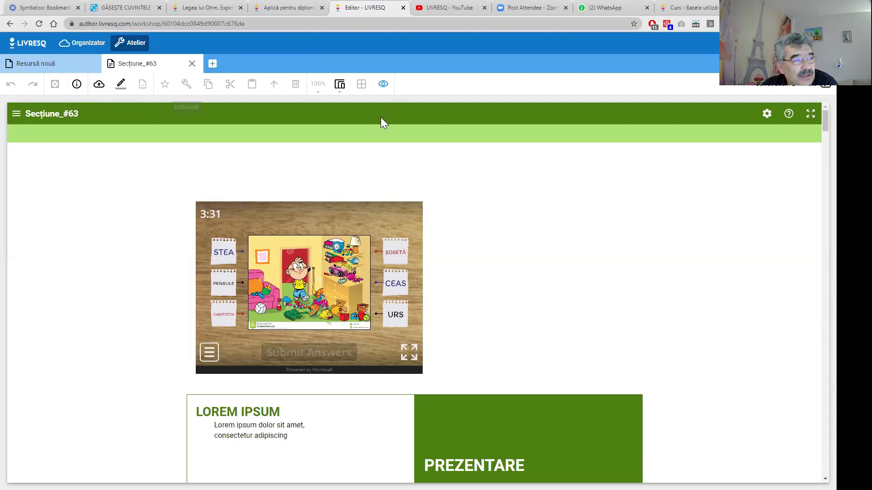
- Return to editing, delete the Wordwall text element, and add a video element above the LOREM IPSUM heading
{"action": "left_click", "coordinate": [361, 84]}
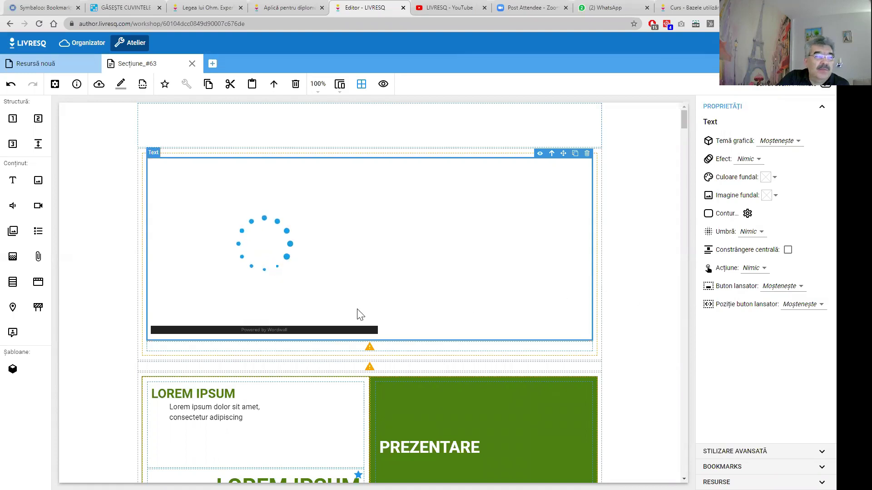
{"action": "left_click", "coordinate": [587, 157]}
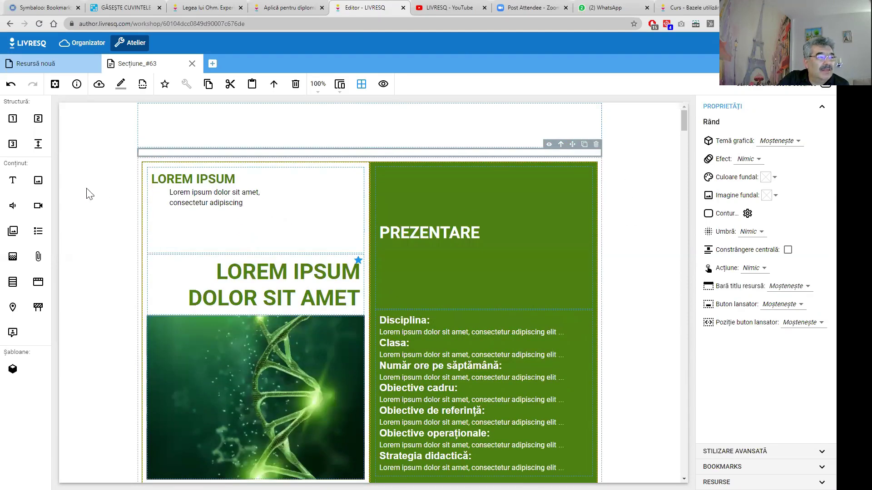
{"action": "left_click_drag", "start_coordinate": [38, 206], "coordinate": [177, 167]}
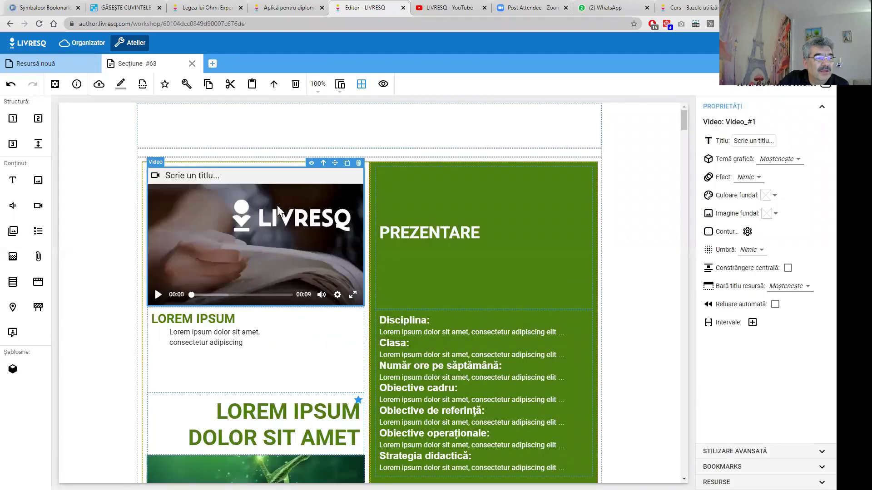
- Open the new video element for editing and bring up the web address entry for replacing its video
{"action": "double_click", "coordinate": [261, 240]}
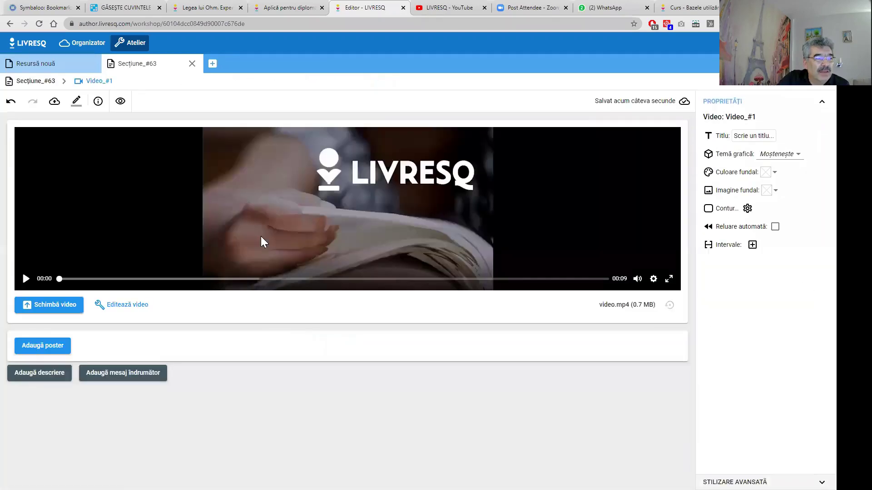
{"action": "left_click", "coordinate": [54, 303]}
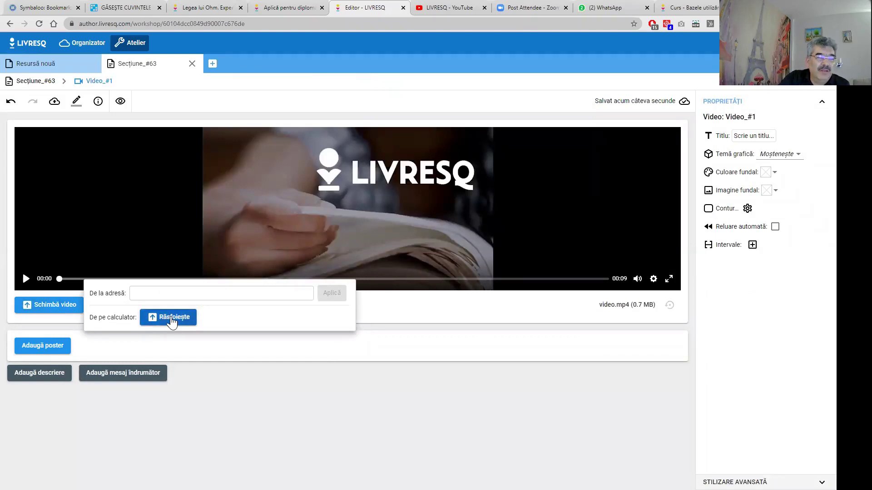
{"action": "left_click", "coordinate": [156, 293]}
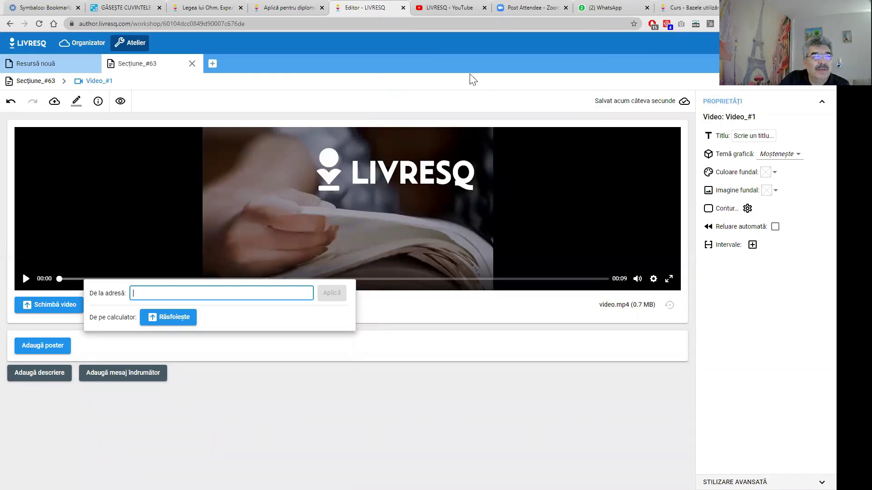
- Switch to the open LIVRESQ library site and go to the Biblioteca page
{"action": "left_click", "coordinate": [586, 14]}
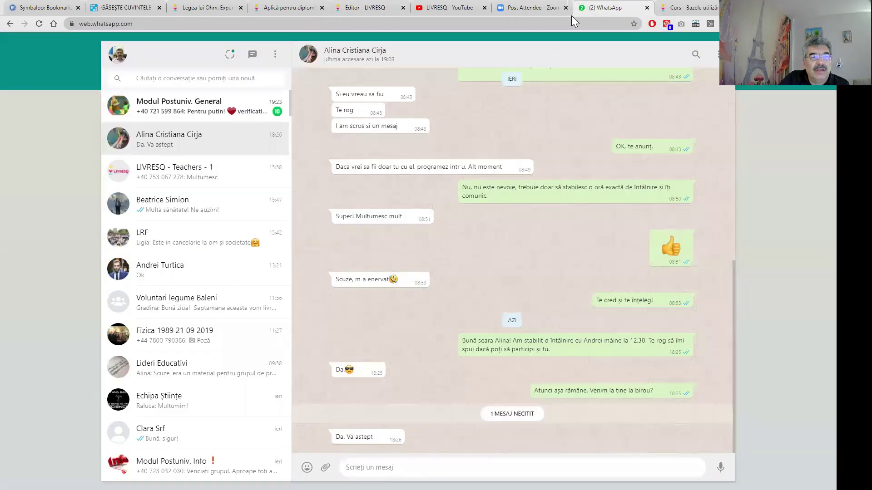
{"action": "left_click", "coordinate": [570, 14]}
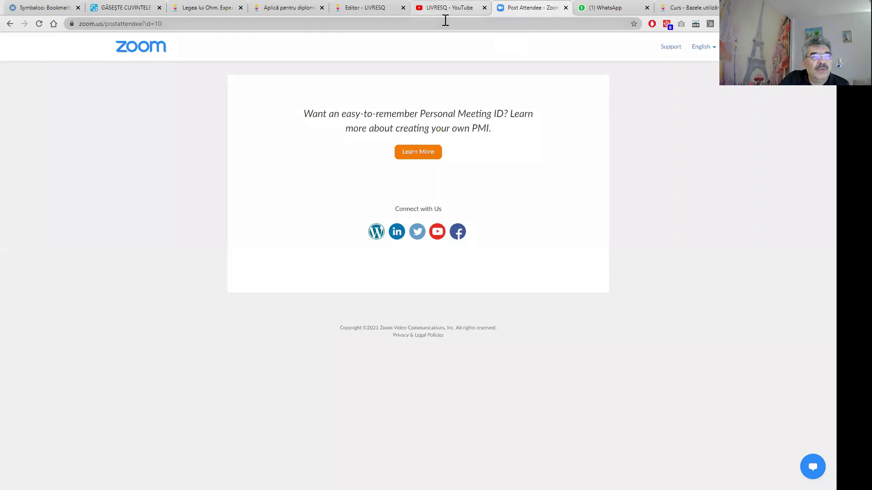
{"action": "left_click", "coordinate": [444, 14]}
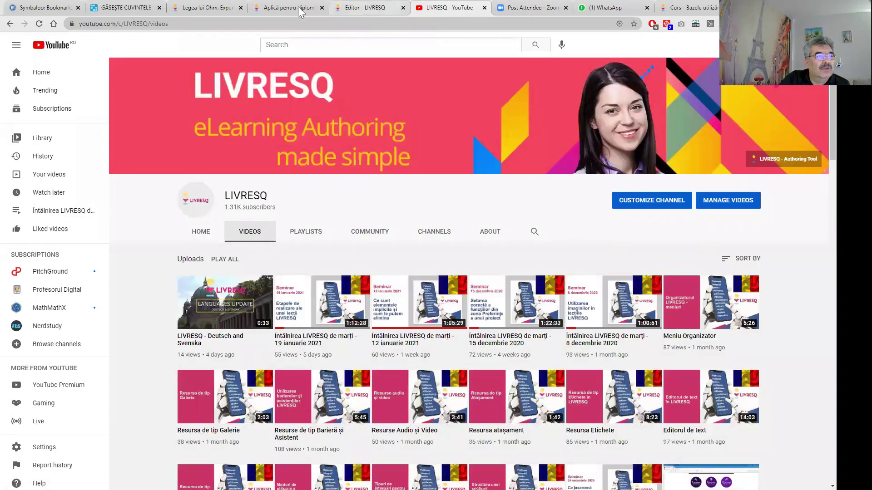
{"action": "left_click", "coordinate": [207, 7]}
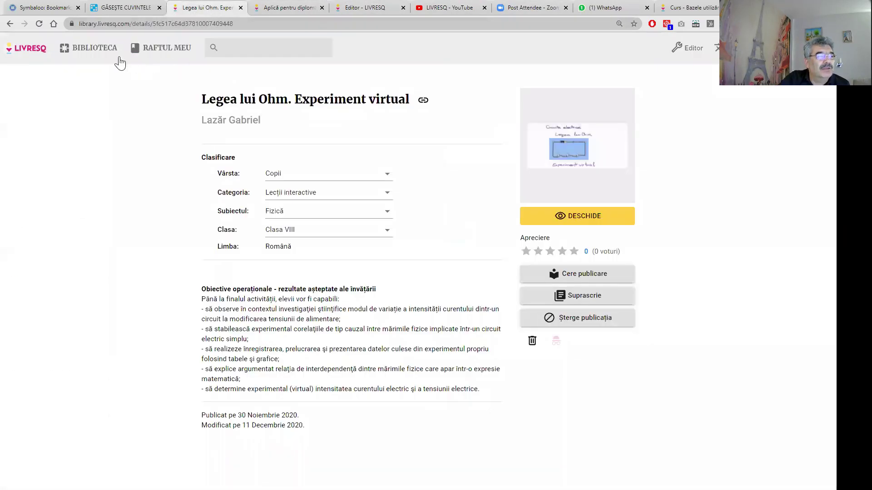
{"action": "left_click", "coordinate": [95, 55]}
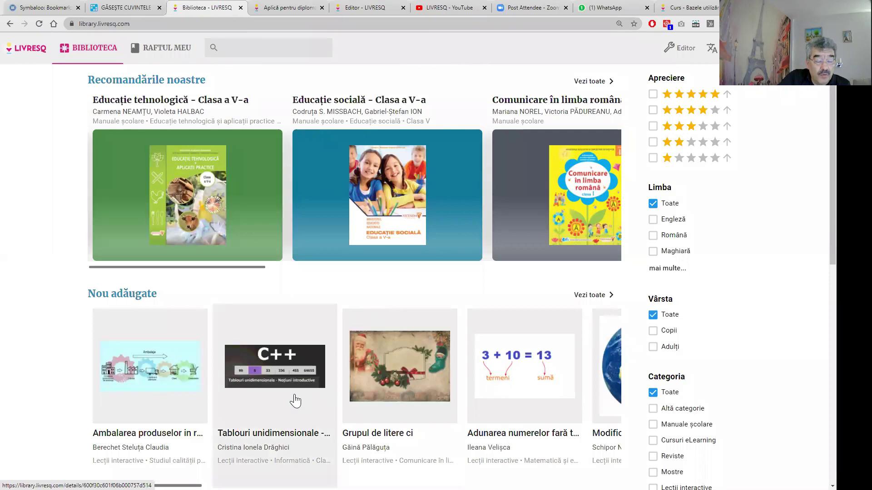
- Open the lesson "Grupul de litere ci" from the Nou adăugate lessons and copy its link
{"action": "scroll", "coordinate": [294, 398], "scroll_direction": "right", "scroll_amount": 3}
{"action": "scroll", "coordinate": [294, 399], "scroll_direction": "left", "scroll_amount": 3}
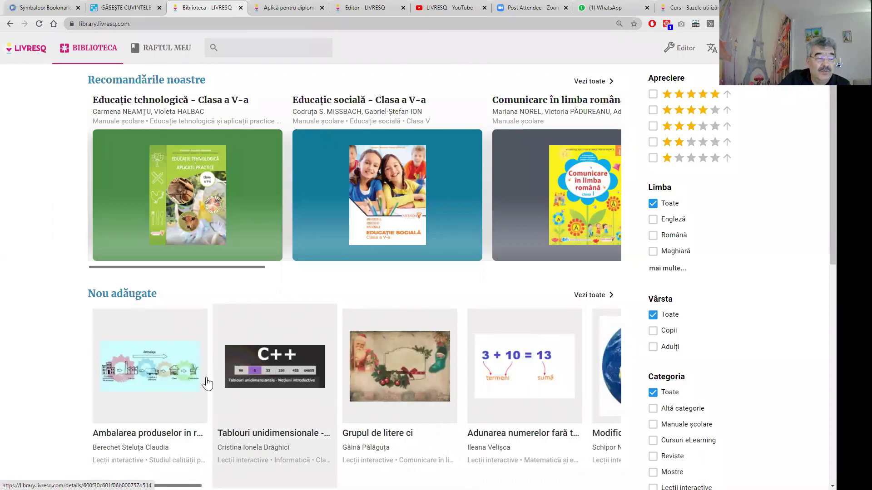
{"action": "scroll", "coordinate": [45, 359], "scroll_direction": "down", "scroll_amount": 6}
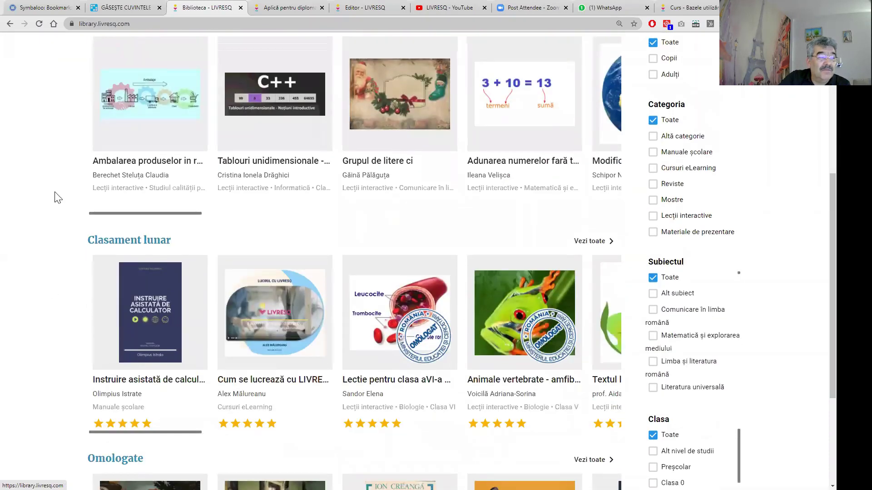
{"action": "scroll", "coordinate": [51, 181], "scroll_direction": "up", "scroll_amount": 3}
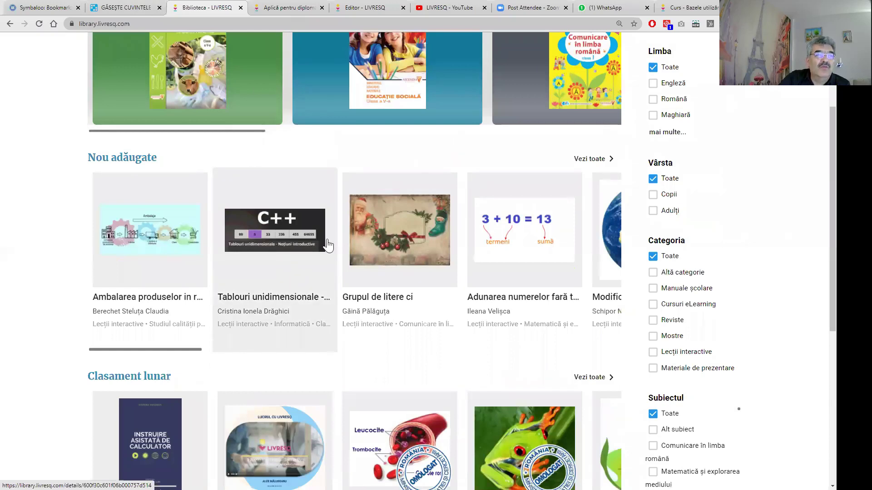
{"action": "left_click", "coordinate": [390, 296]}
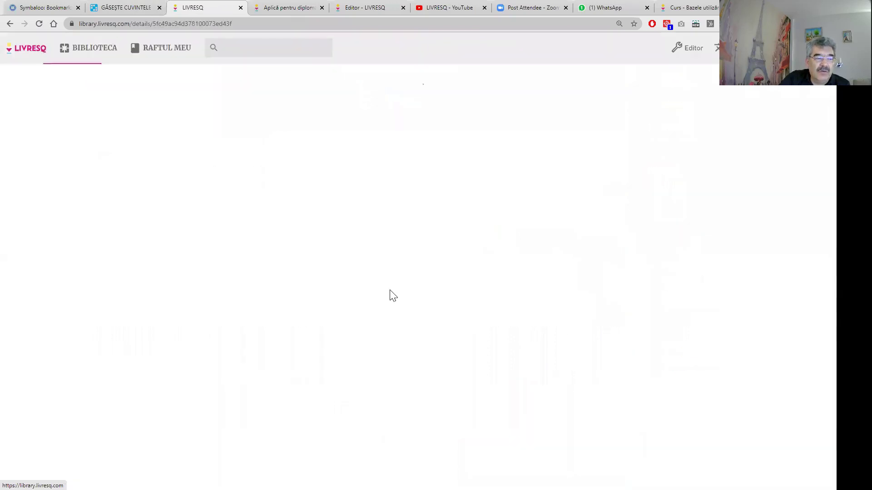
{"action": "left_click", "coordinate": [252, 24]}
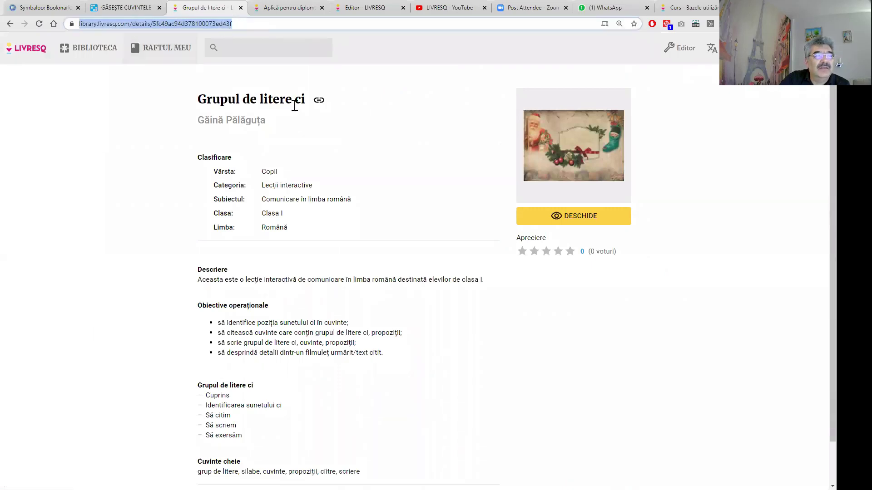
{"action": "left_click", "coordinate": [319, 104]}
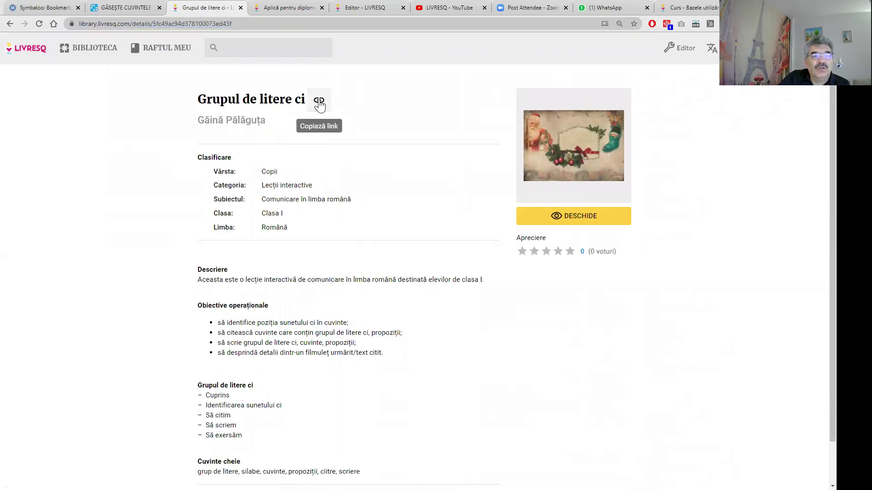